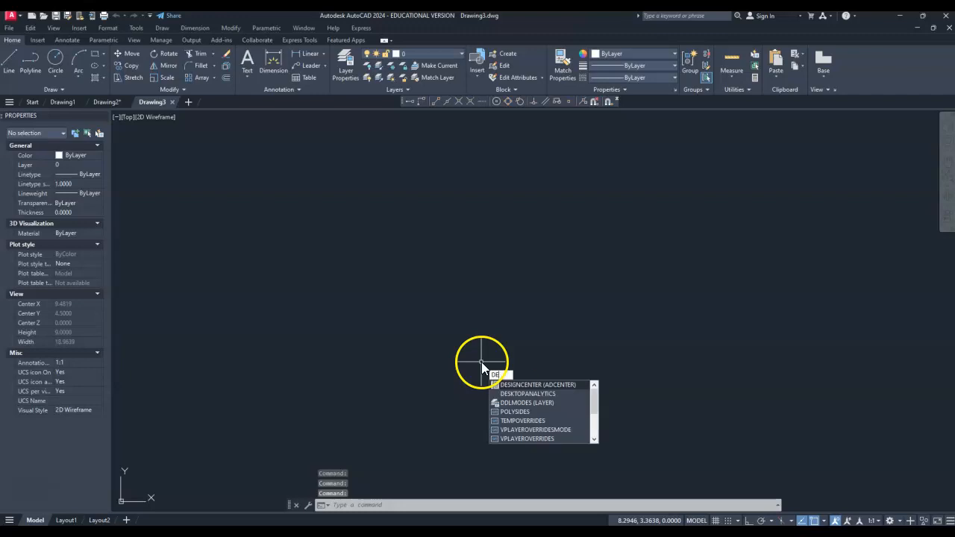
- Set the drafting grid spacing to 1 in X and Y, and turn on both snap and grid
type("seT")
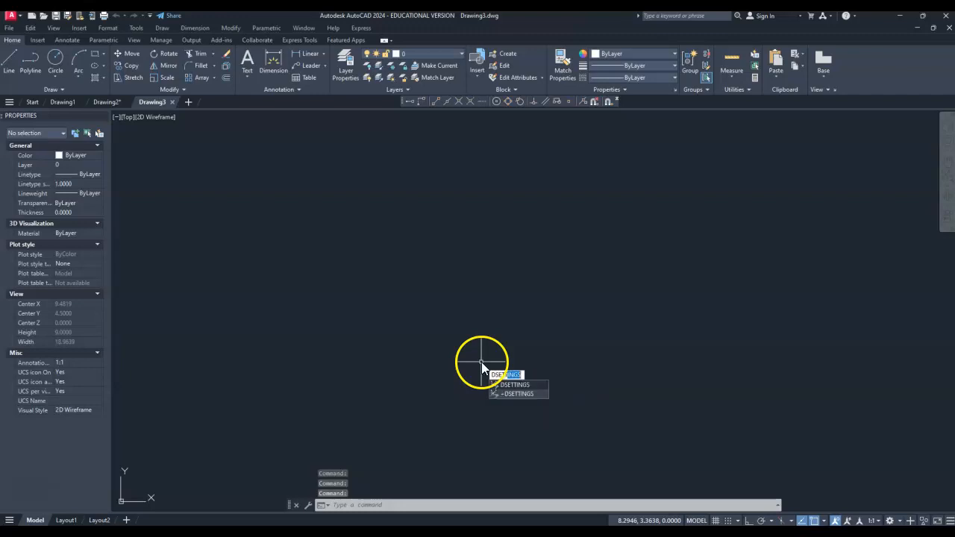
key("Return")
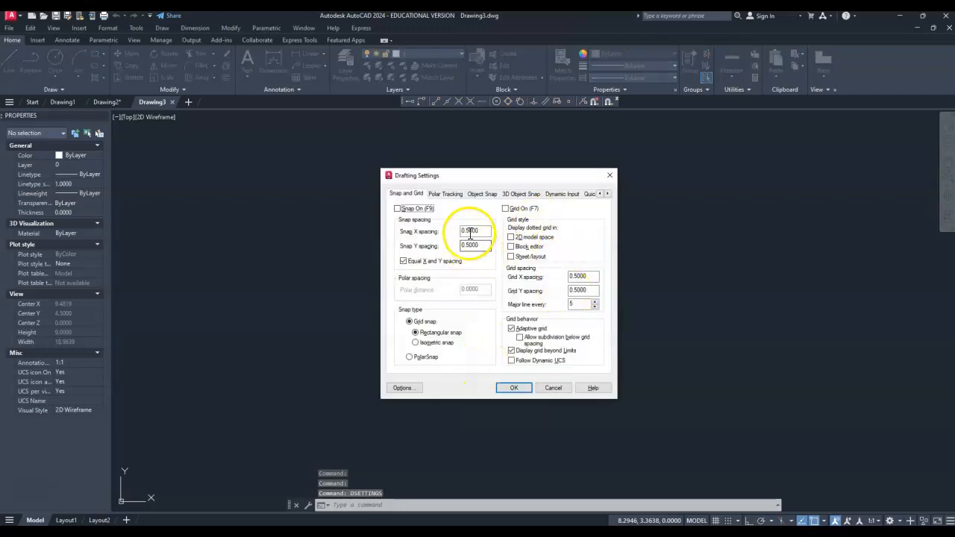
double_click(584, 275)
type("1")
left_click_drag(589, 290, 556, 290)
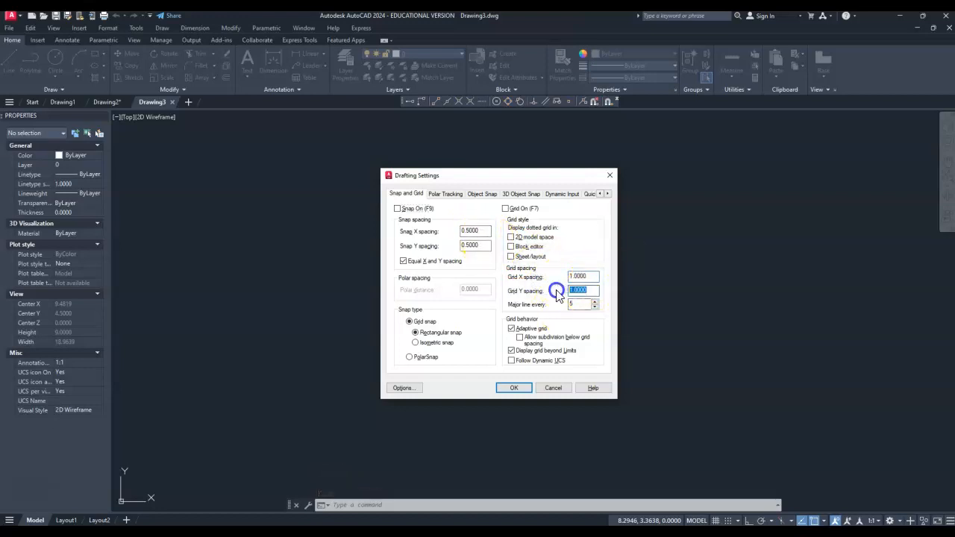
left_click(398, 209)
left_click(507, 209)
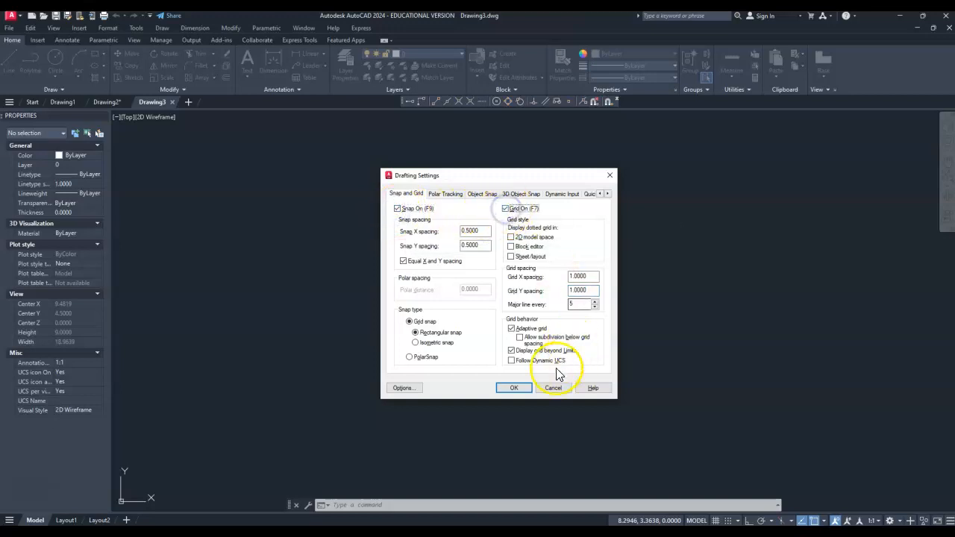
left_click(512, 387)
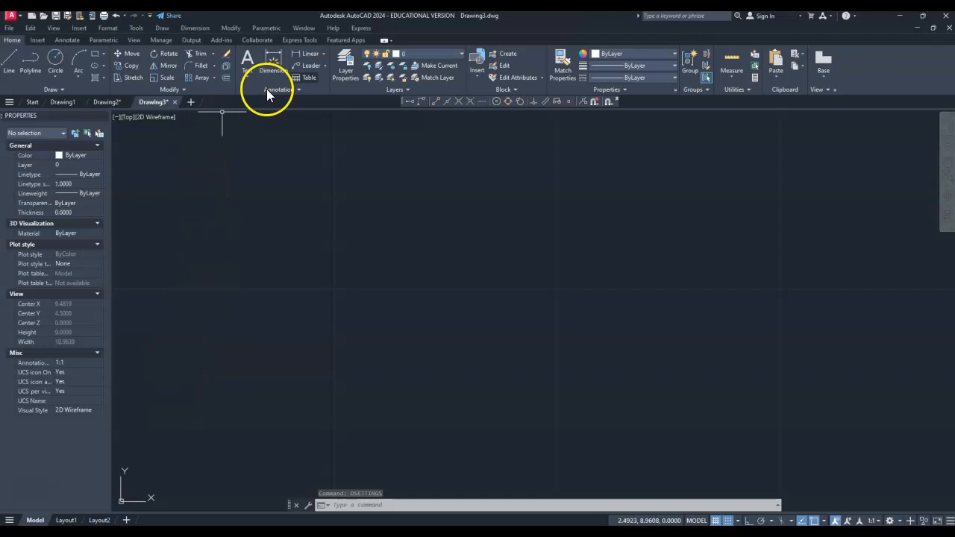
- Create a layer named Construction and assign it the light grey index color 9
left_click(345, 59)
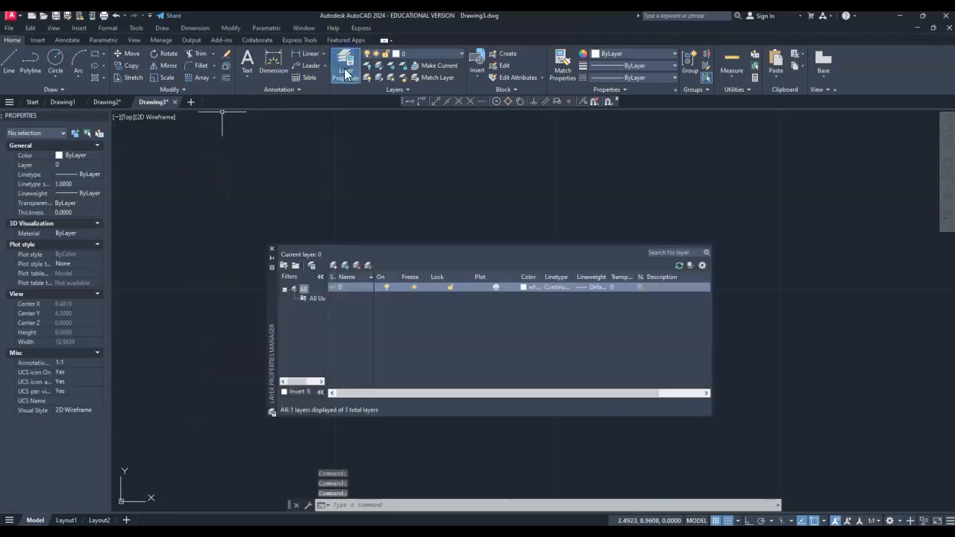
left_click_drag(270, 279, 212, 223)
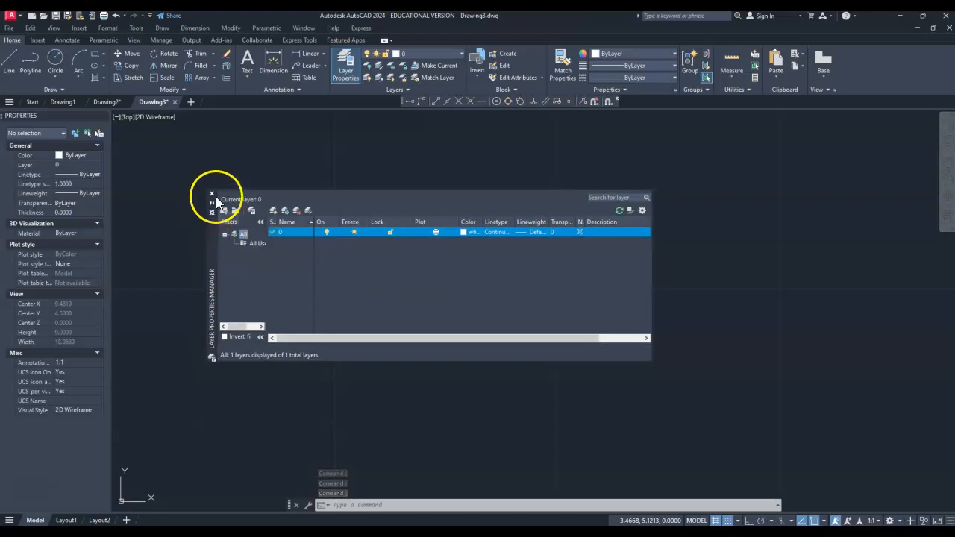
left_click_drag(211, 225, 156, 173)
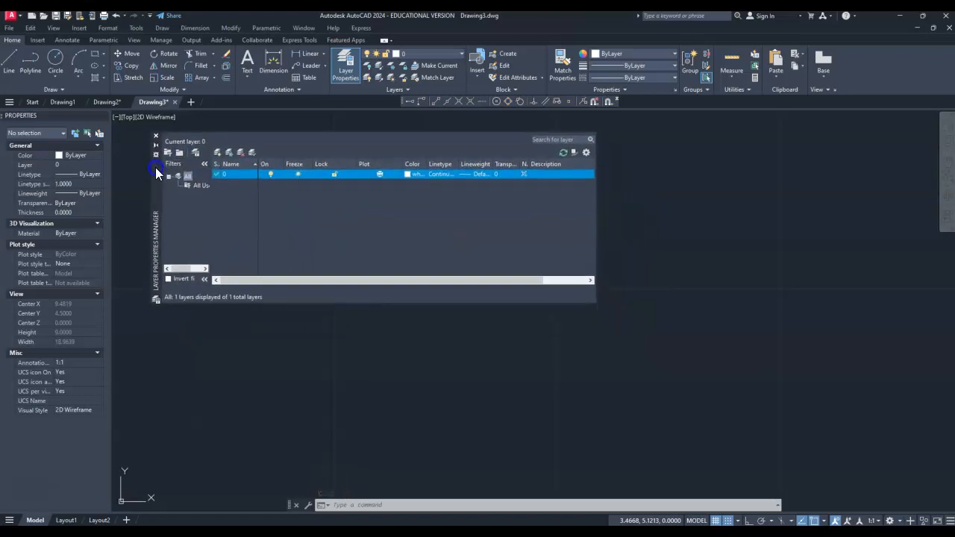
left_click(217, 153)
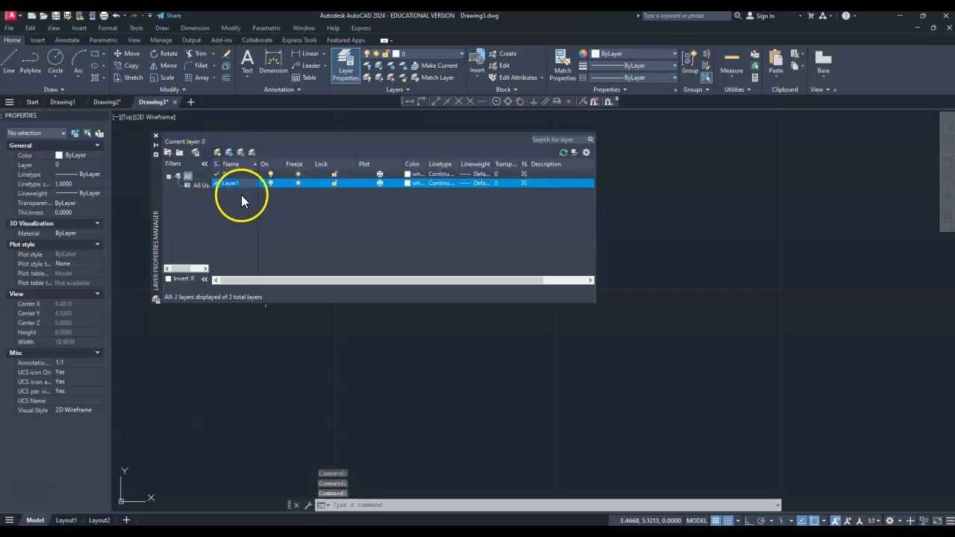
type("Constructi...")
left_click(416, 184)
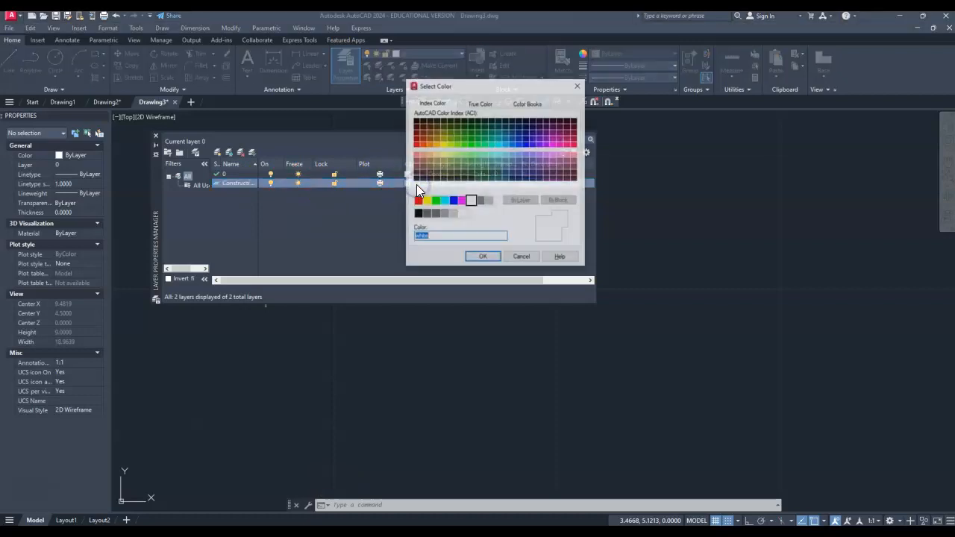
left_click(489, 204)
left_click(483, 259)
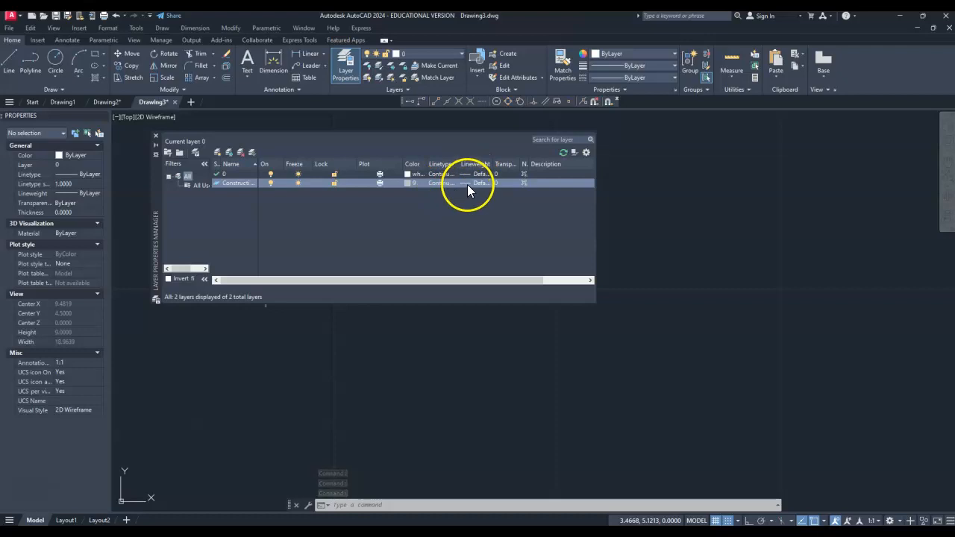
- Create a layer named ObjectLines and set its color to blue
left_click(218, 152)
type("Object")
key("BackSpace")
type("Lines")
left_click(341, 204)
left_click(409, 192)
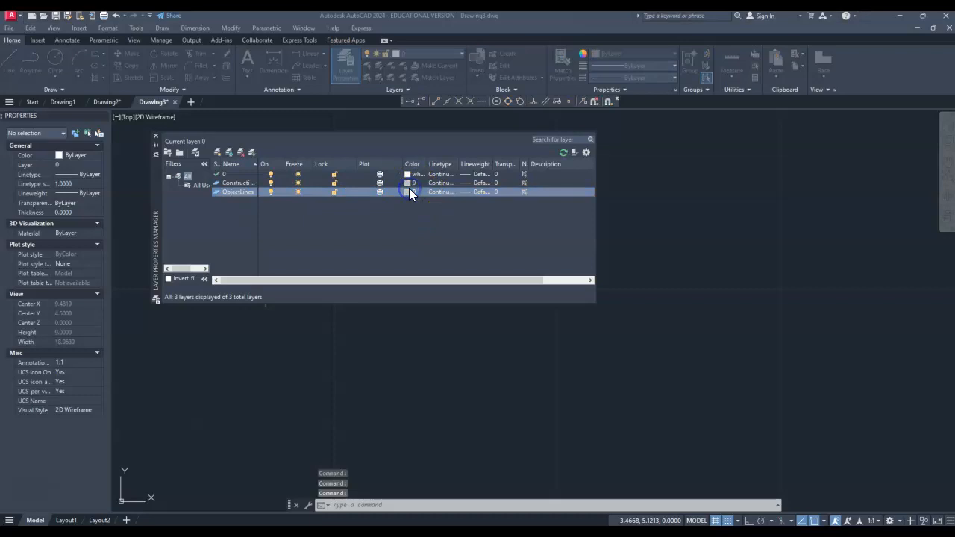
left_click(453, 200)
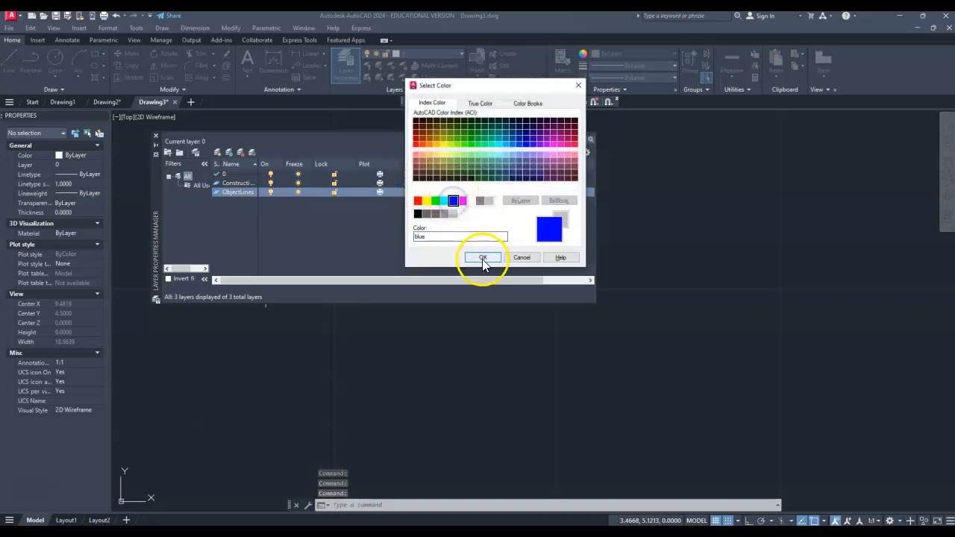
left_click(482, 258)
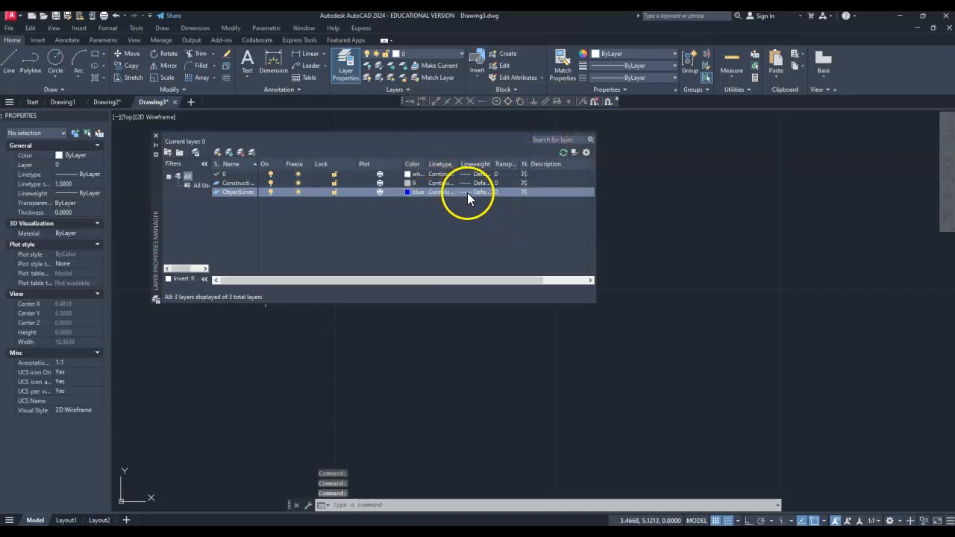
- Set the ObjectLines layer's lineweight to 0.60 mm
left_click(467, 192)
left_click_drag(528, 240, 530, 276)
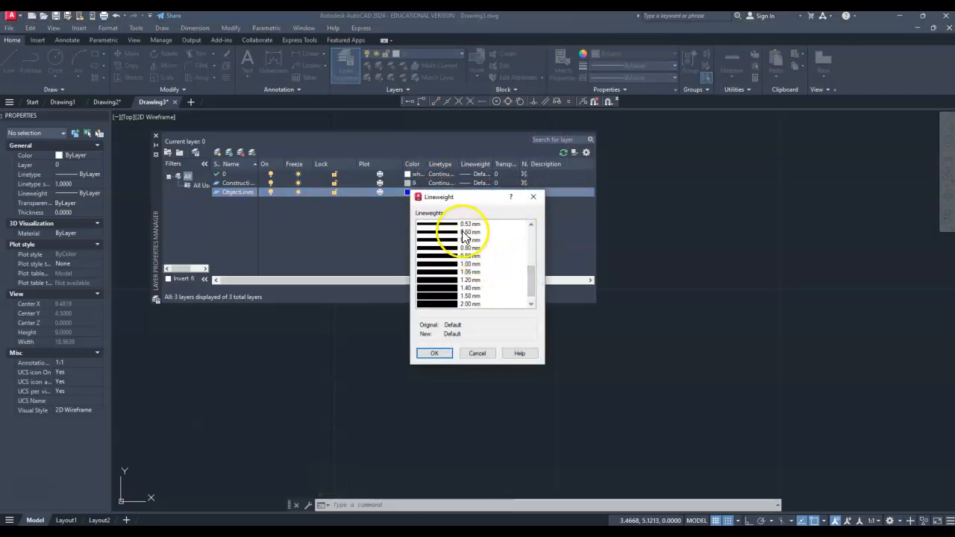
left_click(466, 231)
left_click(433, 353)
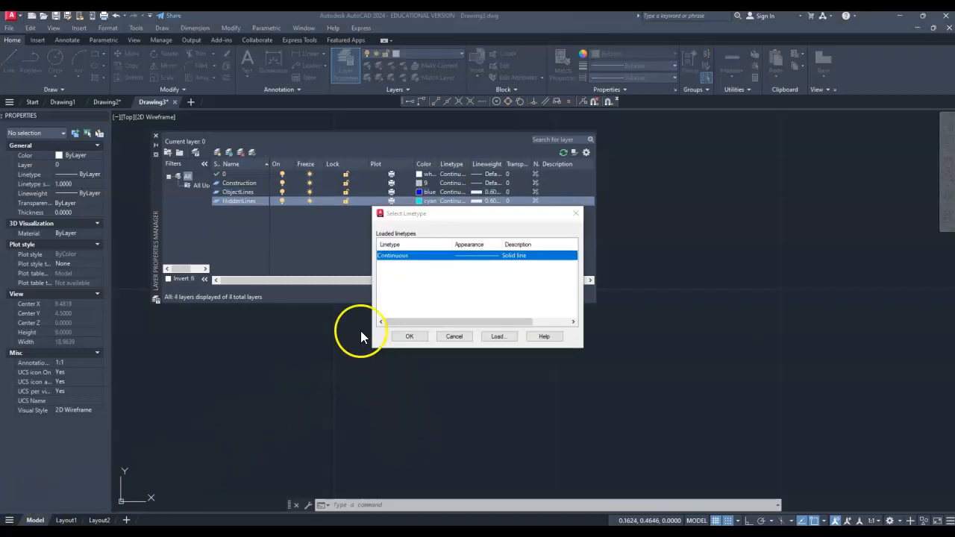
- Load the HIDDEN linetype from acad.lin and assign it to the HiddenLines layer
left_click(452, 335)
left_click(451, 202)
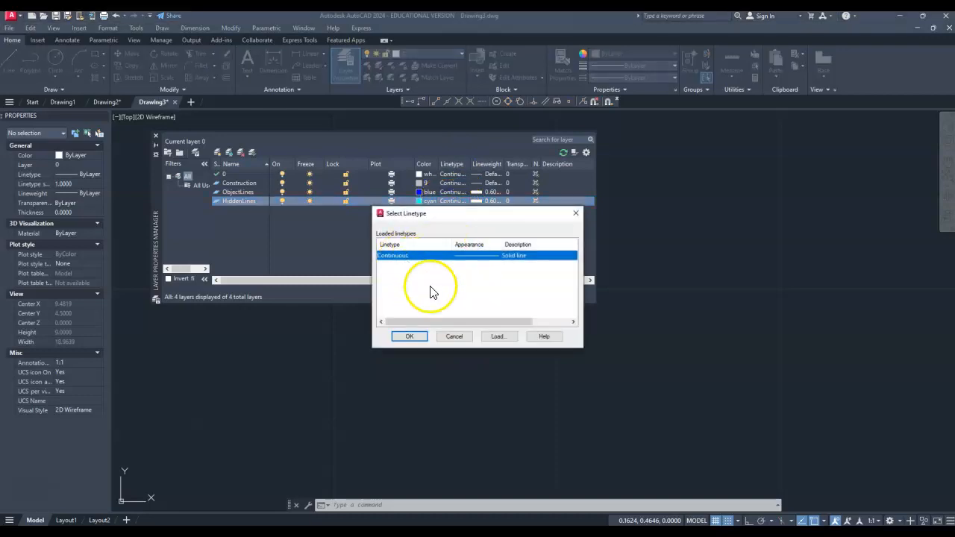
left_click(496, 337)
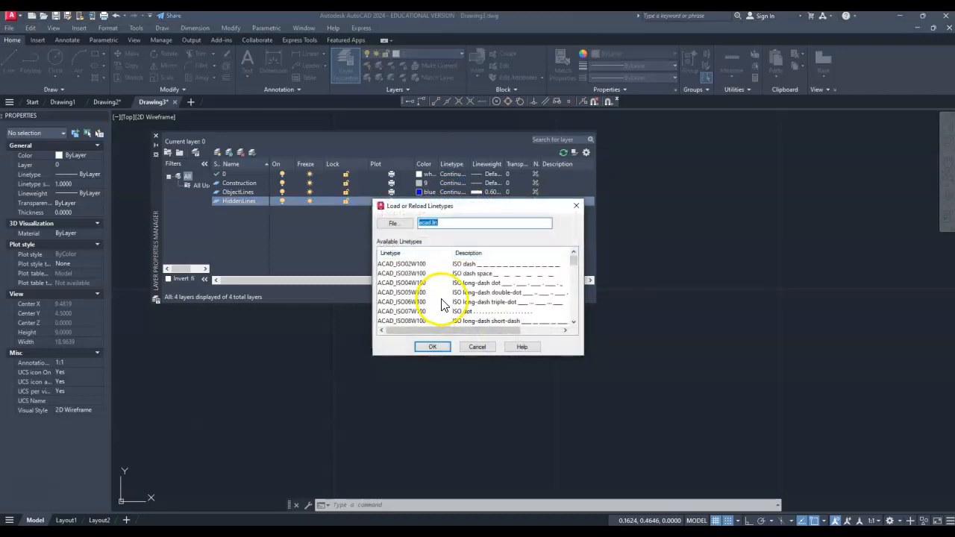
left_click_drag(572, 263, 572, 309)
left_click(389, 274)
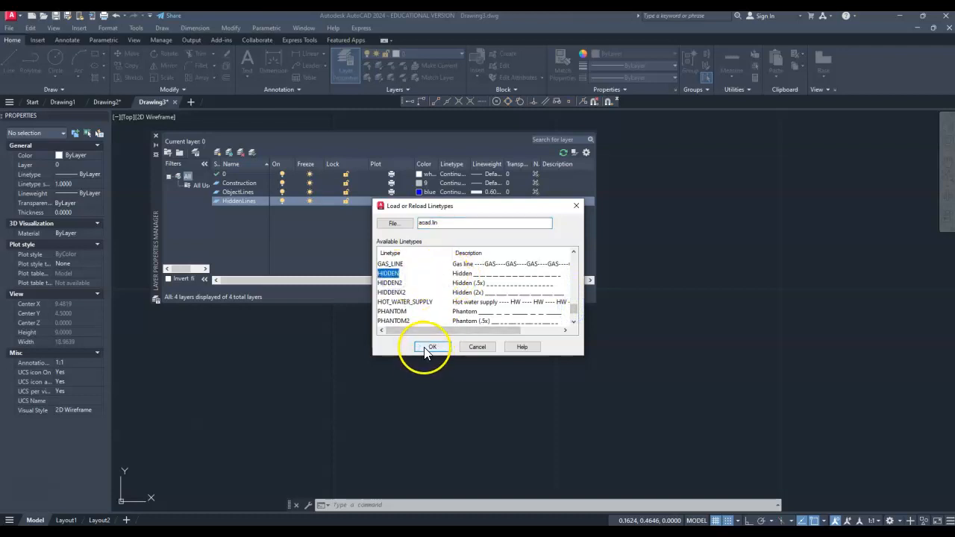
left_click(433, 346)
left_click(398, 266)
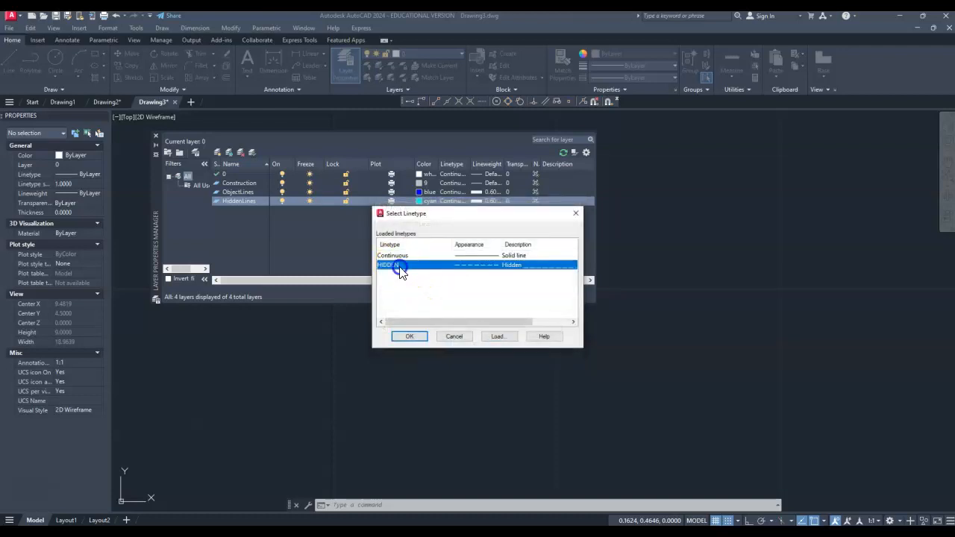
left_click(418, 340)
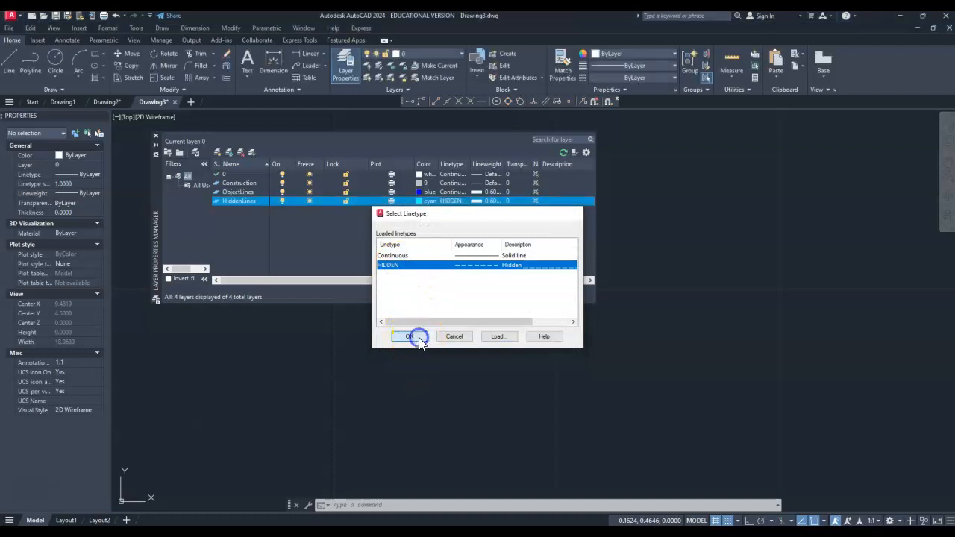
- Set the HiddenLines layer's lineweight to 0.30 mm
left_click(488, 201)
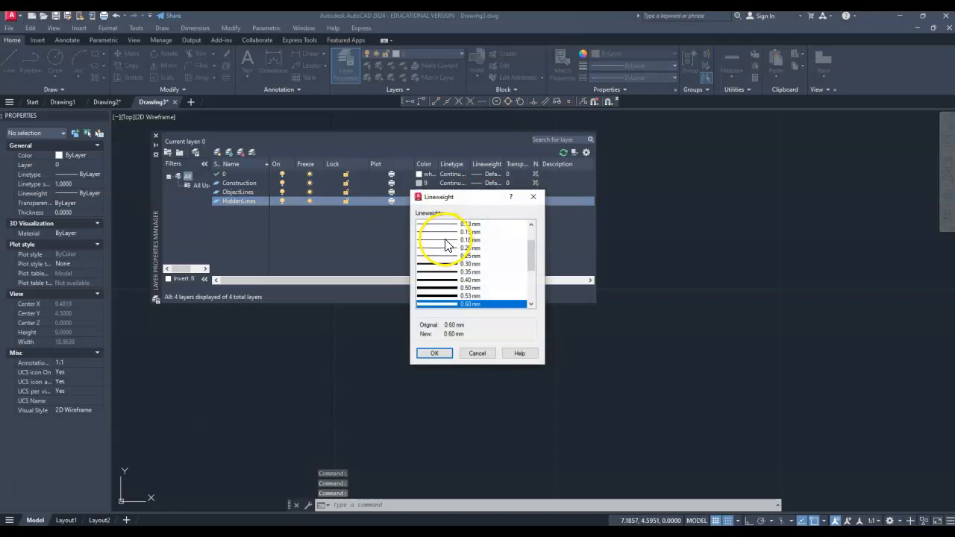
left_click(445, 264)
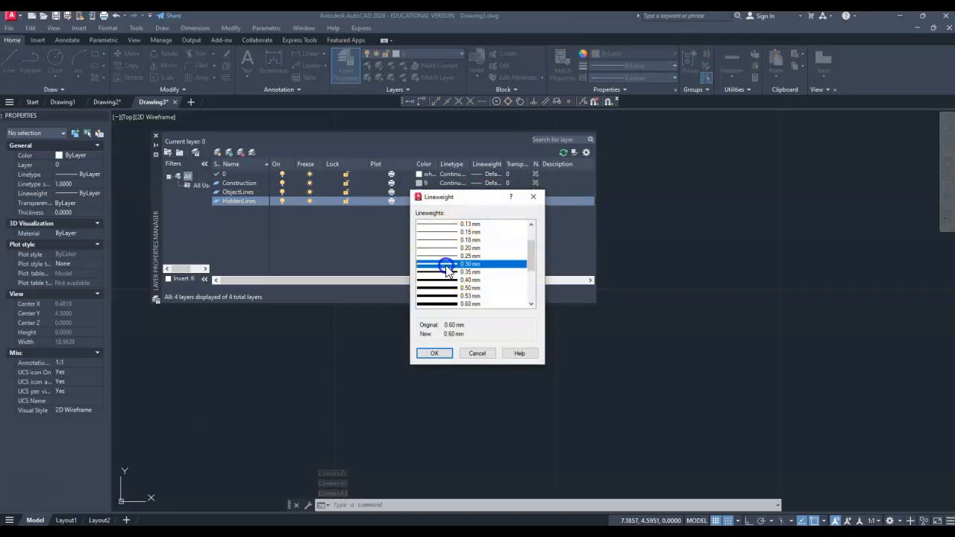
left_click(440, 352)
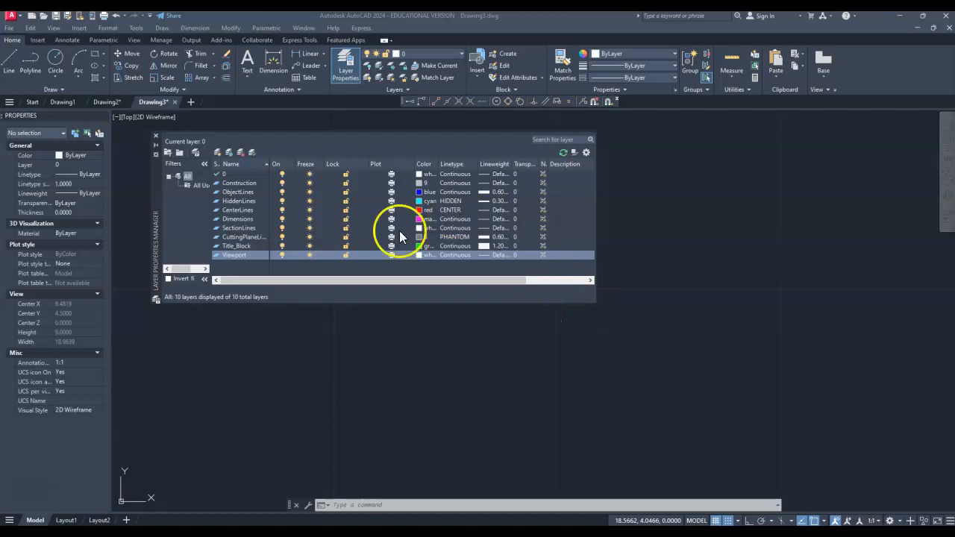
- Try to delete layer 0 from the drawing
left_click(225, 174)
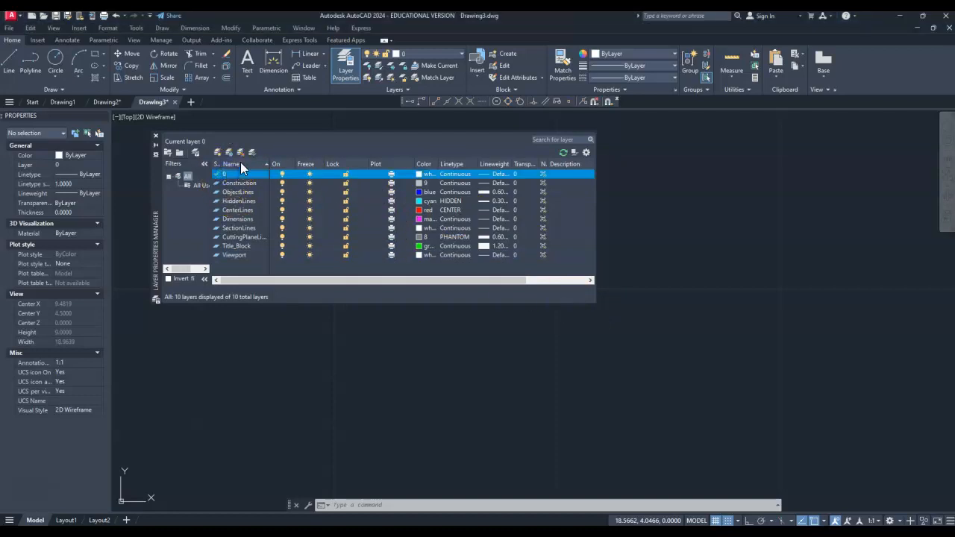
left_click(241, 151)
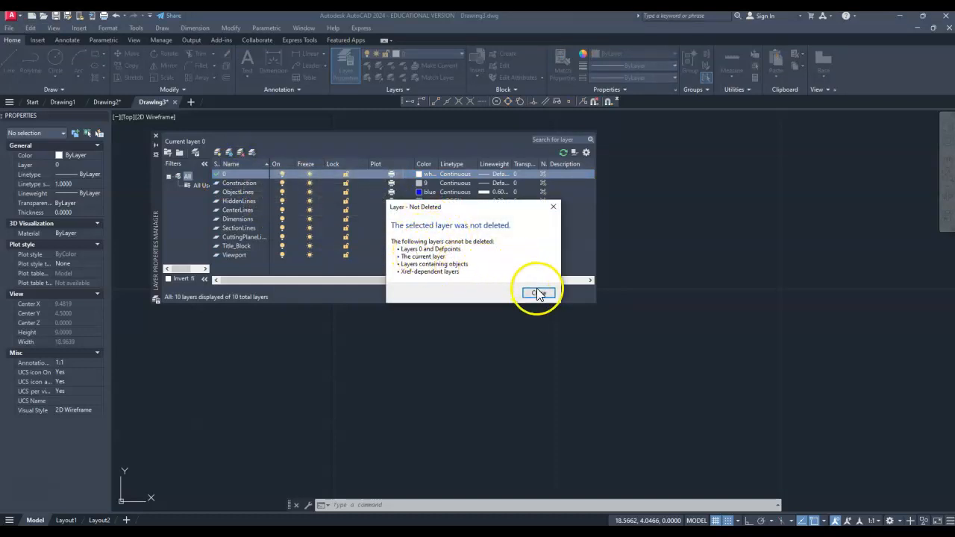
left_click(538, 293)
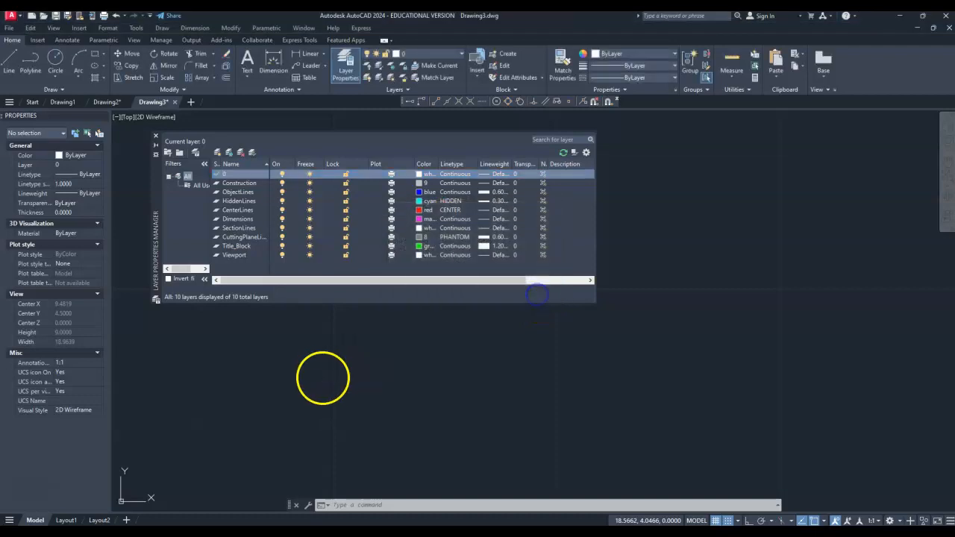
- Close the Layer Properties Manager and check the list of layers available for drawing
left_click(426, 326)
key("Escape")
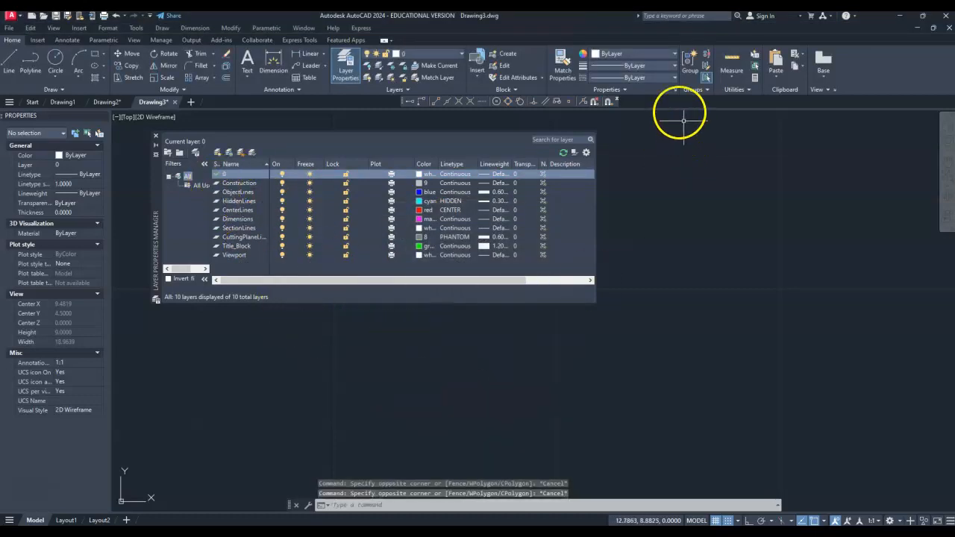
left_click(156, 134)
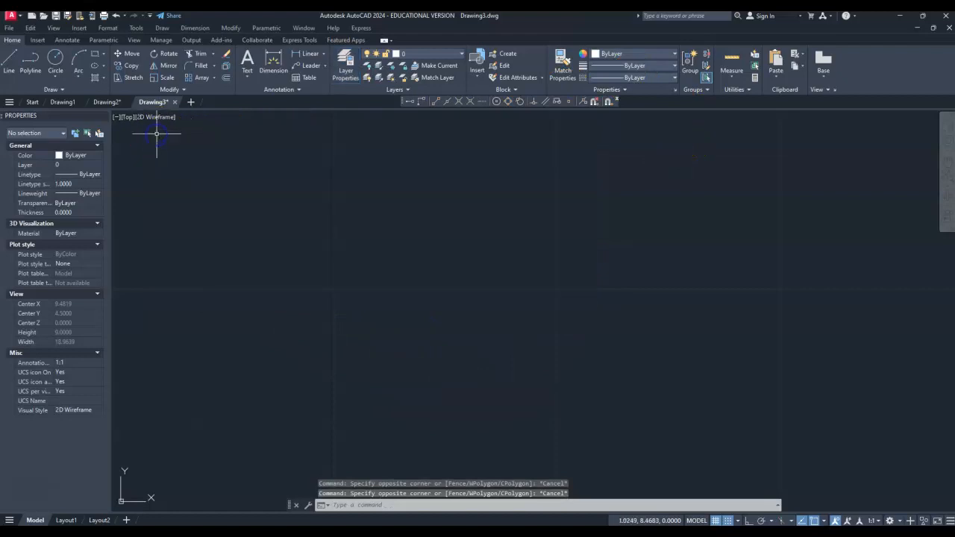
left_click(452, 56)
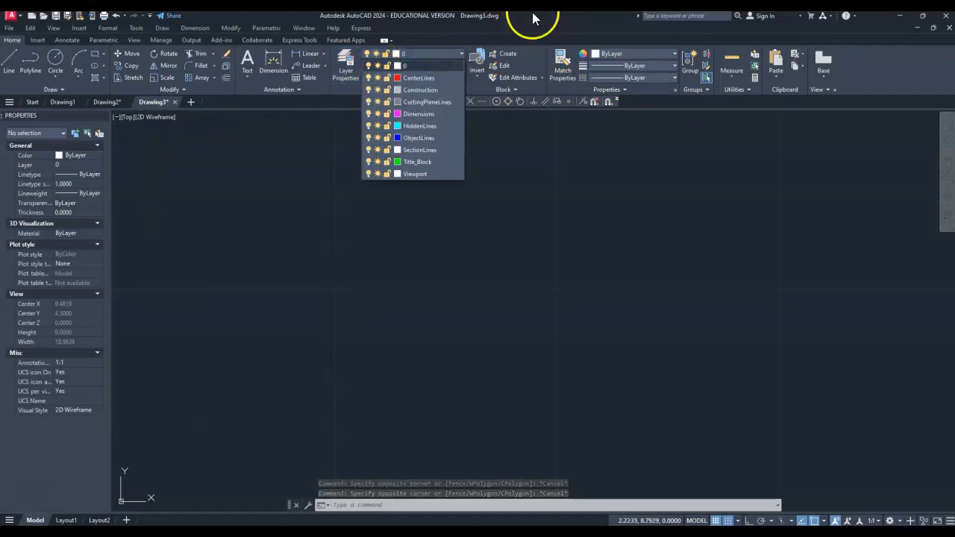
left_click(597, 29)
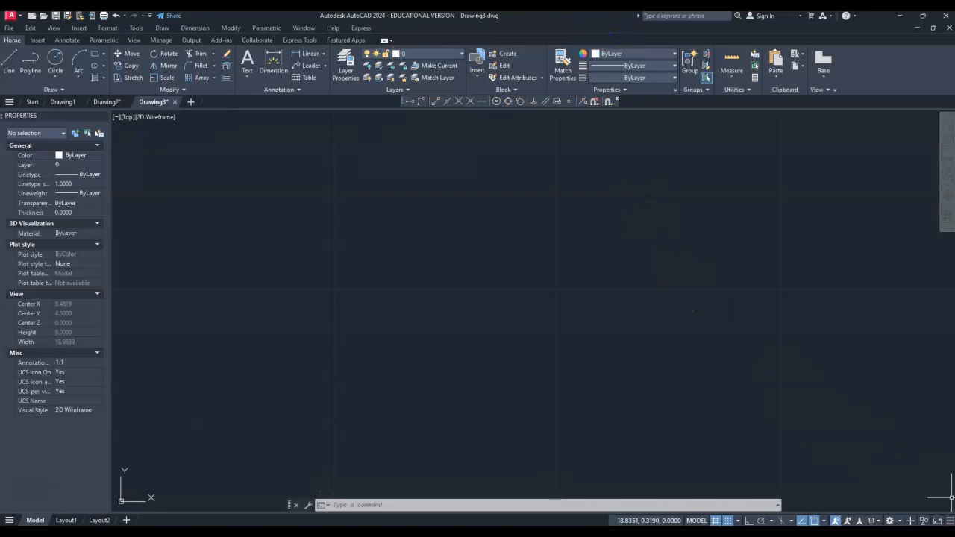
- Add the LineWeight control to the status bar and toggle lineweight display on and off again
left_click(949, 520)
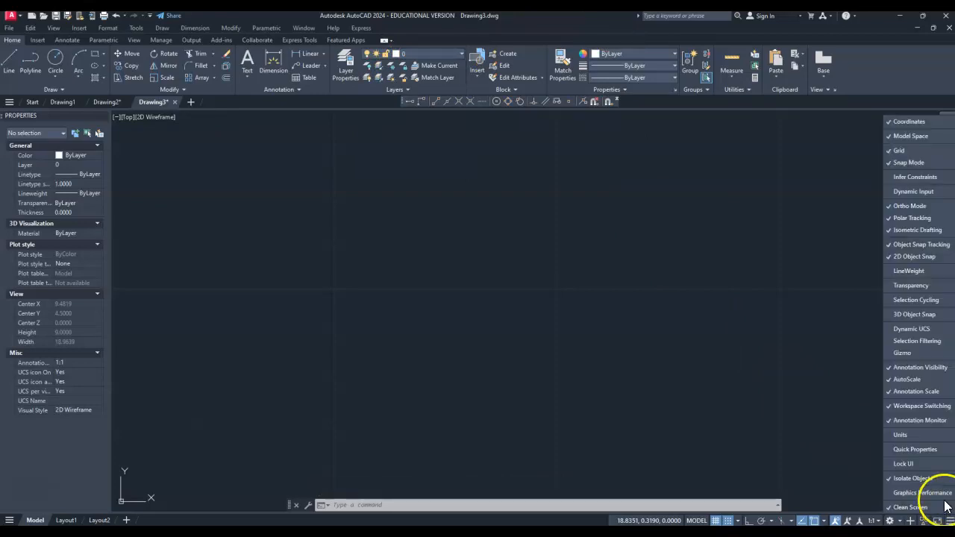
left_click(916, 231)
left_click(906, 273)
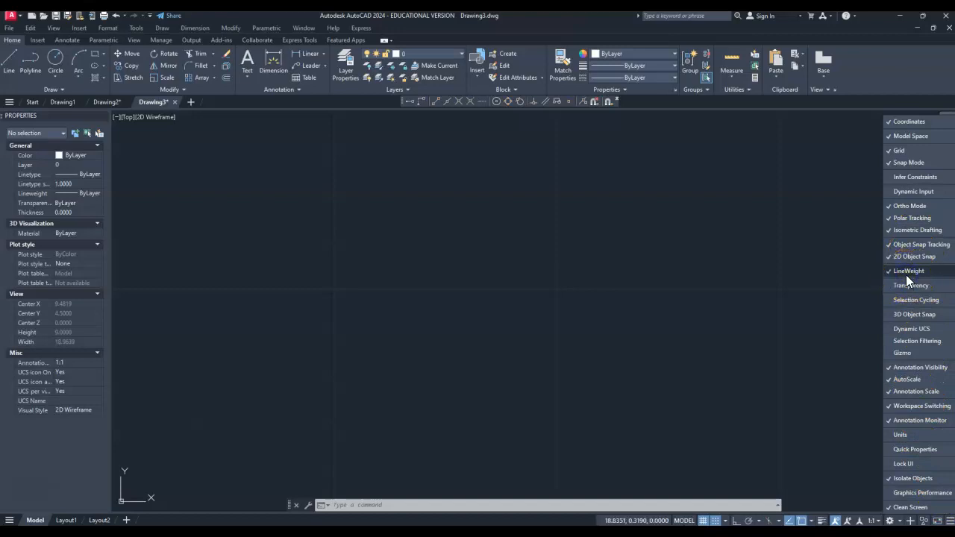
left_click(906, 274)
left_click(824, 479)
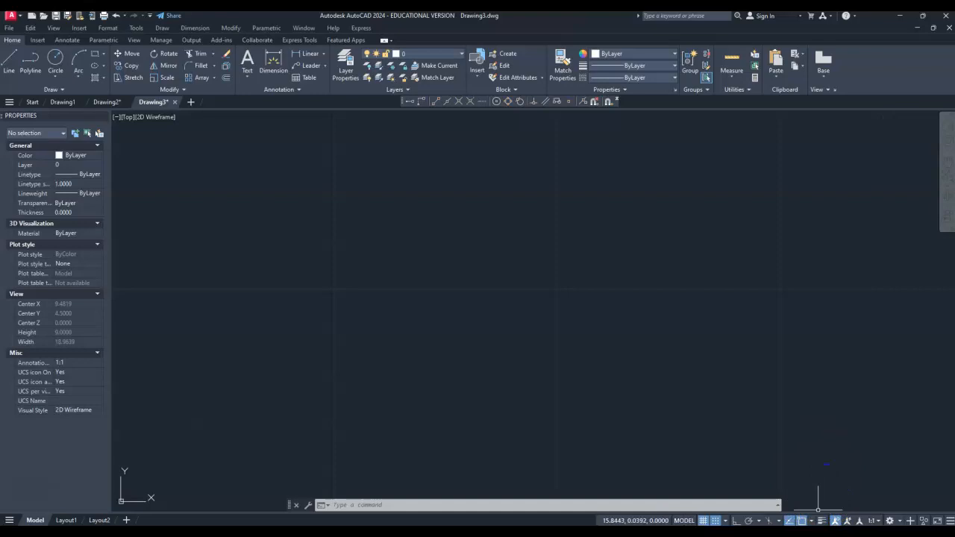
left_click(821, 520)
left_click(821, 520)
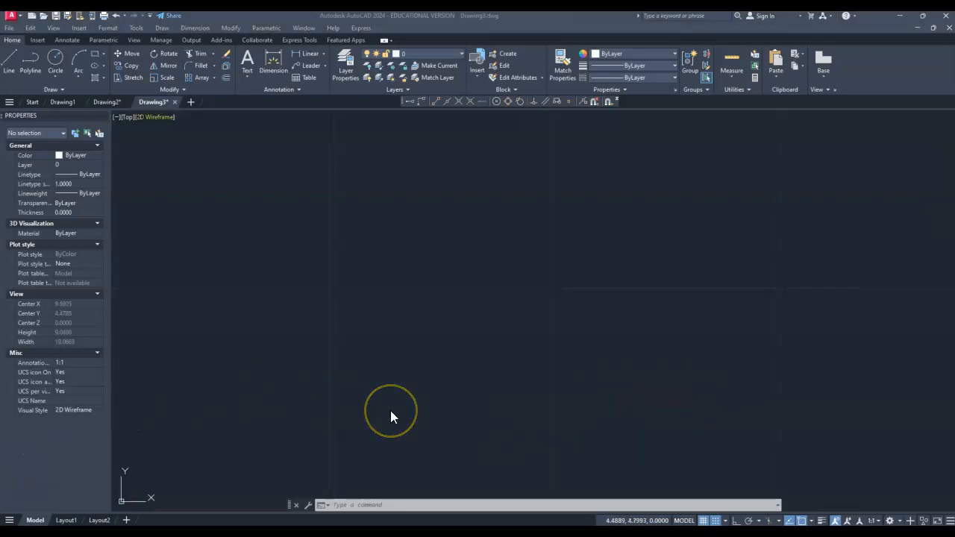
- Make Construction the current layer and draw a vertical construction line (XLINE) through point 3,2
left_click(461, 54)
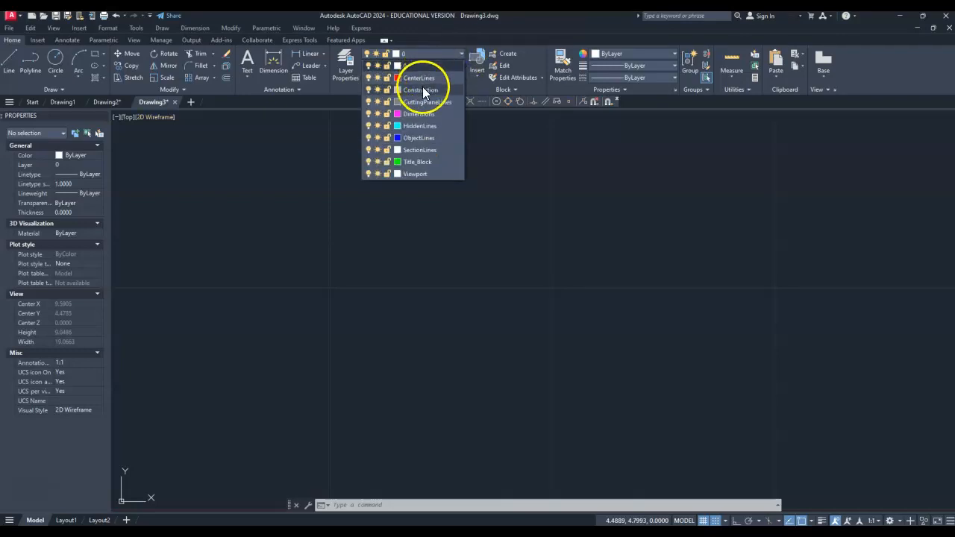
left_click(420, 90)
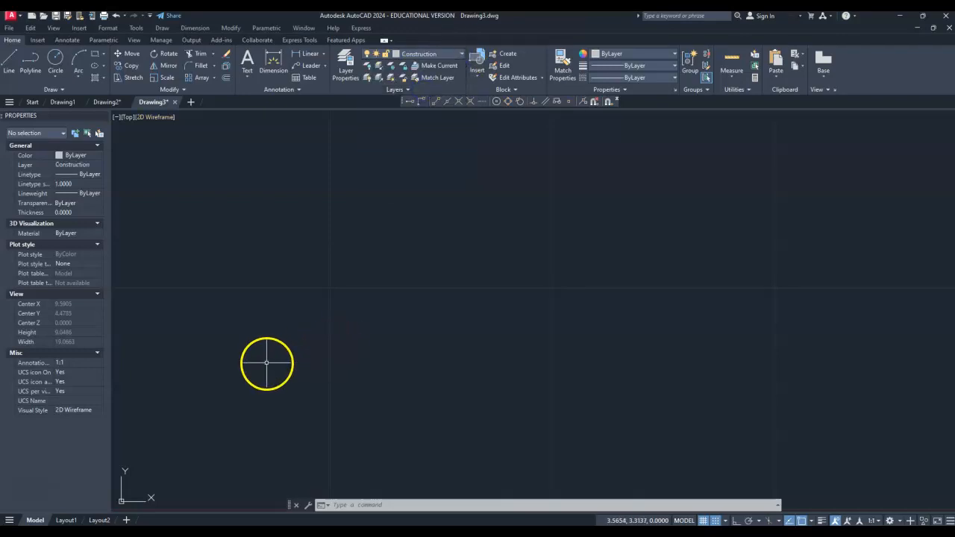
scroll(267, 363, "down", 2)
middle_click_drag(267, 364, 311, 330)
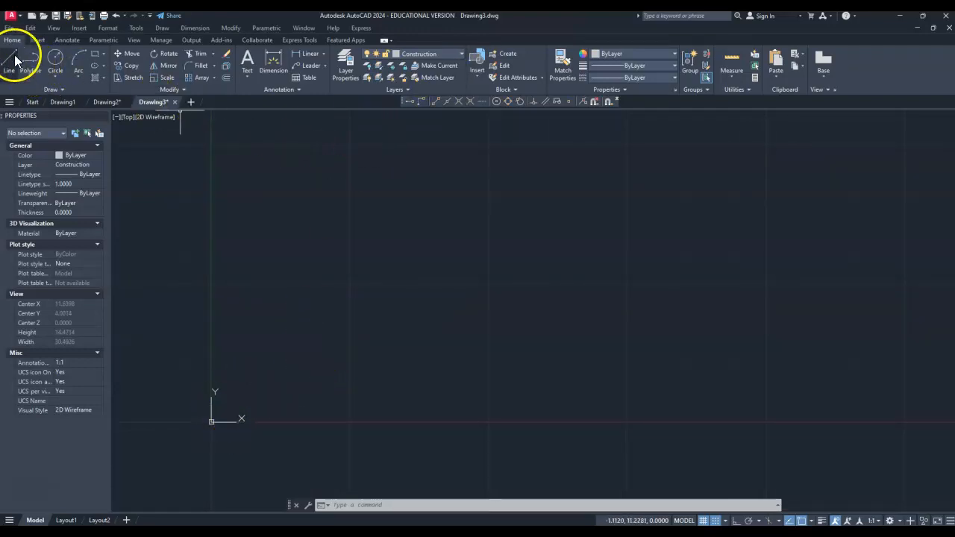
left_click(63, 89)
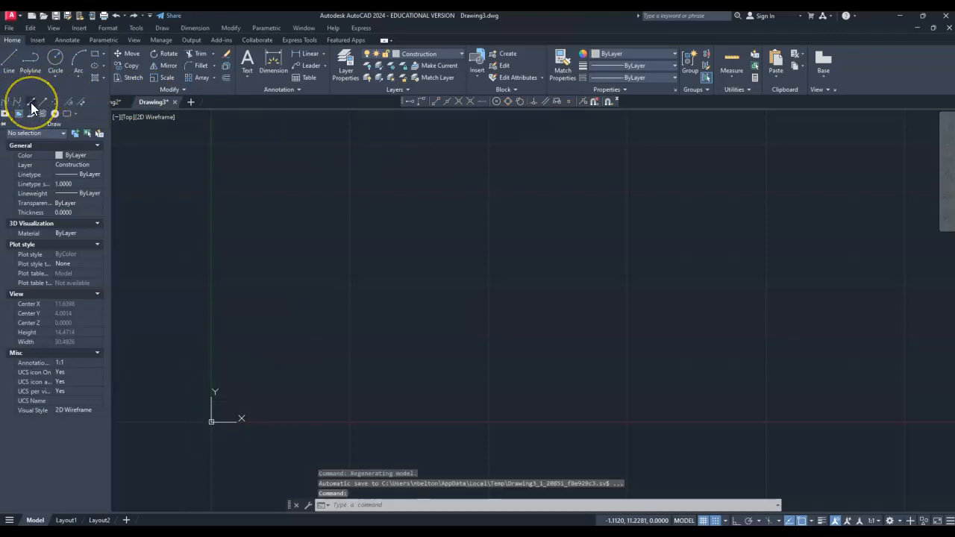
left_click(32, 105)
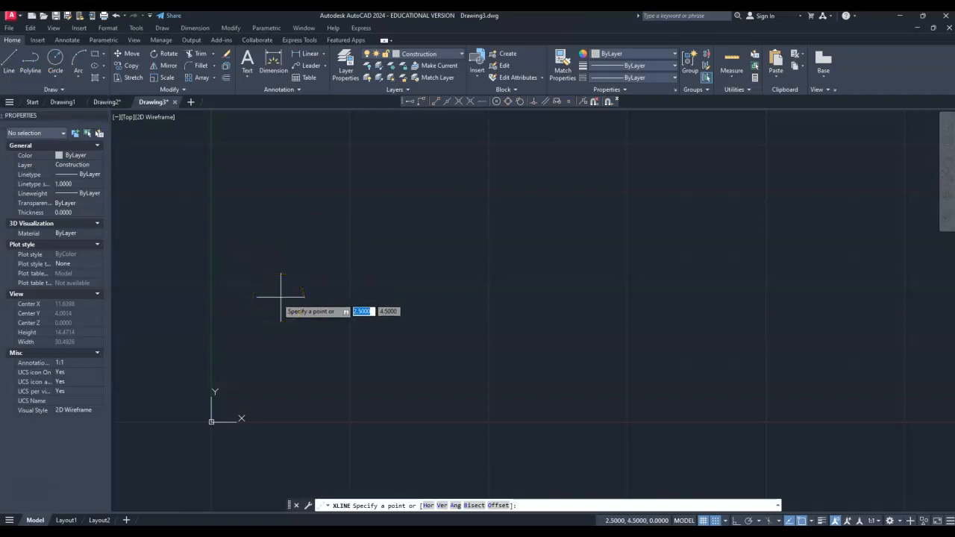
type("3")
key("Tab")
key("Return")
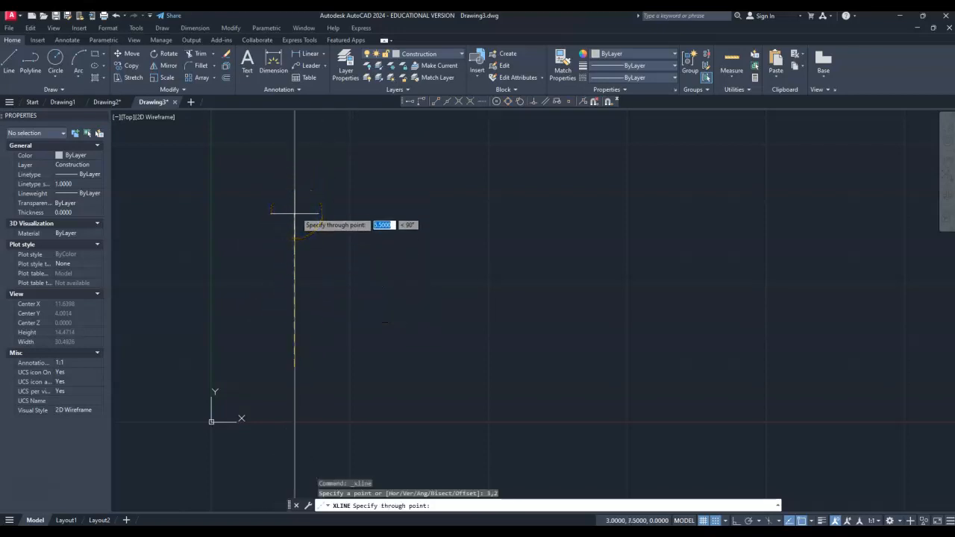
left_click(294, 213)
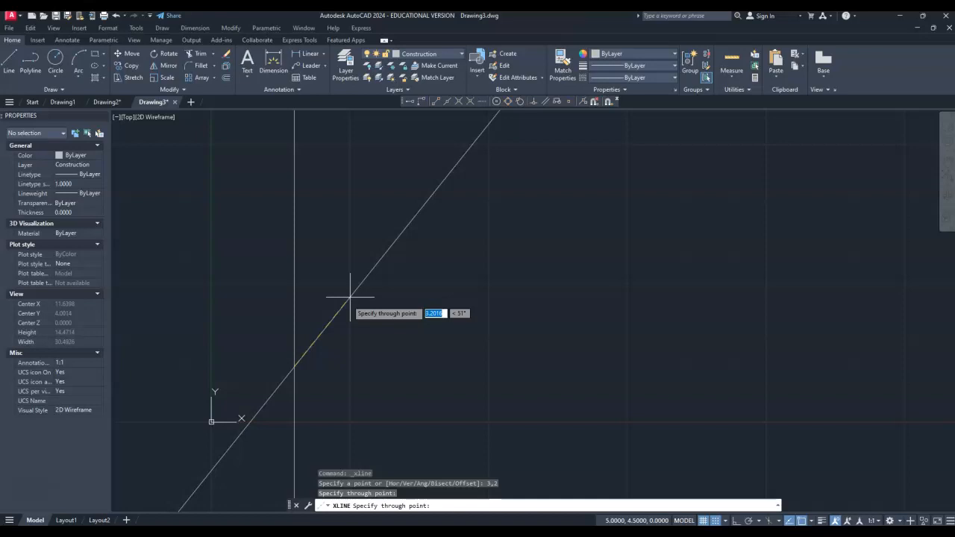
key("Return")
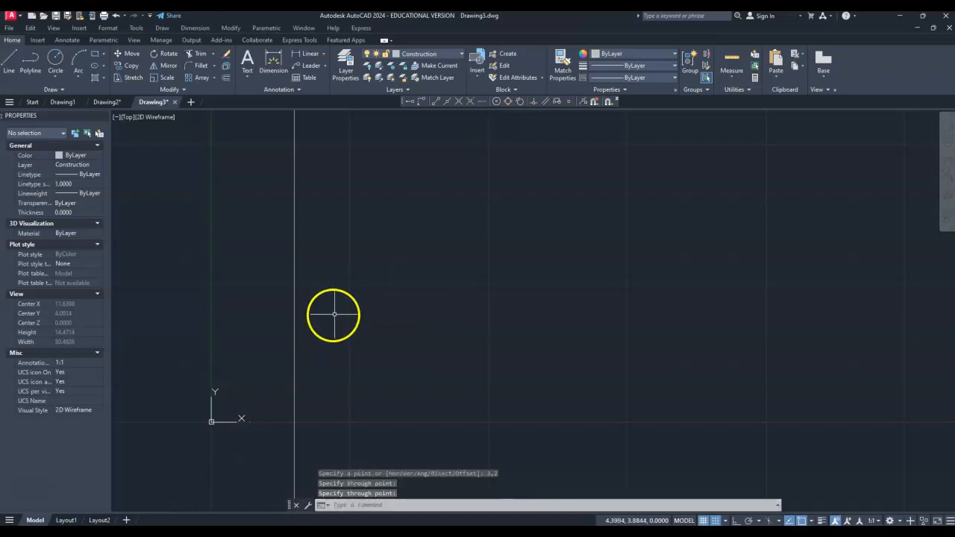
- Draw a horizontal construction line through point 3,2
key("Return")
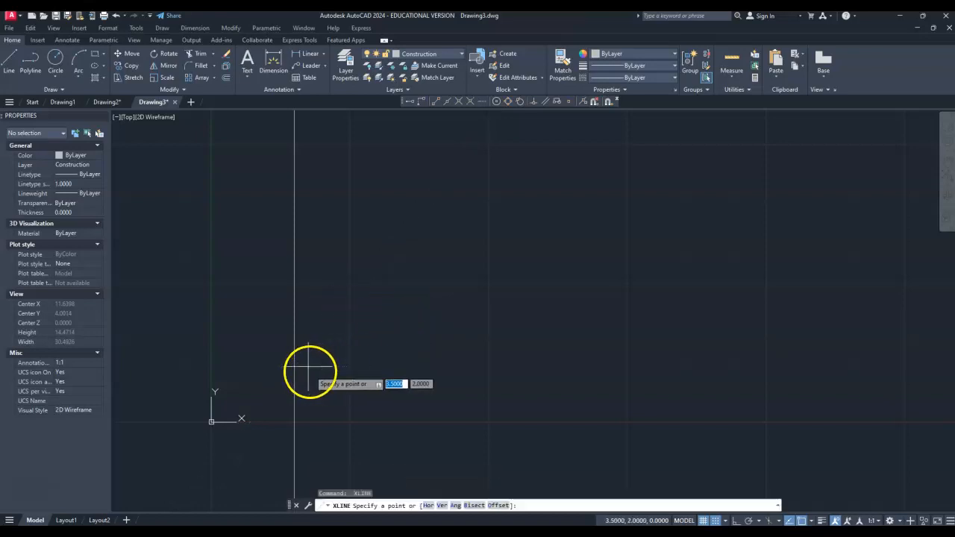
type("3,2")
key("Return")
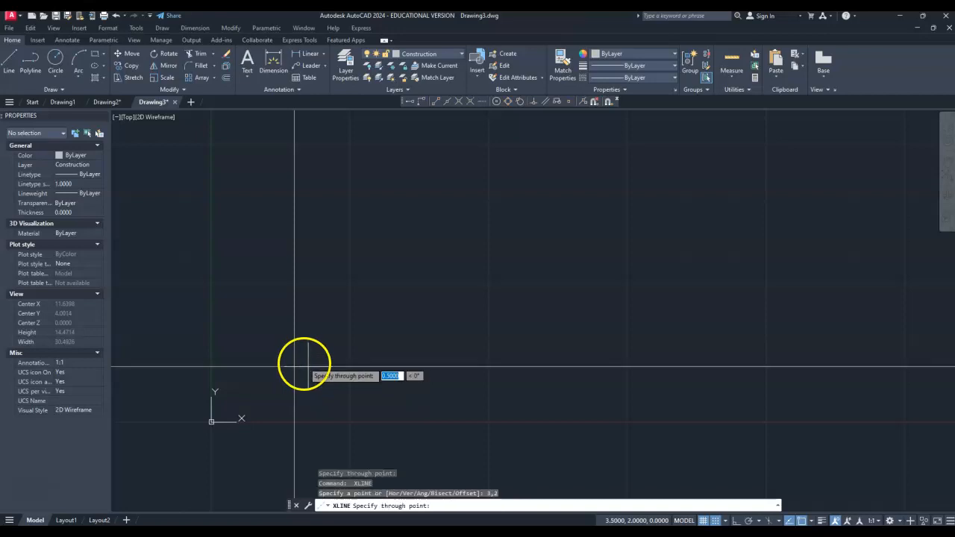
left_click(528, 367)
key("Return")
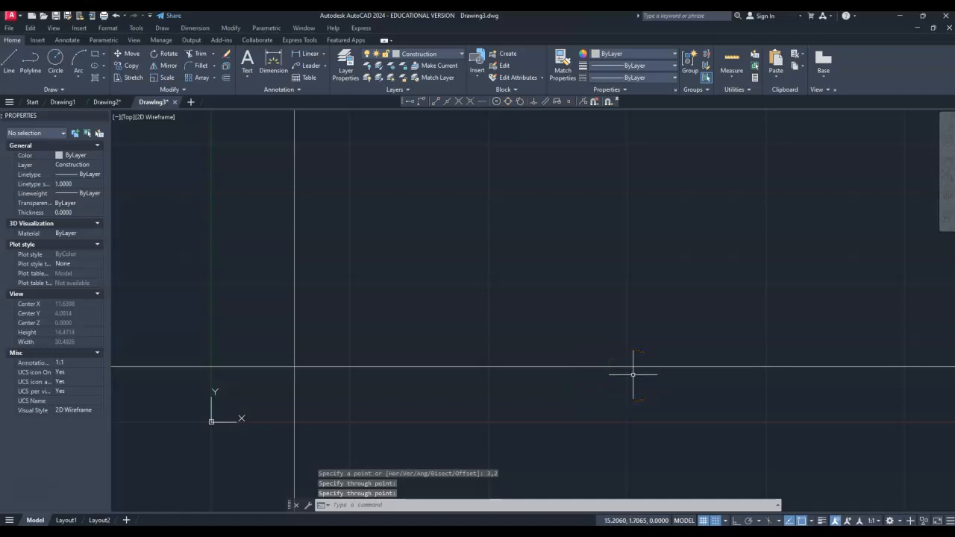
- Turn off snap mode and offset the vertical construction line 2.875 to its right
left_click(714, 521)
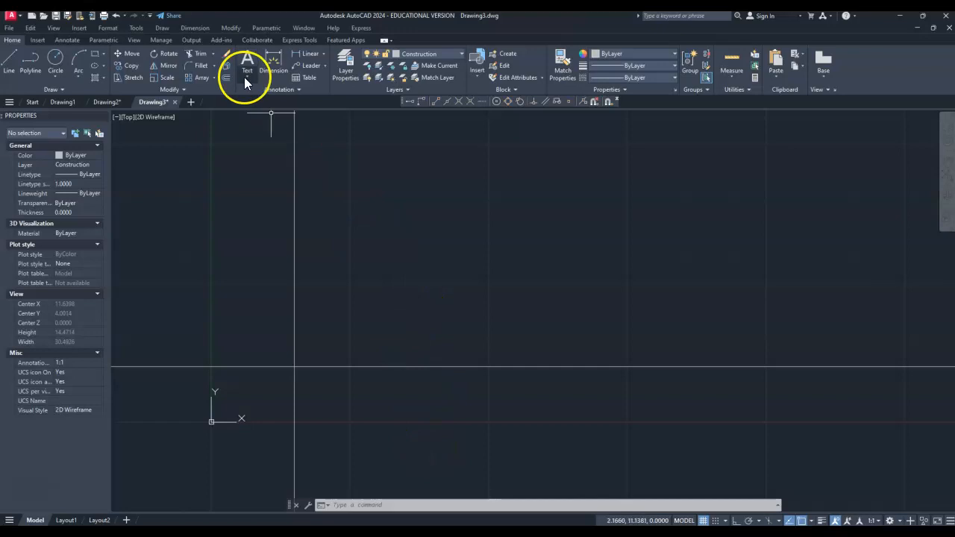
left_click(224, 77)
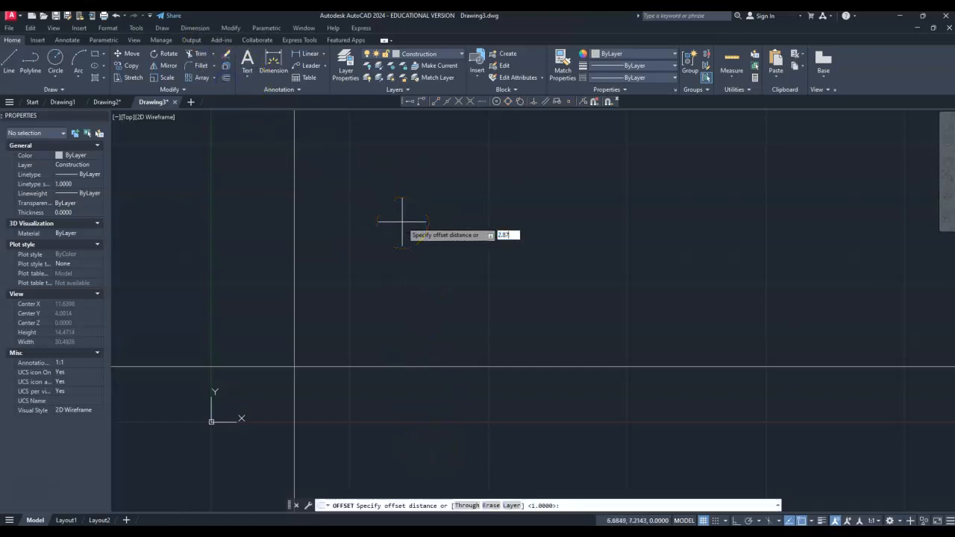
key("Return")
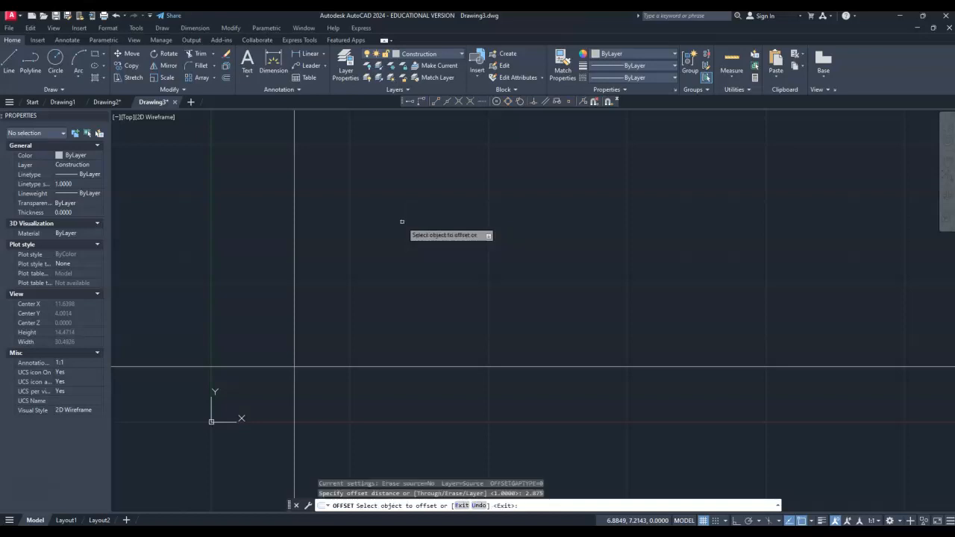
left_click(295, 227)
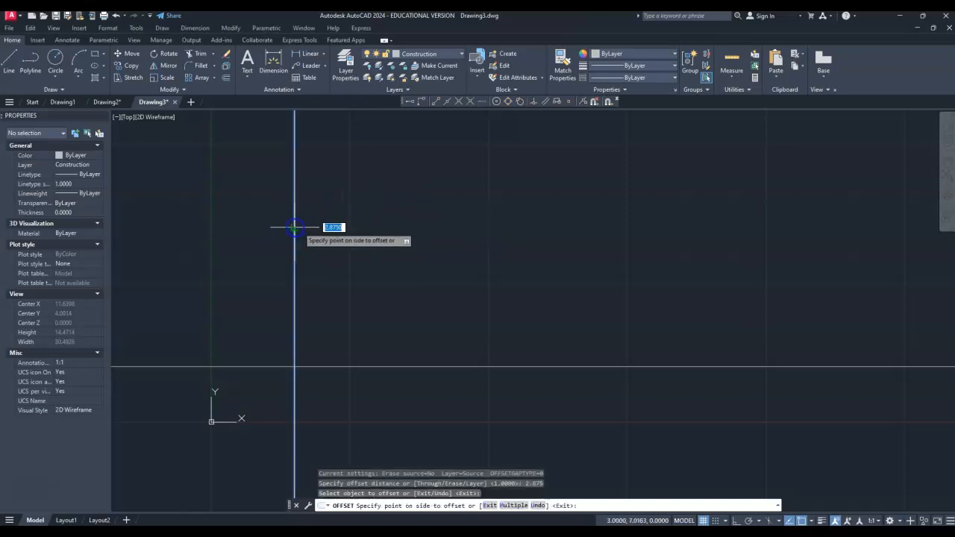
left_click(366, 217)
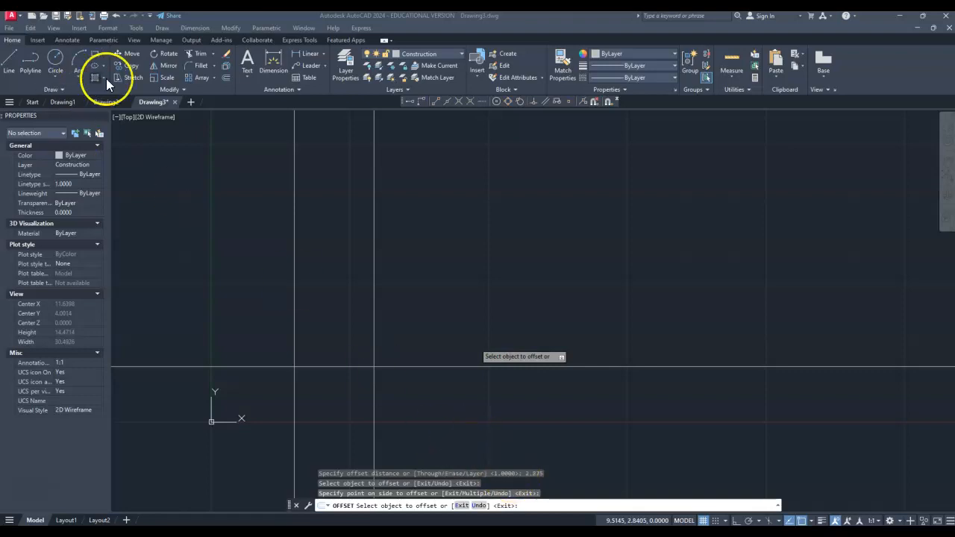
- Offset the horizontal construction line 5.75 upward
left_click(226, 79)
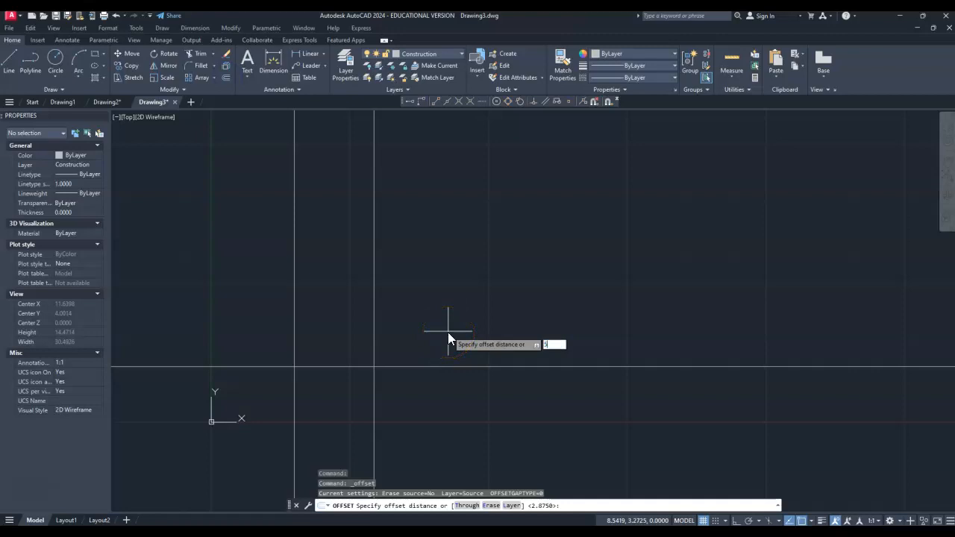
key("Return")
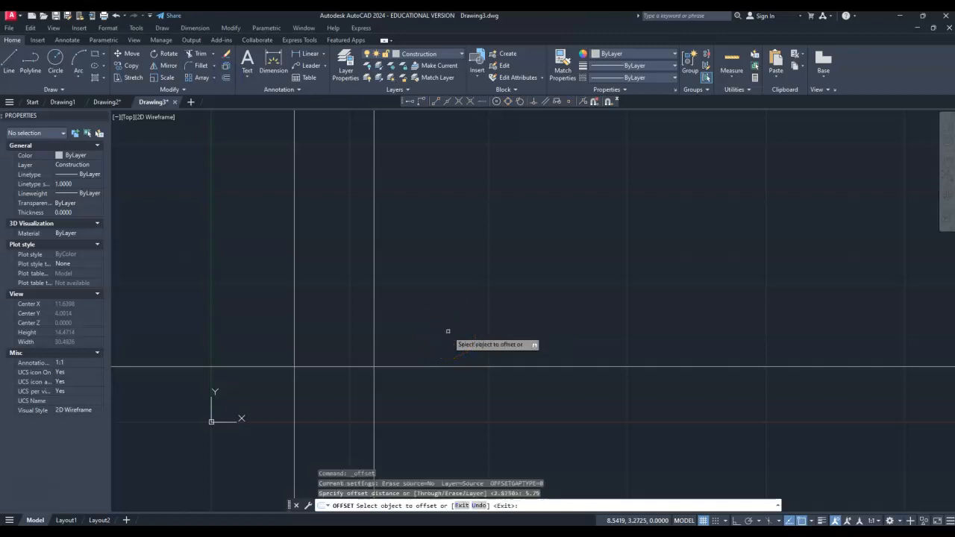
left_click(453, 367)
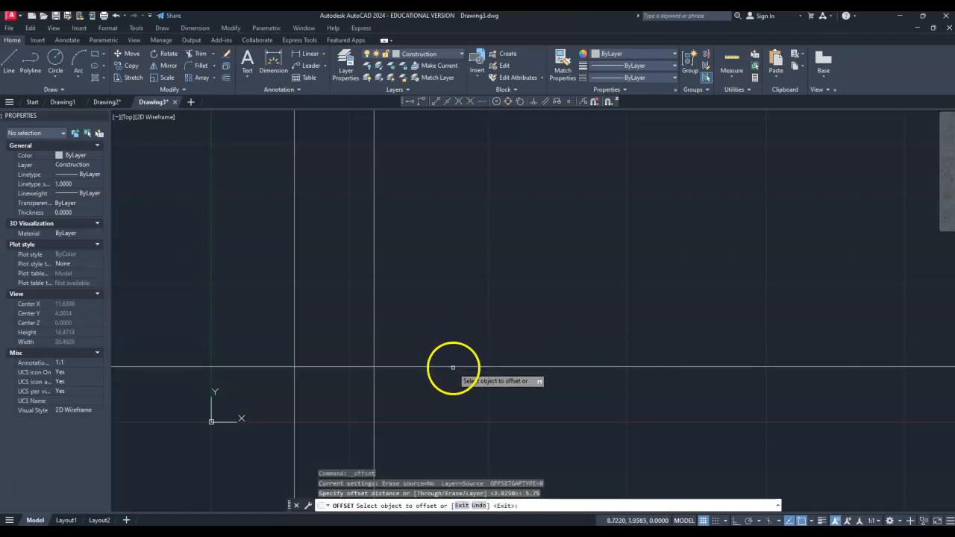
left_click(455, 270)
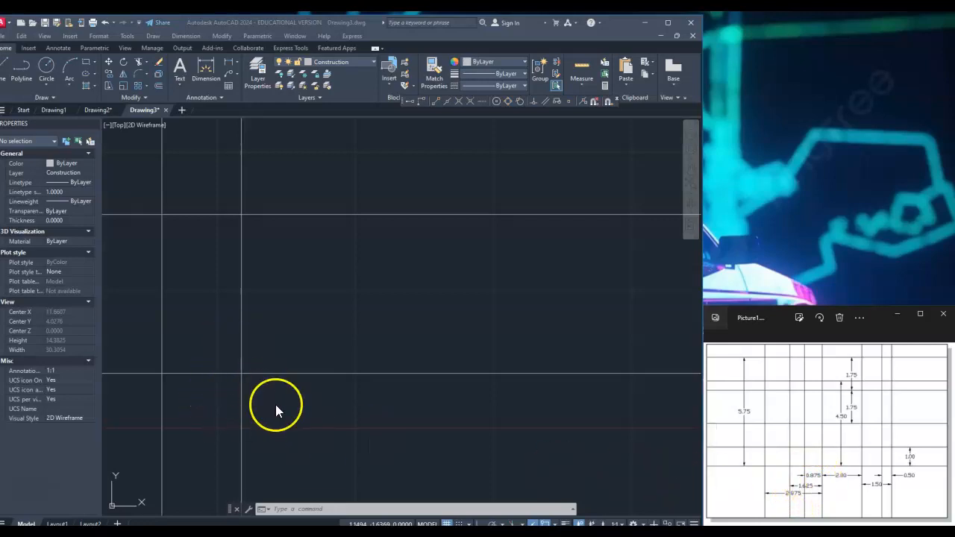
- Offset the rightmost vertical construction line 0.875 to its left
left_click(154, 127)
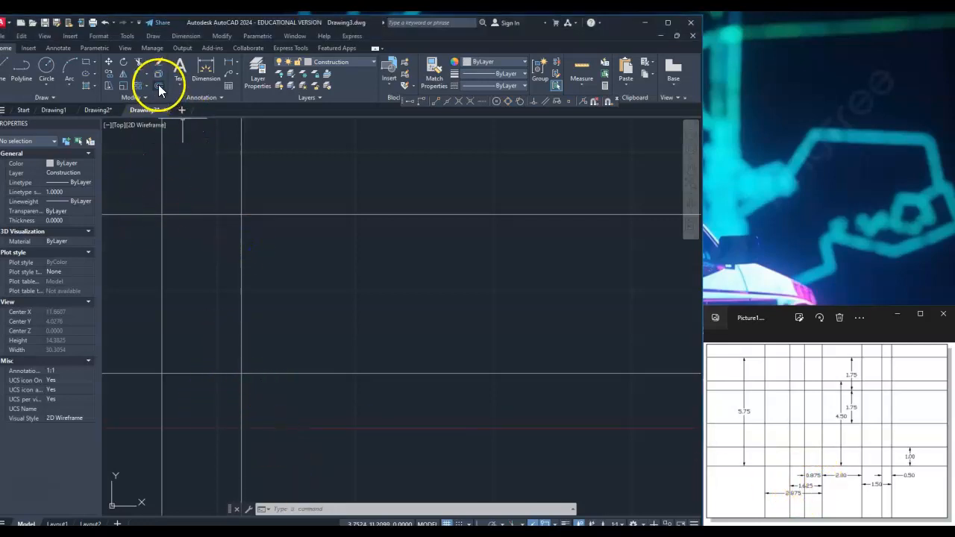
left_click(159, 90)
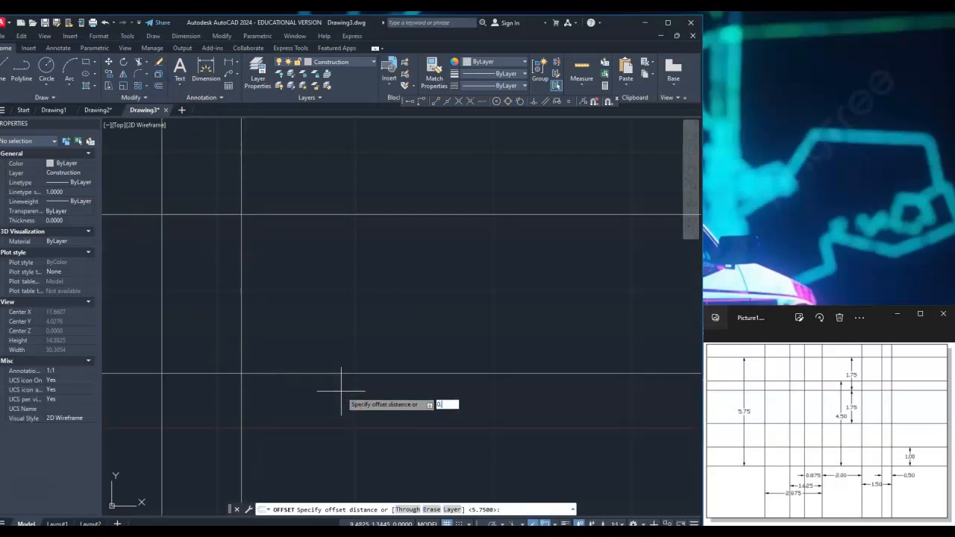
type("0.875")
key("Return")
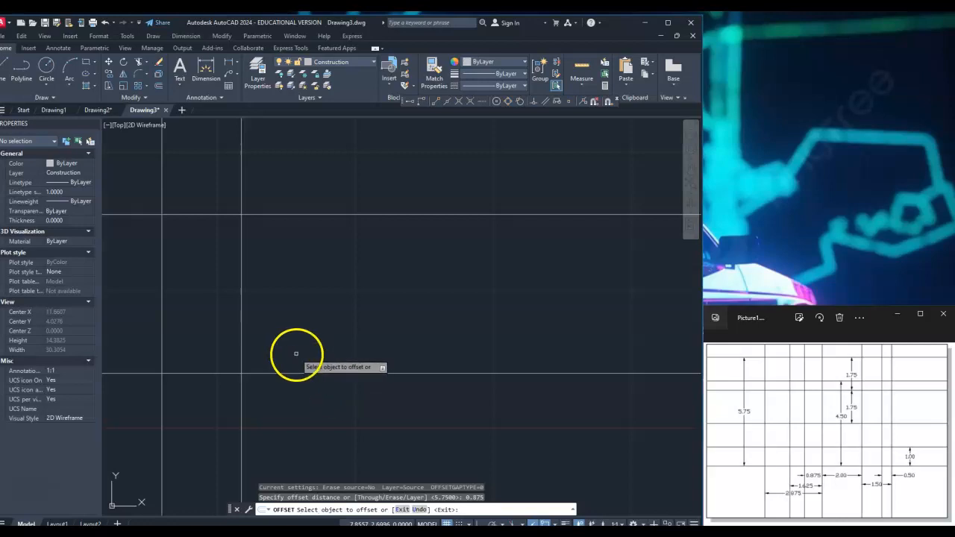
left_click(241, 324)
left_click(226, 322)
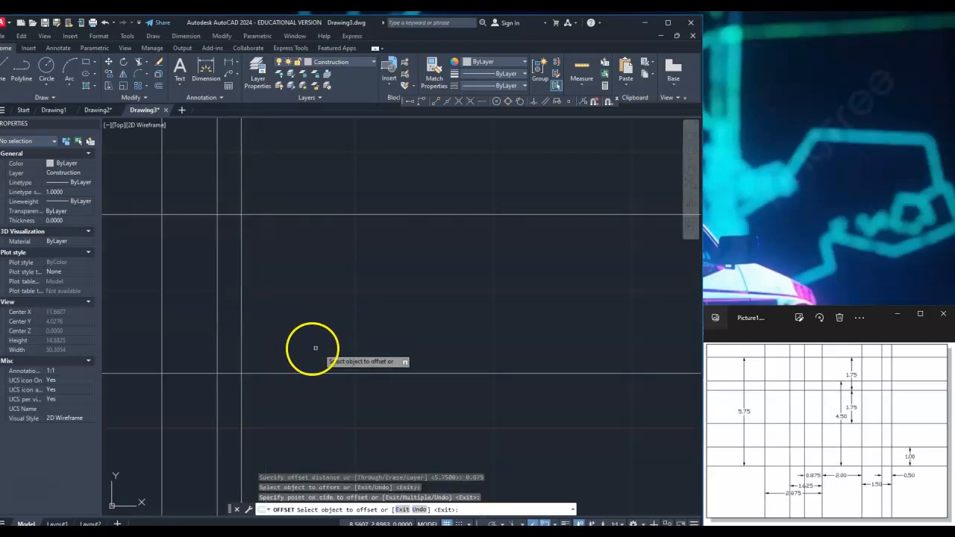
key("Return")
- Offset the rightmost vertical construction line 1.625 to its left
key("Return")
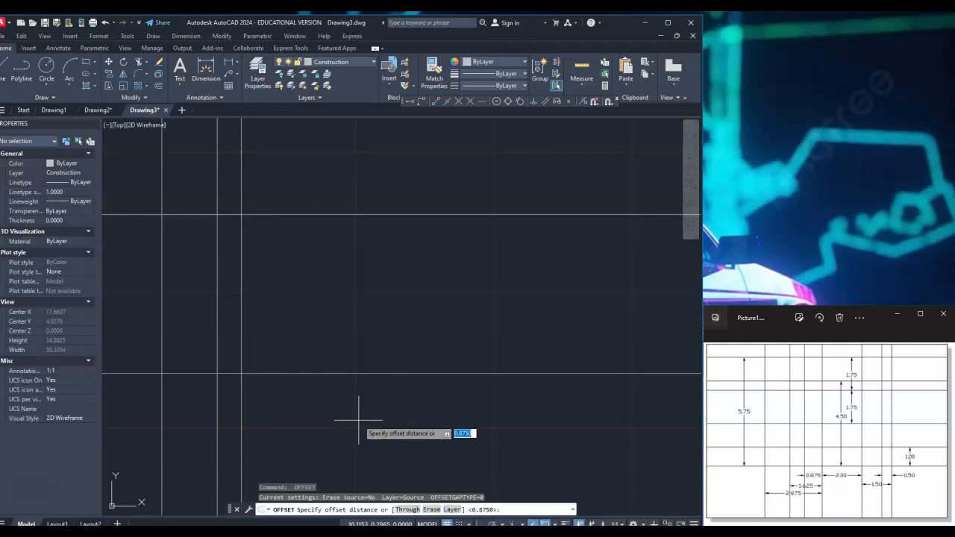
type("1.625")
key("Return")
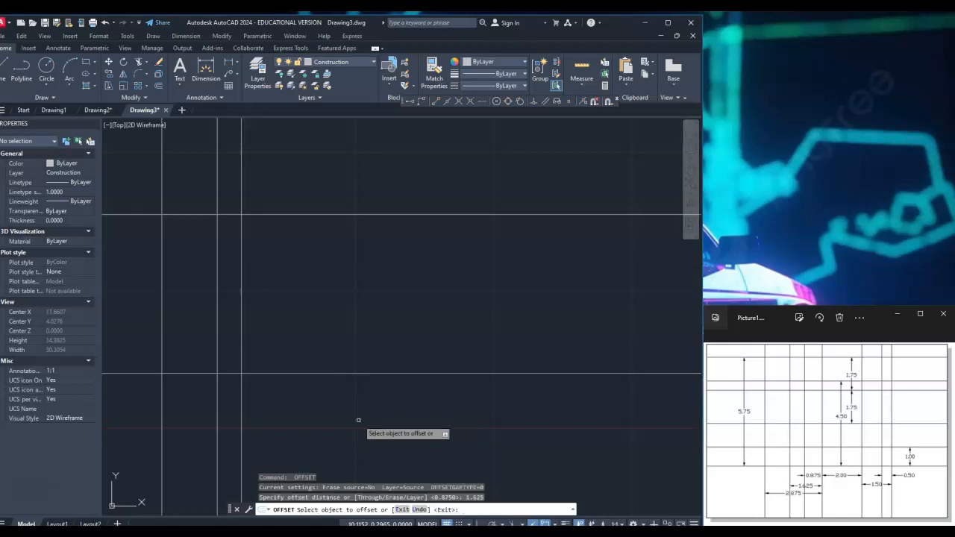
left_click(241, 340)
left_click(203, 340)
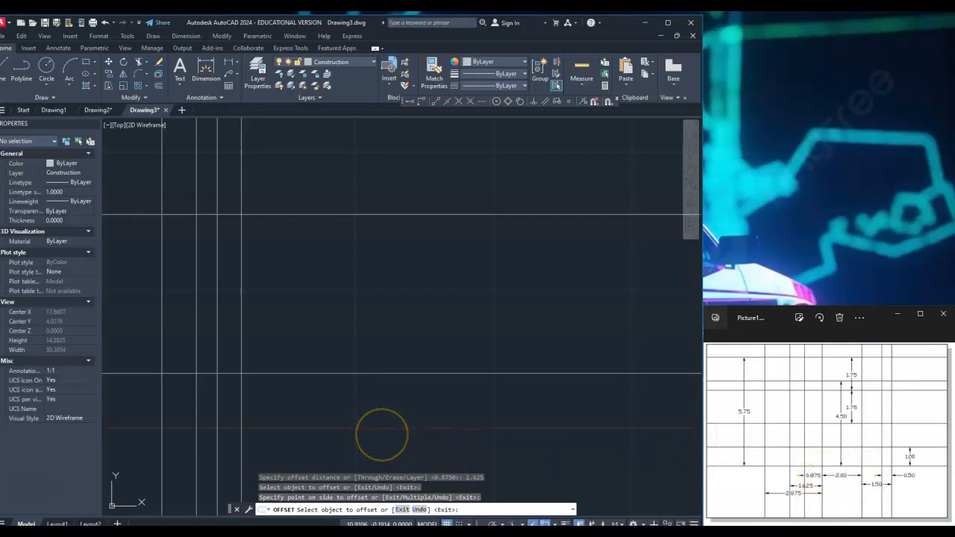
key("Return")
- Offset the rightmost vertical construction line 2 to its right
key("Return")
type("2")
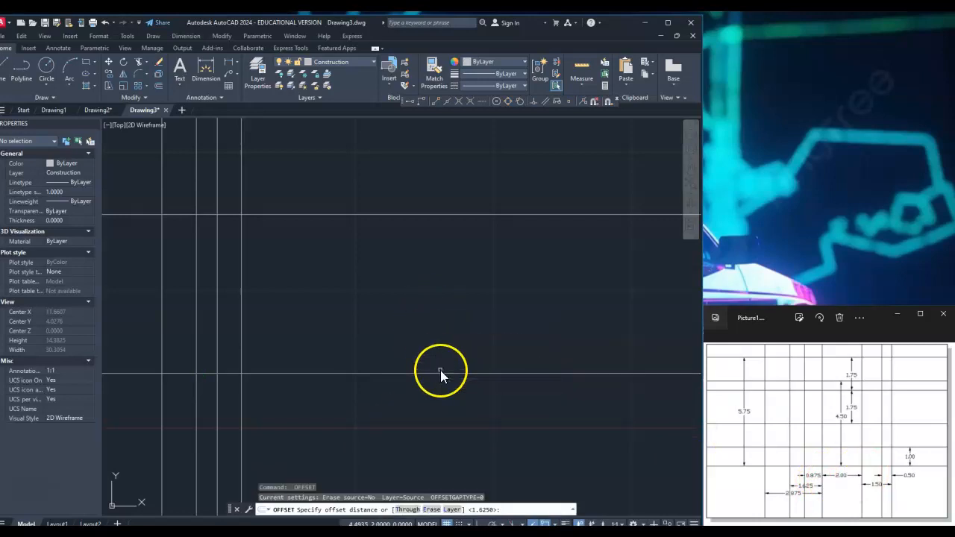
key("Return")
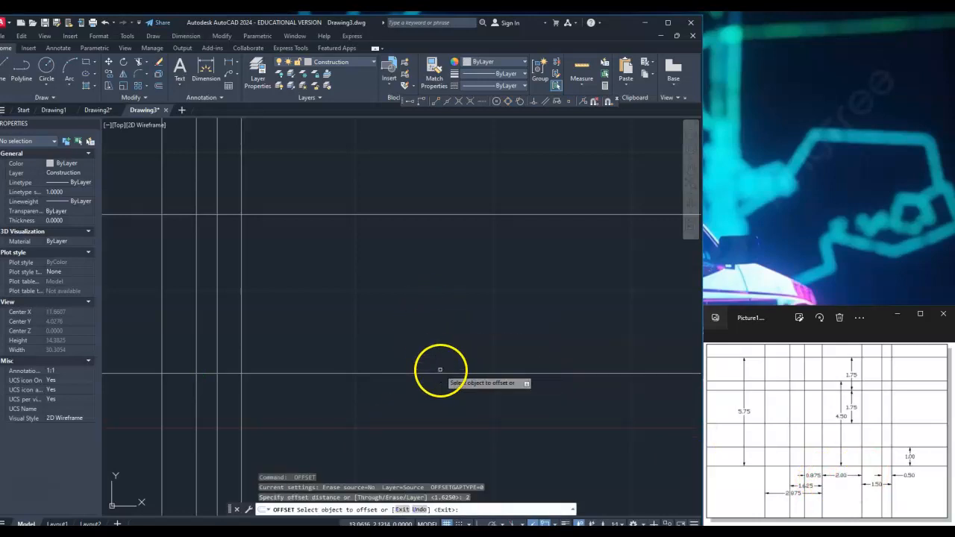
left_click(241, 343)
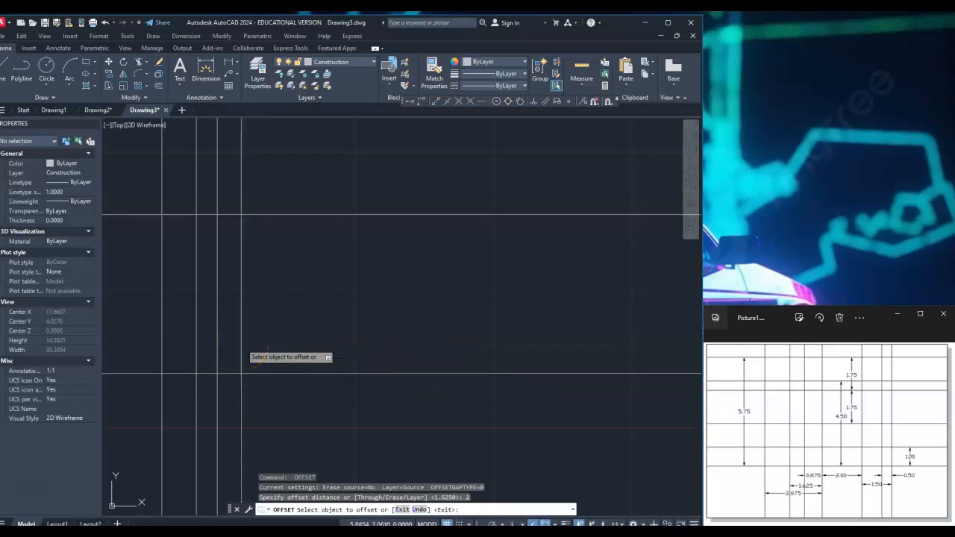
left_click(277, 336)
left_click(426, 436)
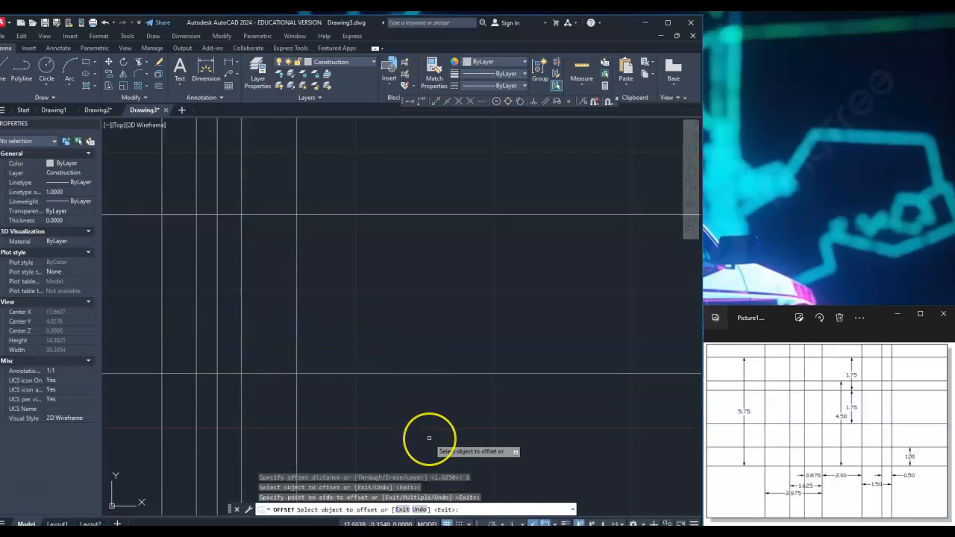
key("Return")
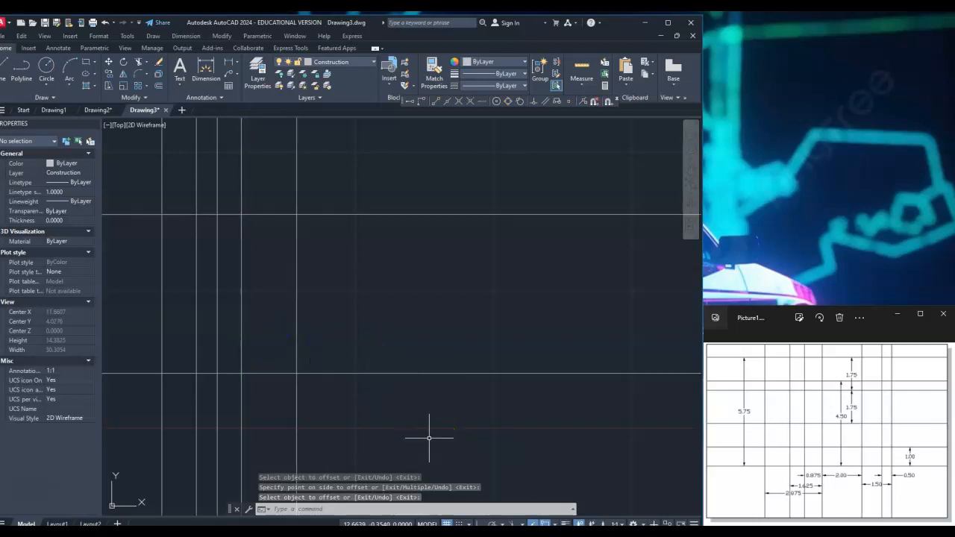
- Offset the newest, rightmost vertical construction line another 1.5 to its right
key("Return")
type("1.5")
key("Return")
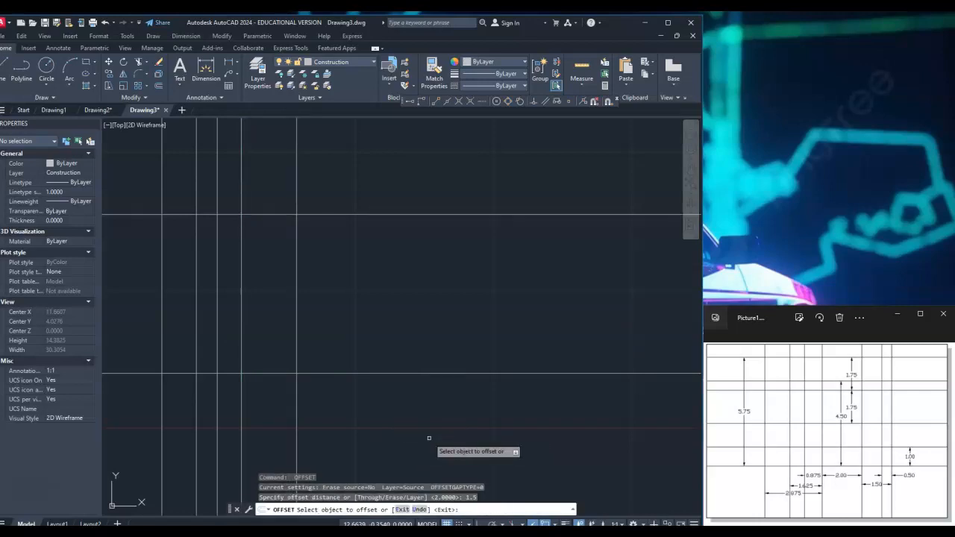
left_click(297, 305)
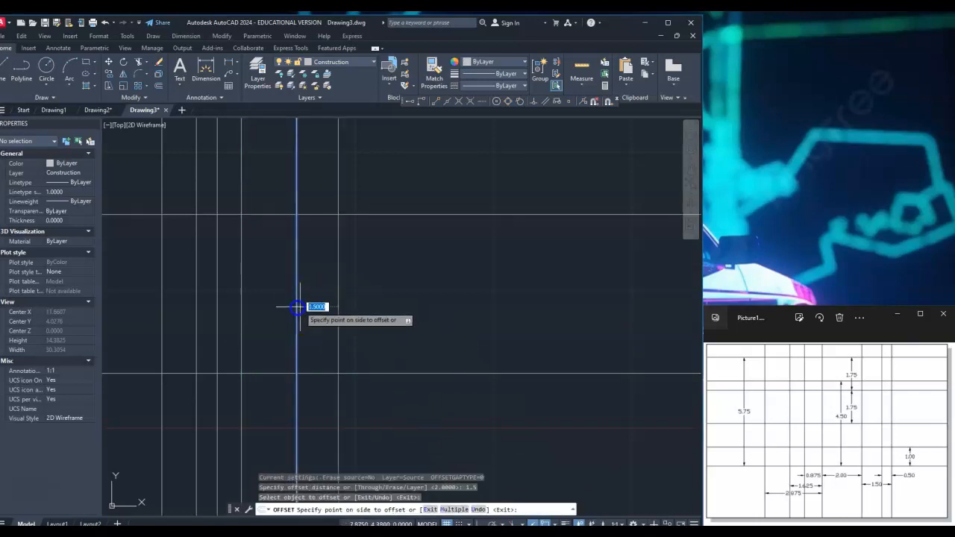
left_click(326, 303)
key("Return")
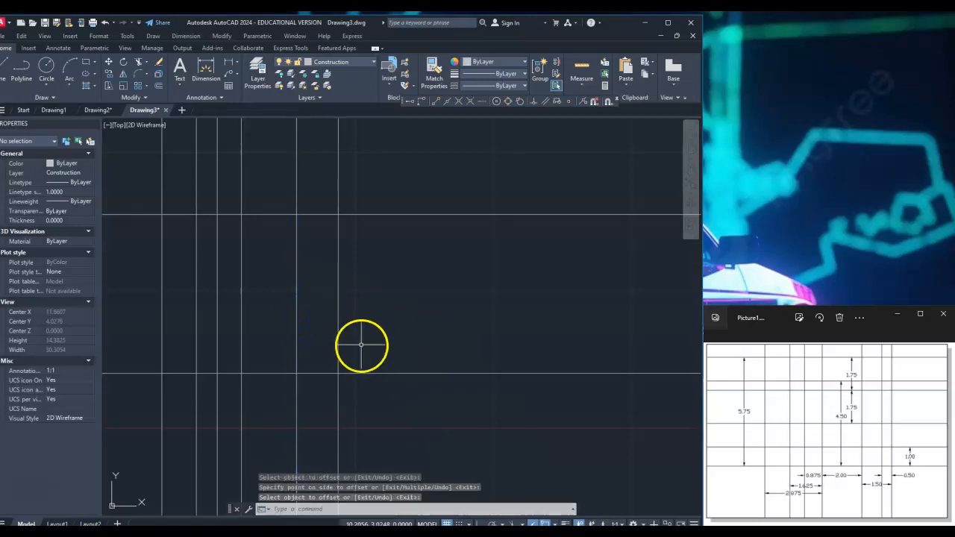
- Offset the rightmost vertical construction line 0.5 to its left
key("Return")
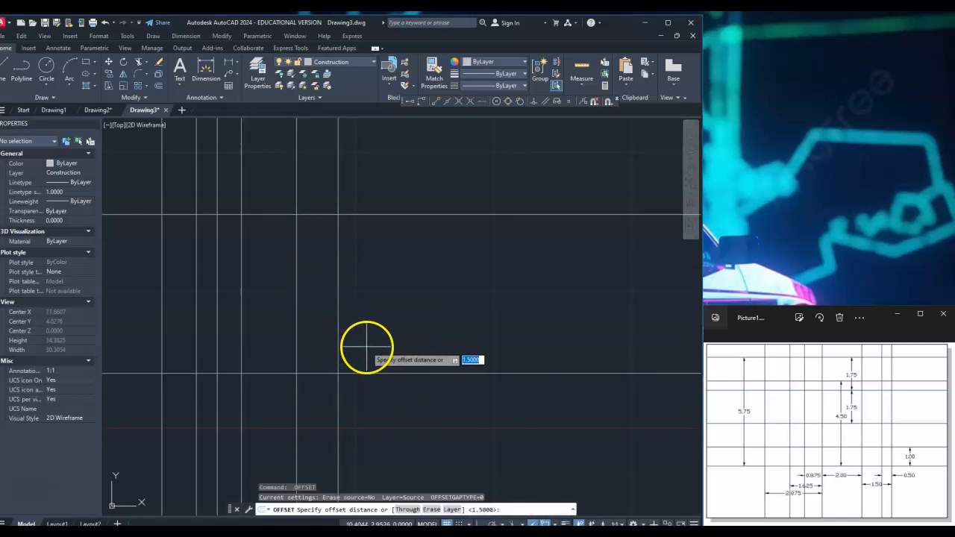
key("Return")
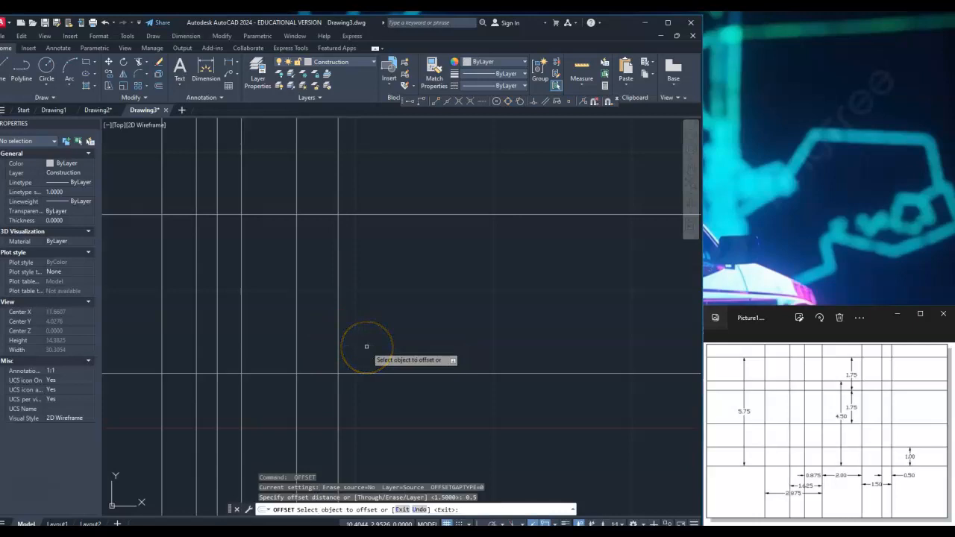
left_click(338, 355)
left_click(318, 364)
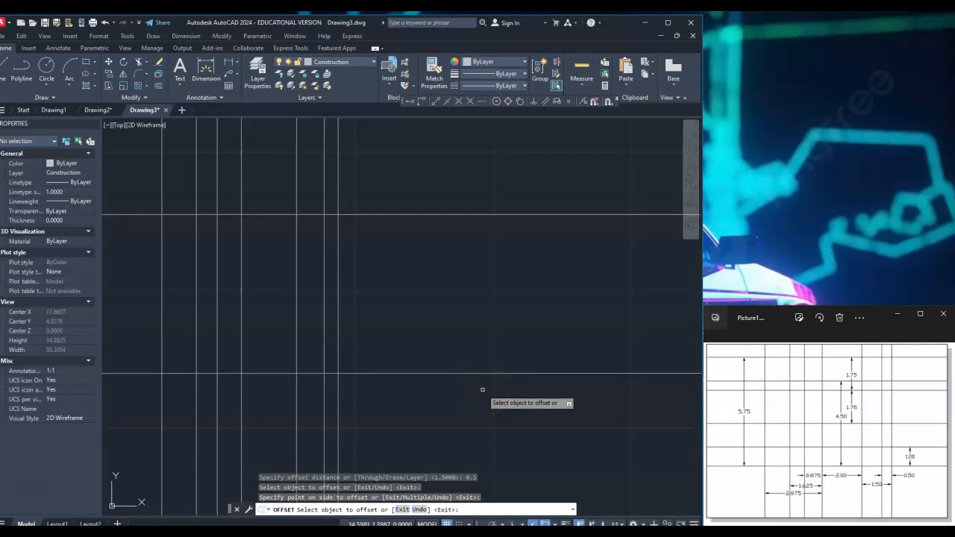
key("Return")
- Offset the bottom horizontal construction line 1 upward
key("Return")
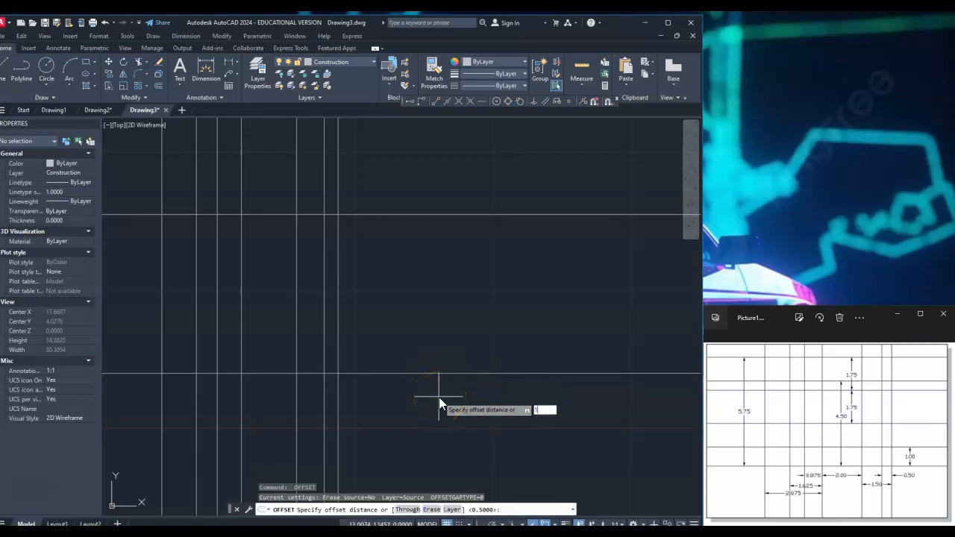
key("Return")
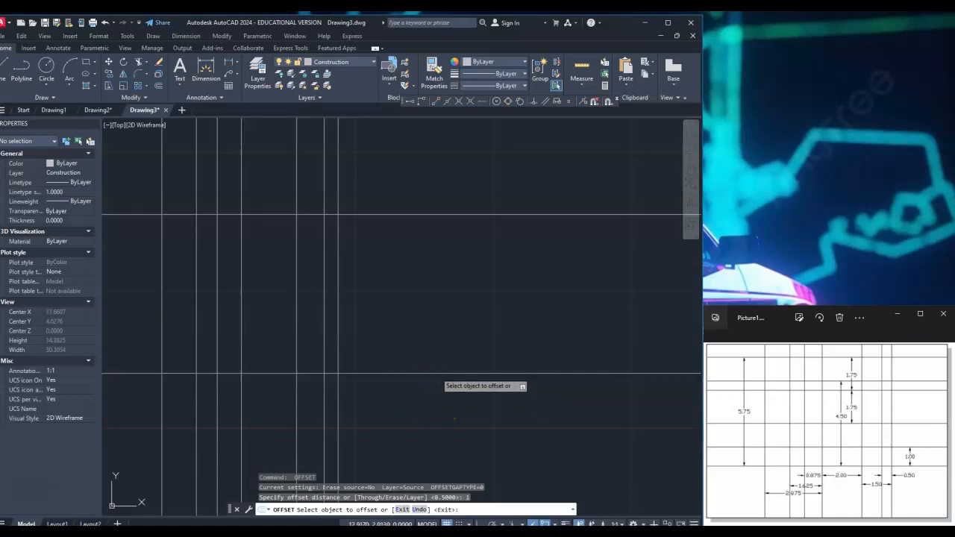
left_click(446, 373)
left_click(439, 353)
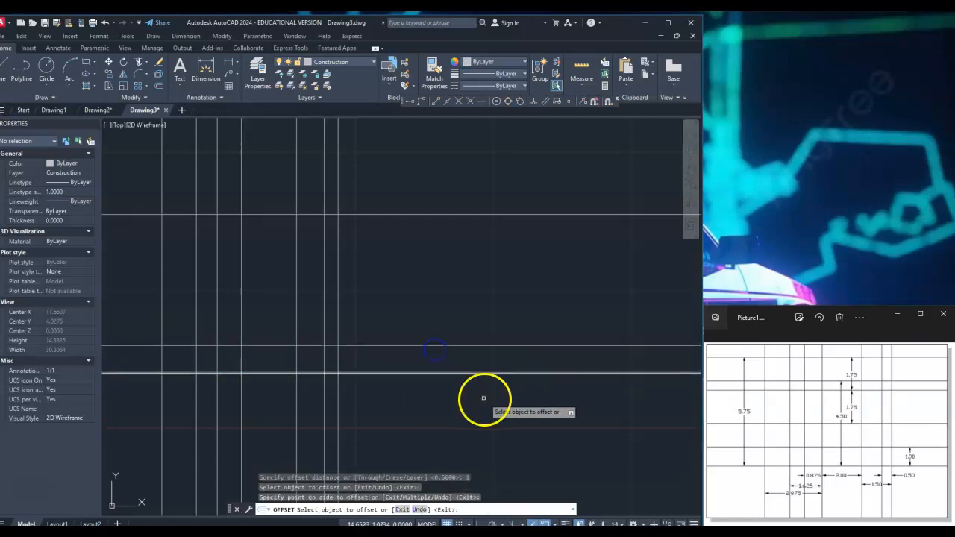
right_click(516, 427)
- Offset the bottom horizontal construction line 4.5 upward
right_click(516, 427)
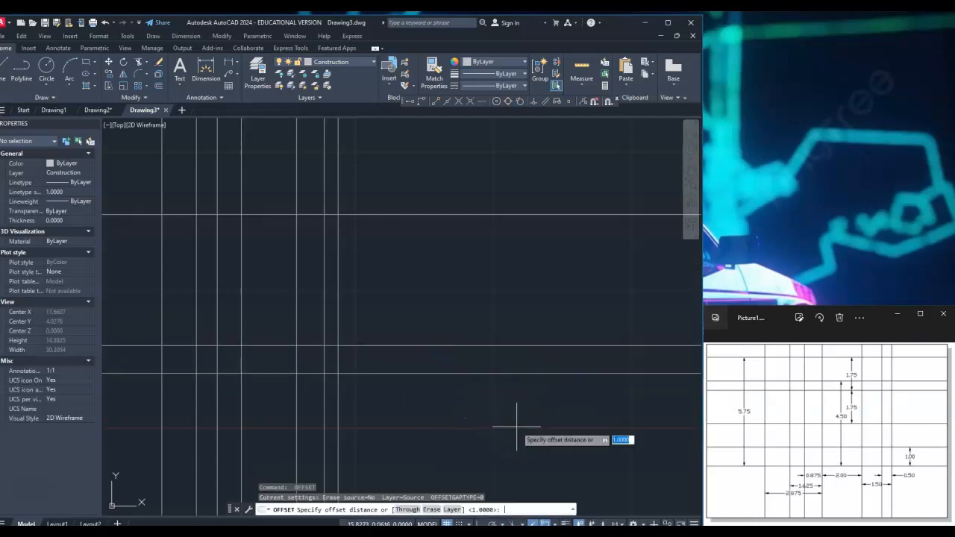
key("Return")
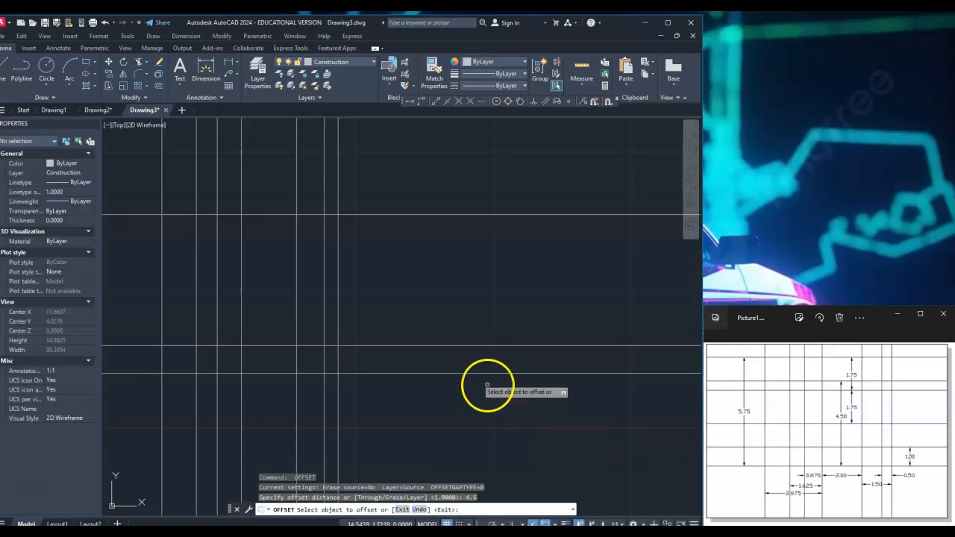
left_click(455, 374)
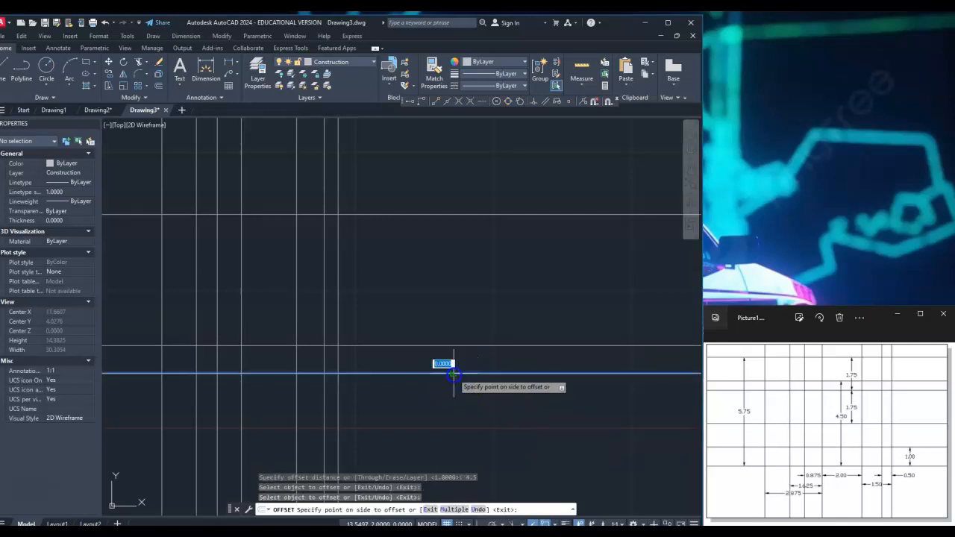
left_click(451, 330)
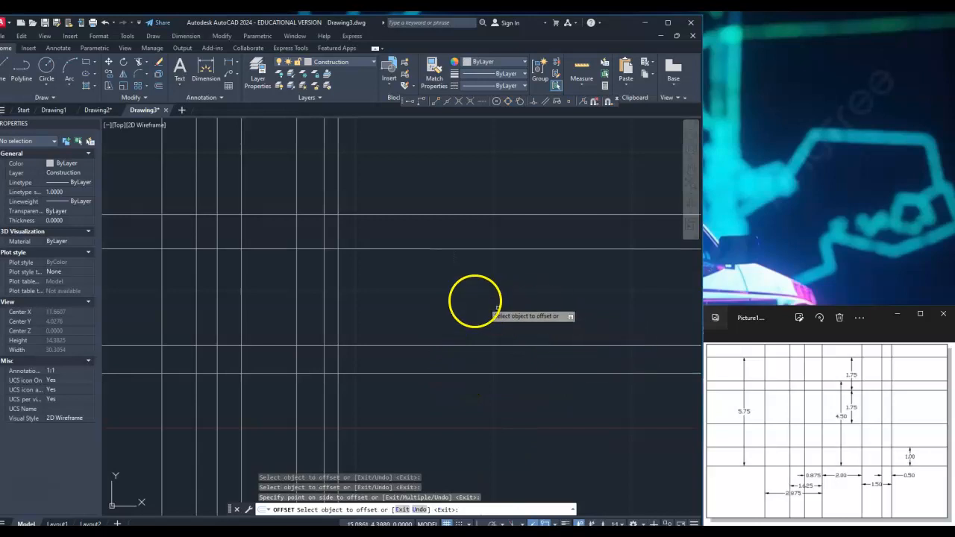
key("Return")
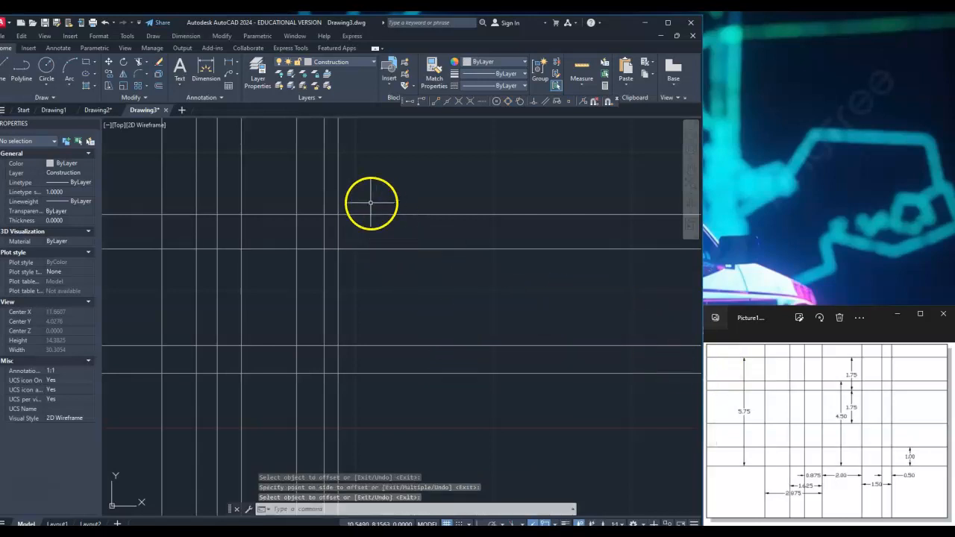
- Offset the top horizontal construction line 1.75 downward, and offset that new line another 1.75 downward
key("Return")
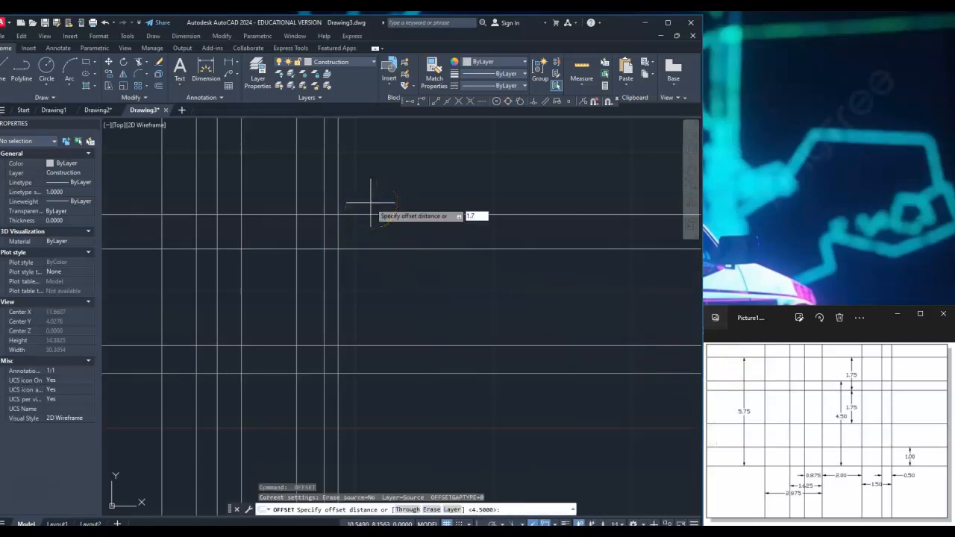
type("1.75")
key("Return")
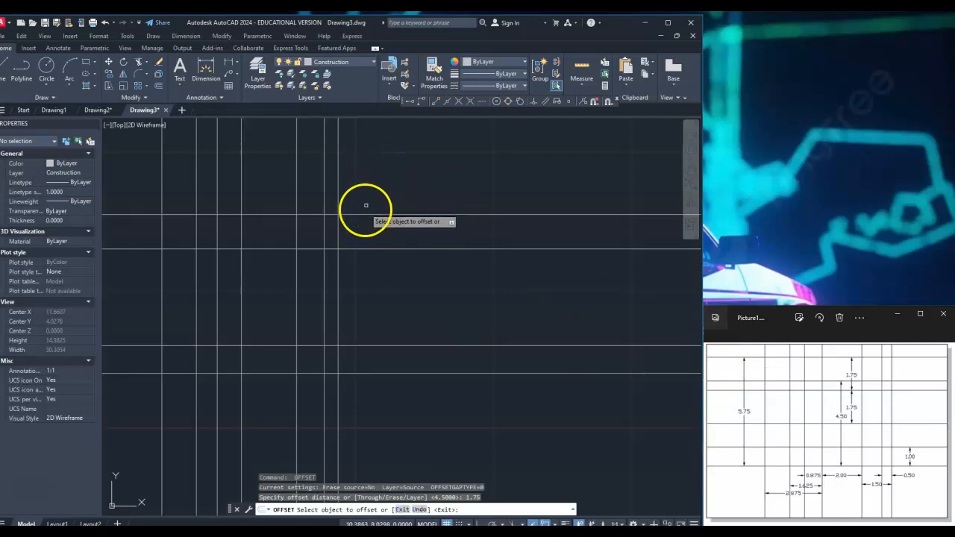
left_click(365, 214)
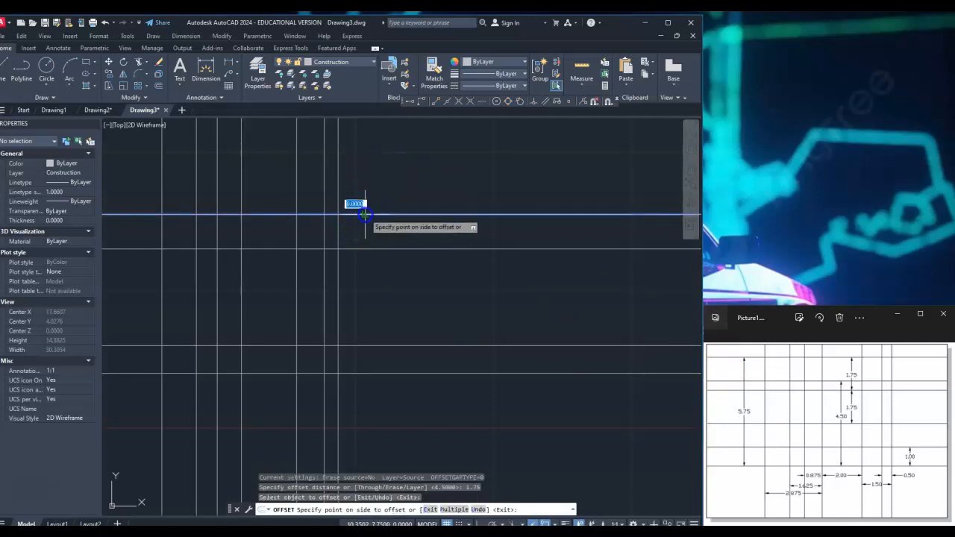
left_click(374, 284)
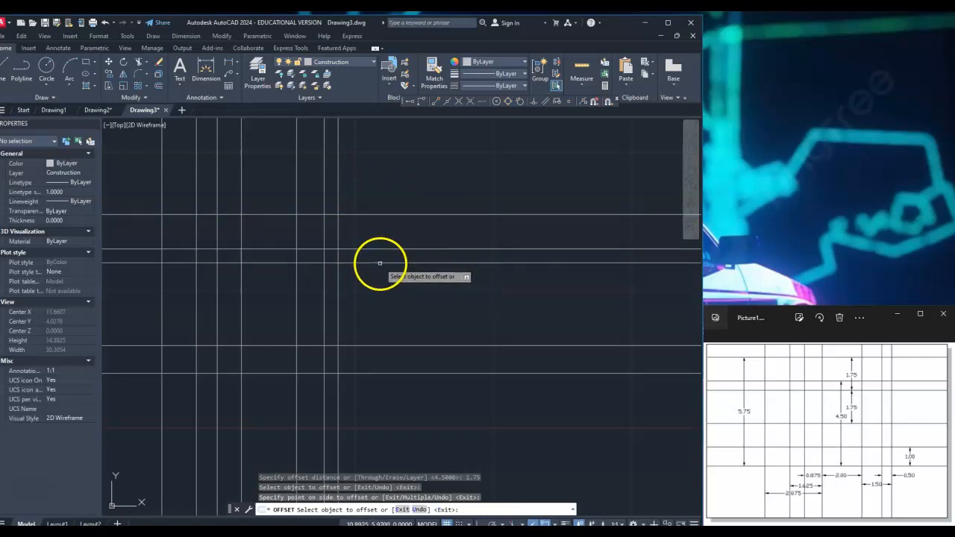
left_click(379, 263)
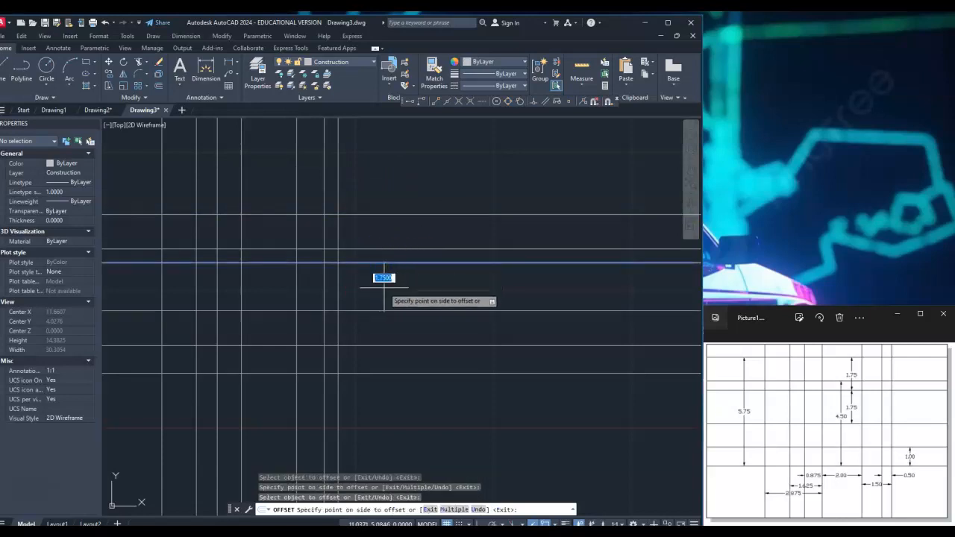
left_click(384, 287)
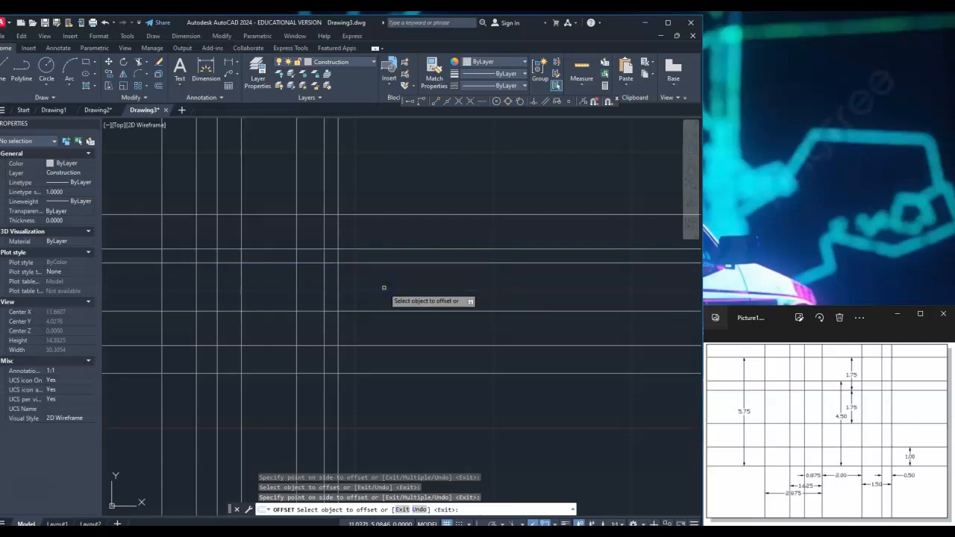
- Make ObjectLines the current layer
middle_click_drag(384, 287, 596, 284)
scroll(457, 287, "up", 2)
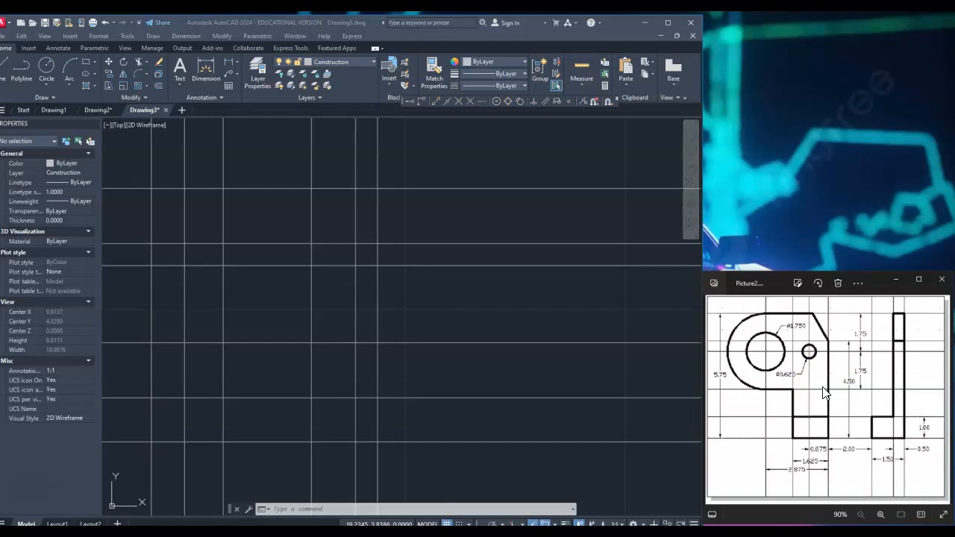
left_click(368, 58)
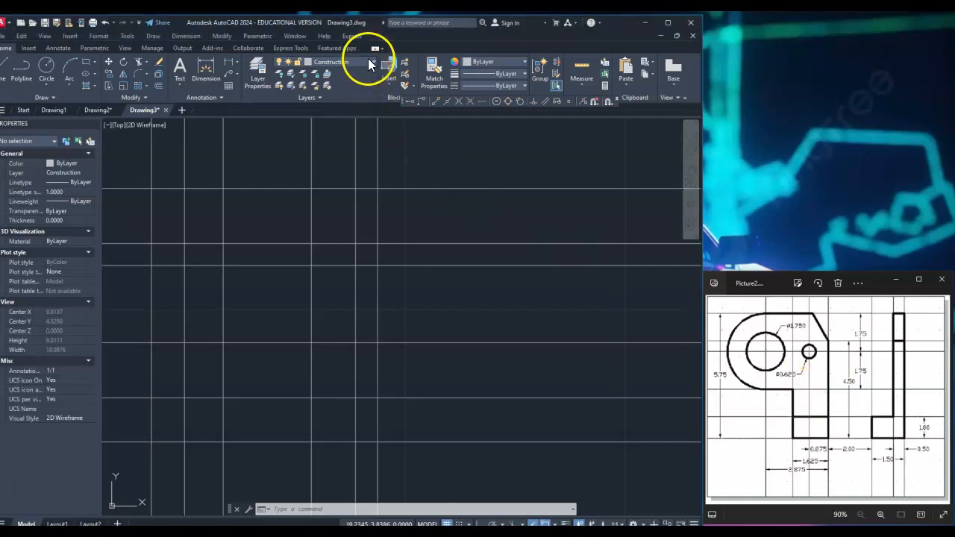
left_click(373, 60)
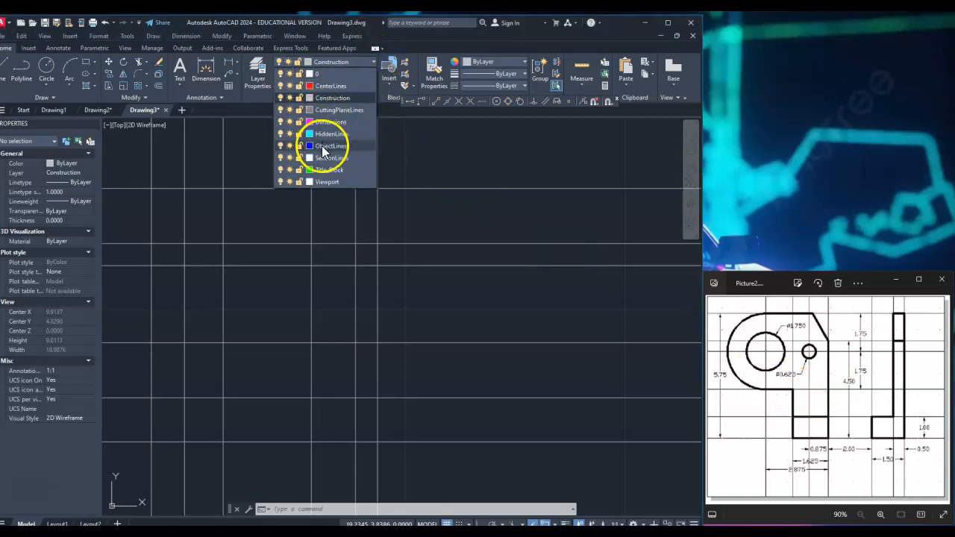
left_click(321, 145)
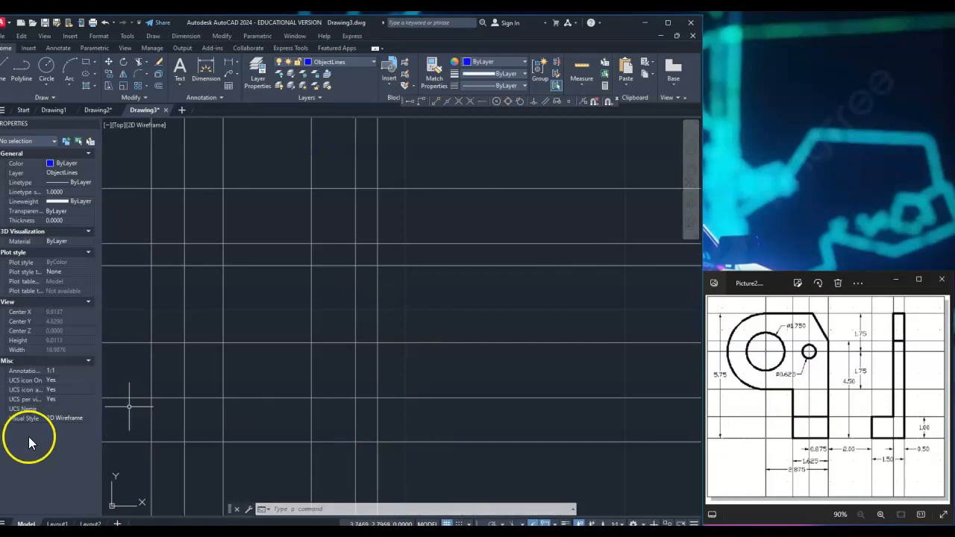
left_click(11, 74)
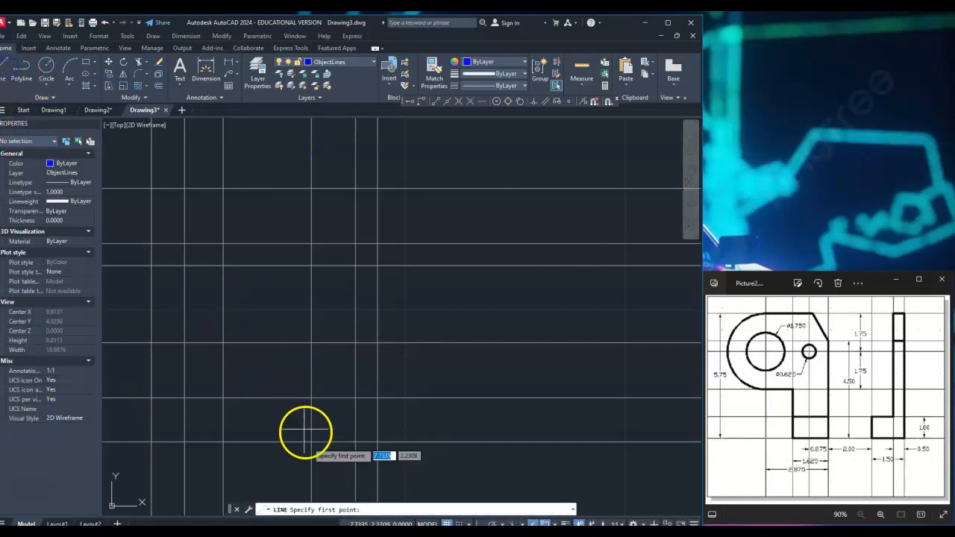
mouse_move(377, 443)
middle_mouse_down()
mouse_move(473, 390)
mouse_move(473, 356)
mouse_move(476, 406)
middle_mouse_up()
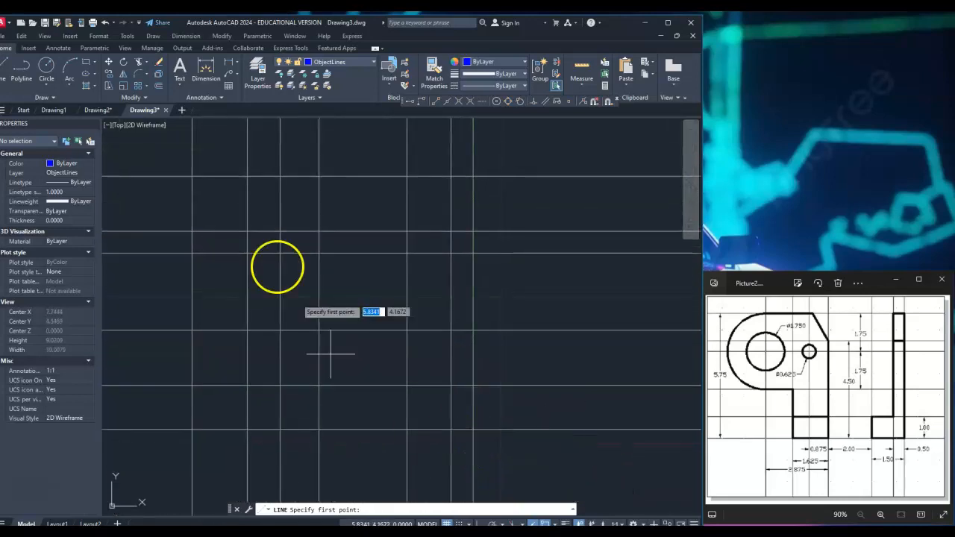
left_click(38, 100)
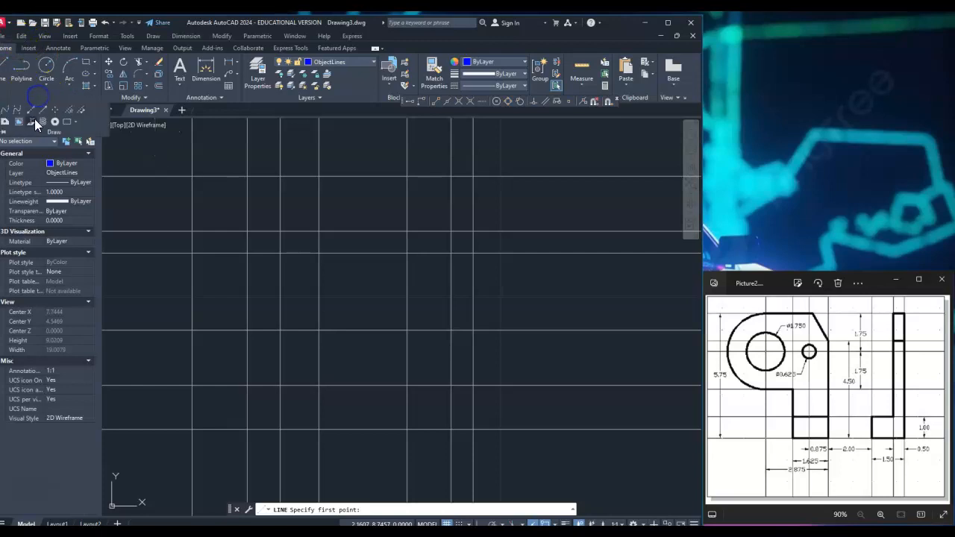
- Draw the closed L-shaped side view outline with lines on the construction grid, 5.75 tall and 1.50 wide, with a 0.50 upright and 1.00 foot
mouse_move(180, 24)
left_mouse_down()
mouse_move(204, 24)
mouse_move(193, 24)
left_mouse_up()
left_click(9, 66)
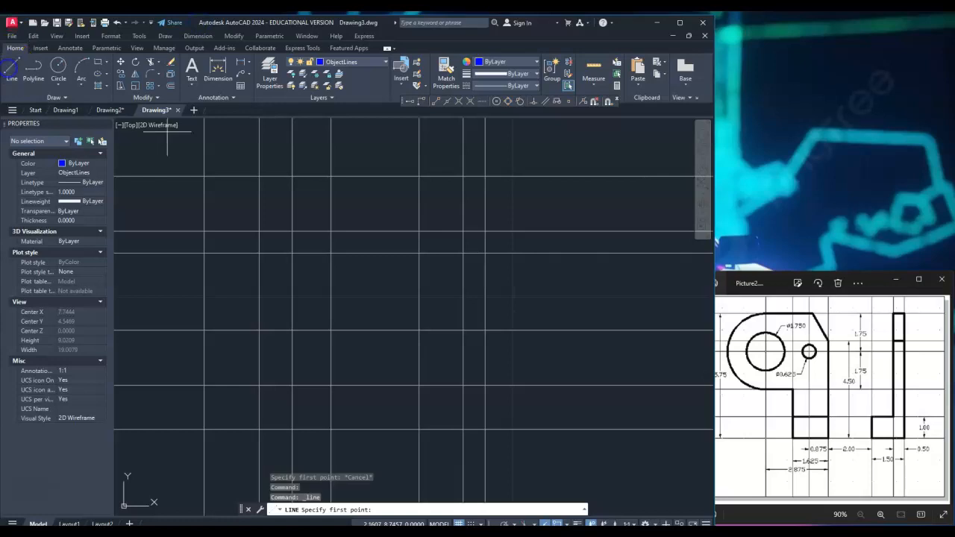
left_click(484, 431)
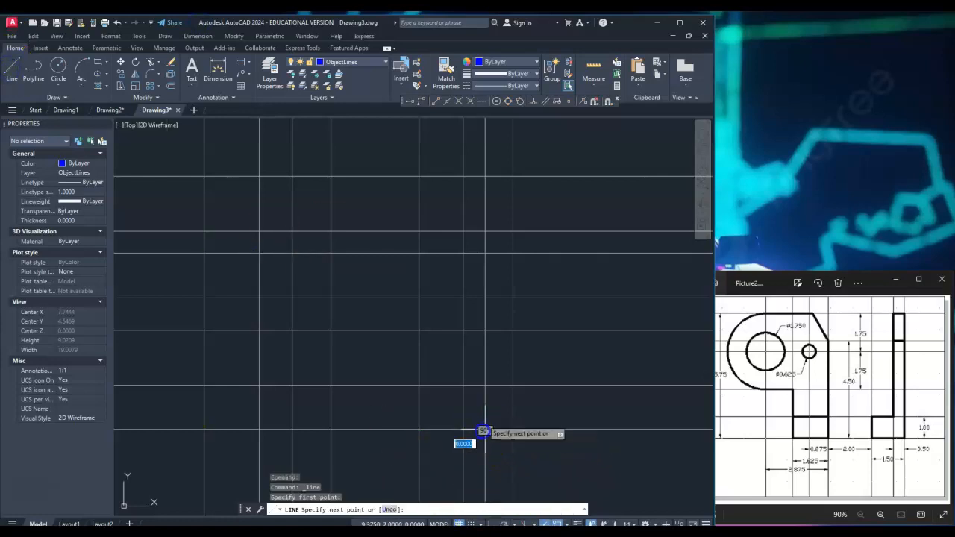
left_click(483, 177)
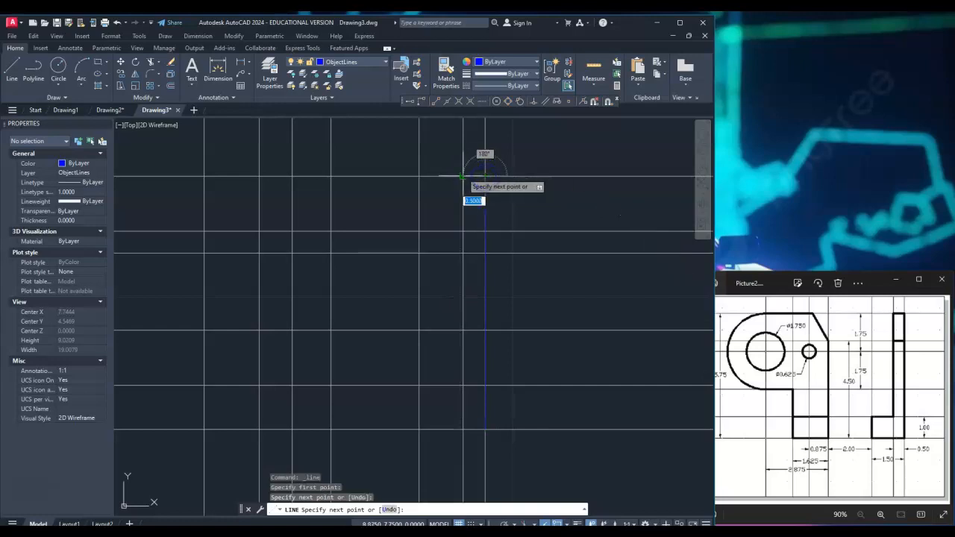
left_click(462, 177)
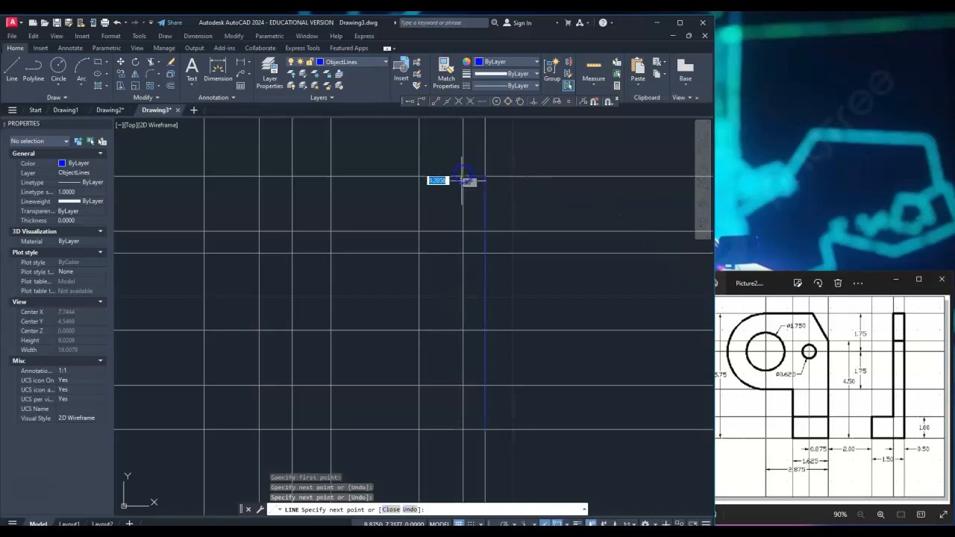
left_click(462, 385)
left_click(419, 385)
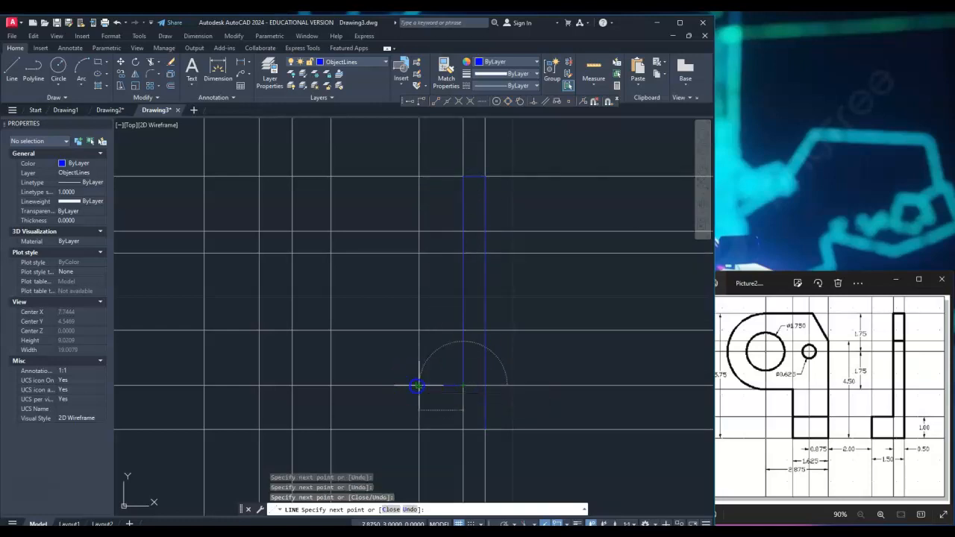
left_click(420, 431)
left_click(482, 429)
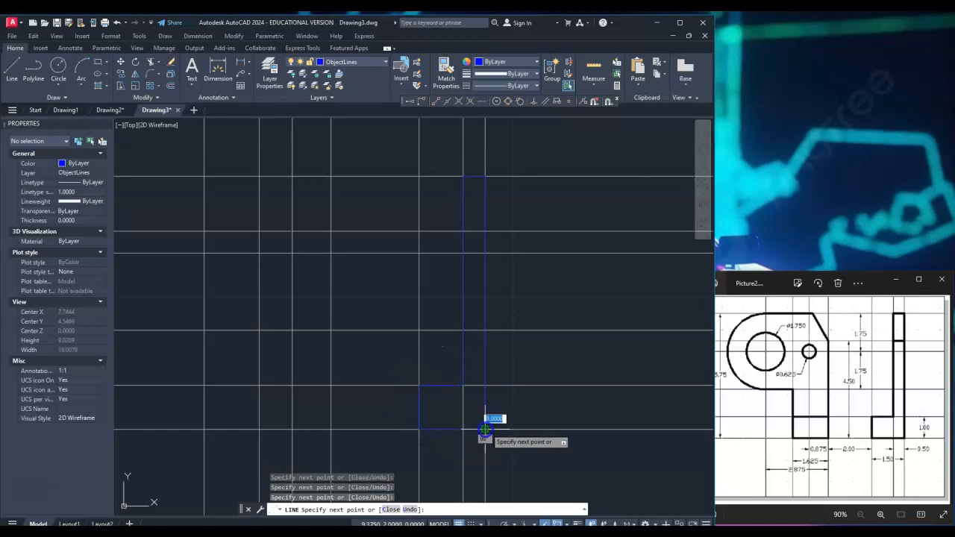
key("Return")
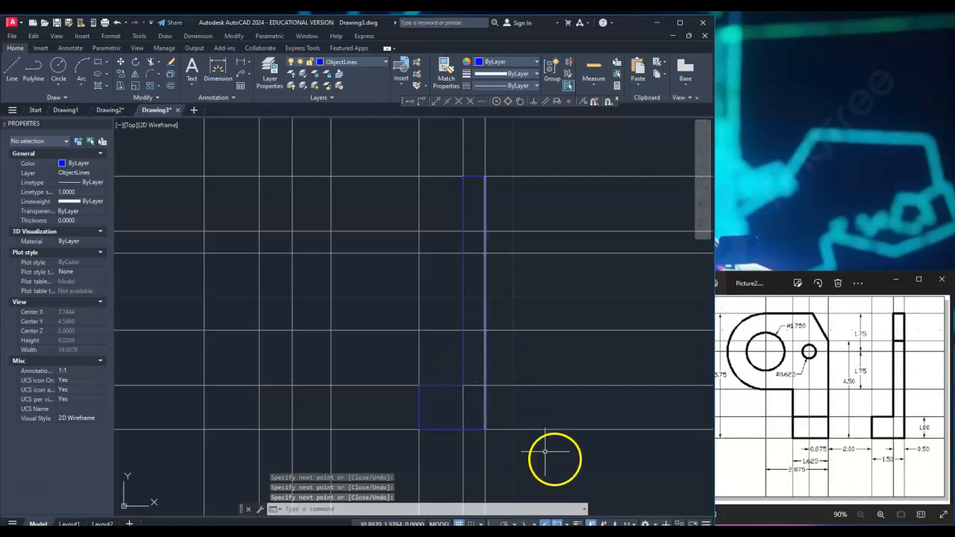
- Turn on lineweight display and draw a horizontal line across the side view's upright along the 4.50 height construction line
left_click(577, 523)
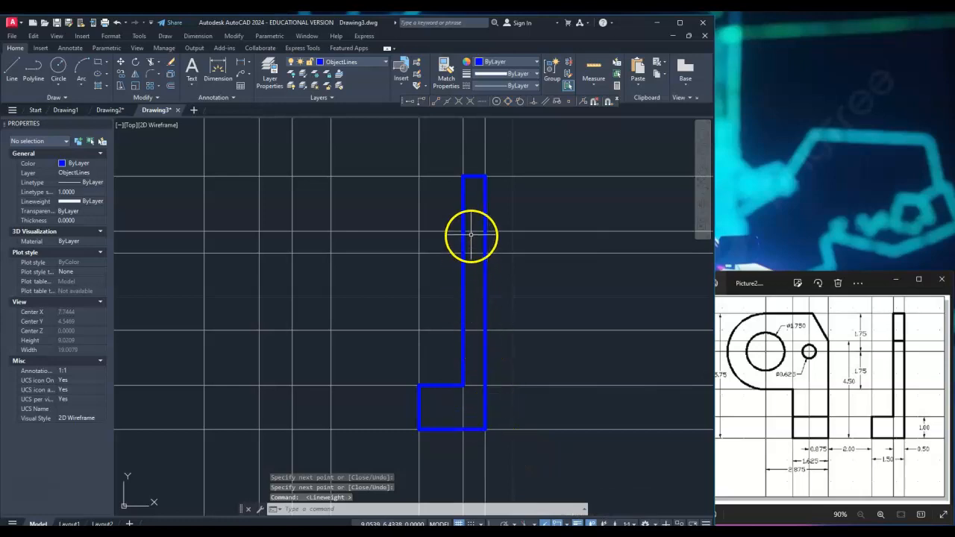
type("l")
key("Return")
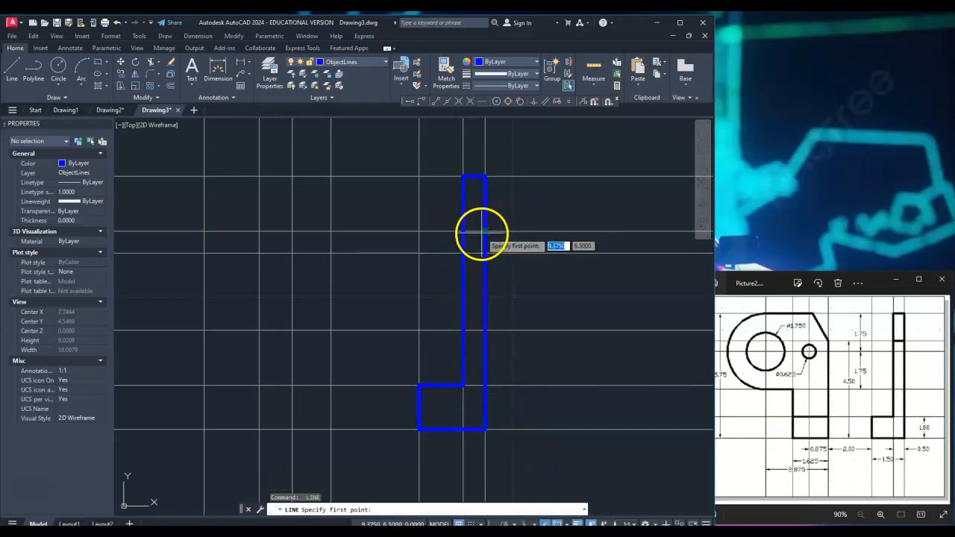
left_click(485, 231)
left_click(462, 230)
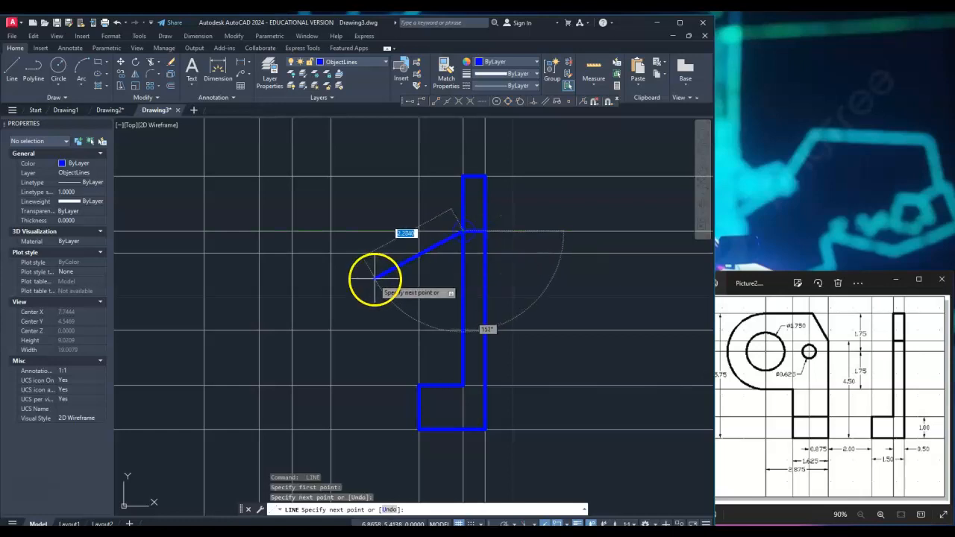
key("Return")
- Draw connected lines for the front view's 1.625 wide bottom edge, the left side of its leg, and the lower horizontal edge ending at the large-hole centre line
key("Return")
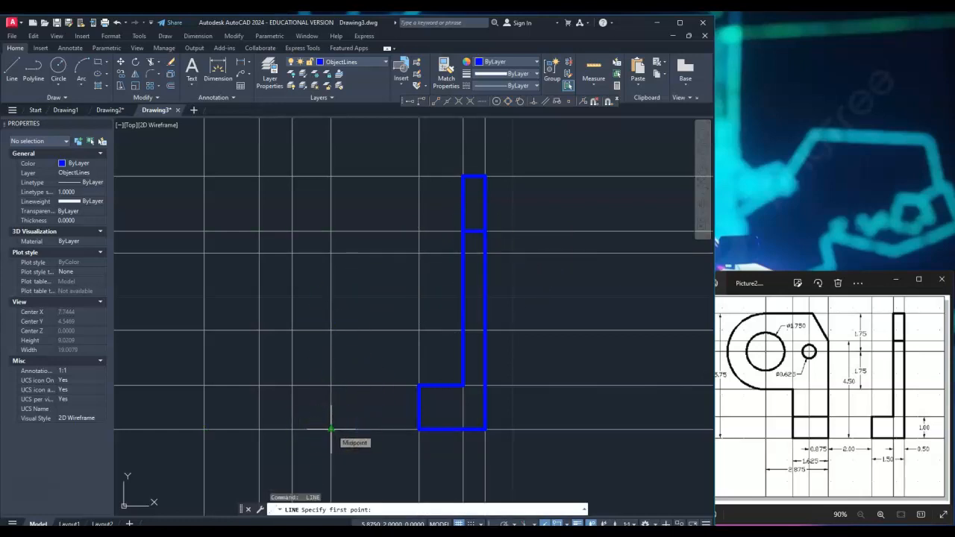
left_click(332, 430)
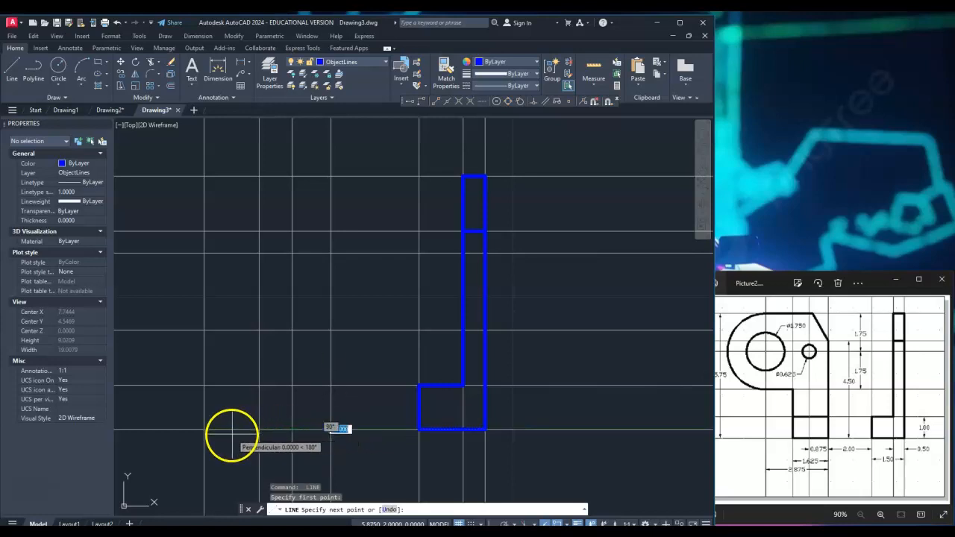
left_click(259, 429)
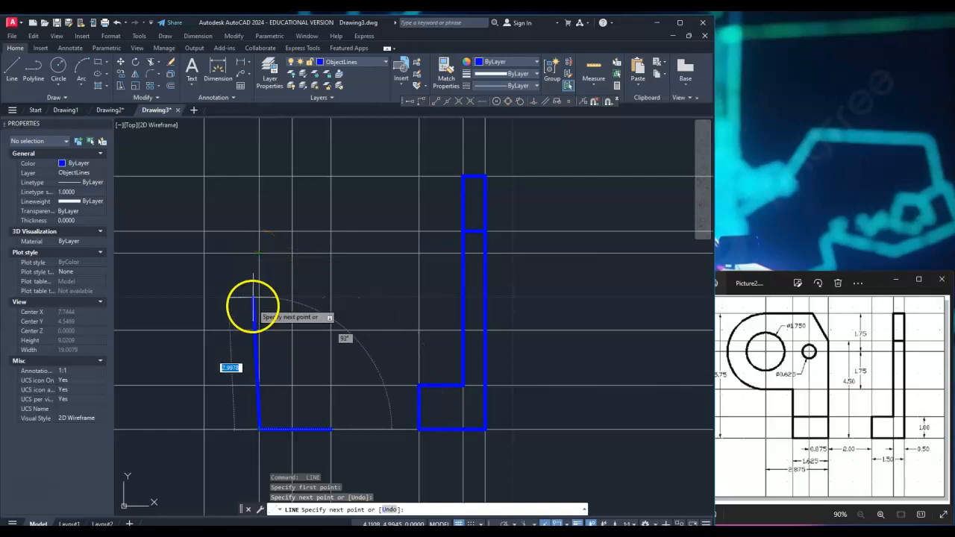
left_click(259, 328)
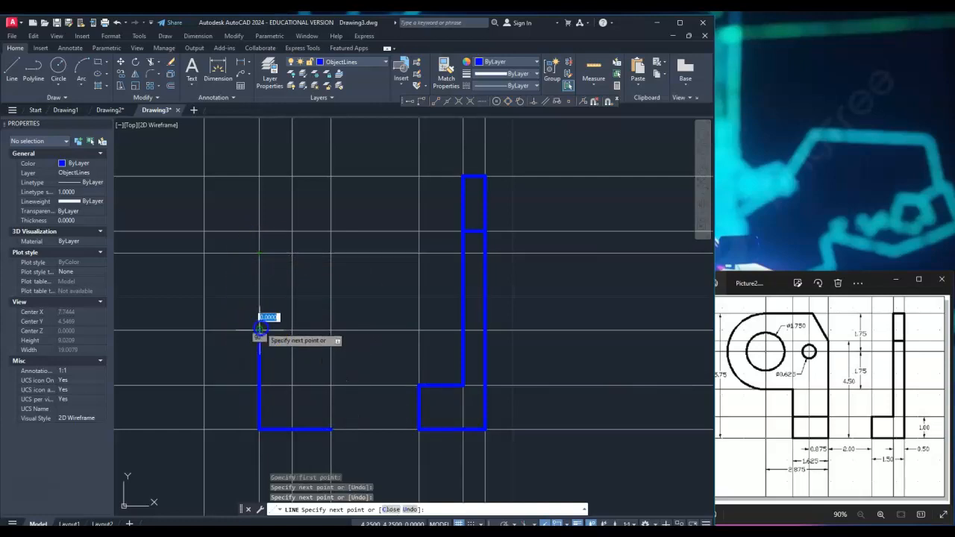
left_click(204, 330)
key("Return")
- Draw the front view's right vertical edge from the bottom corner up to the 4.50 height construction line
key("Return")
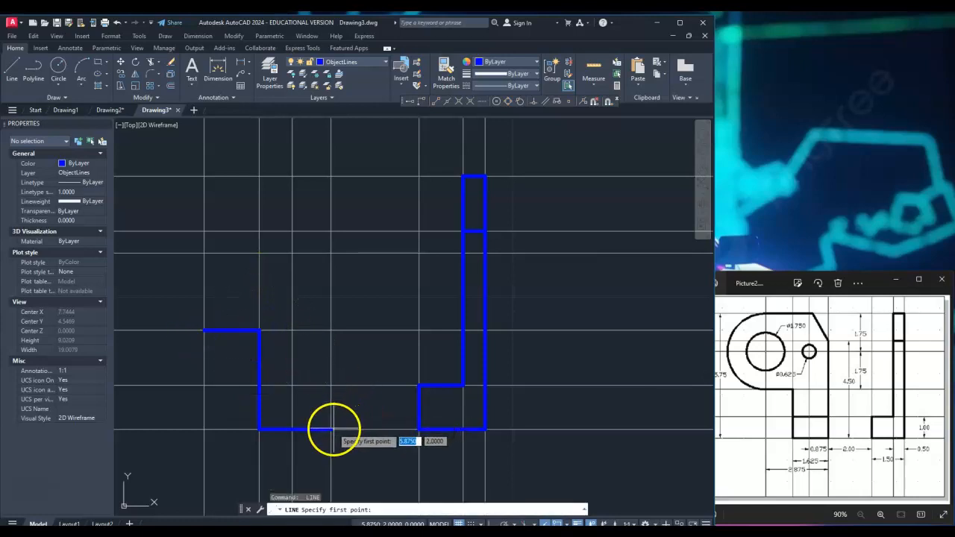
left_click(330, 429)
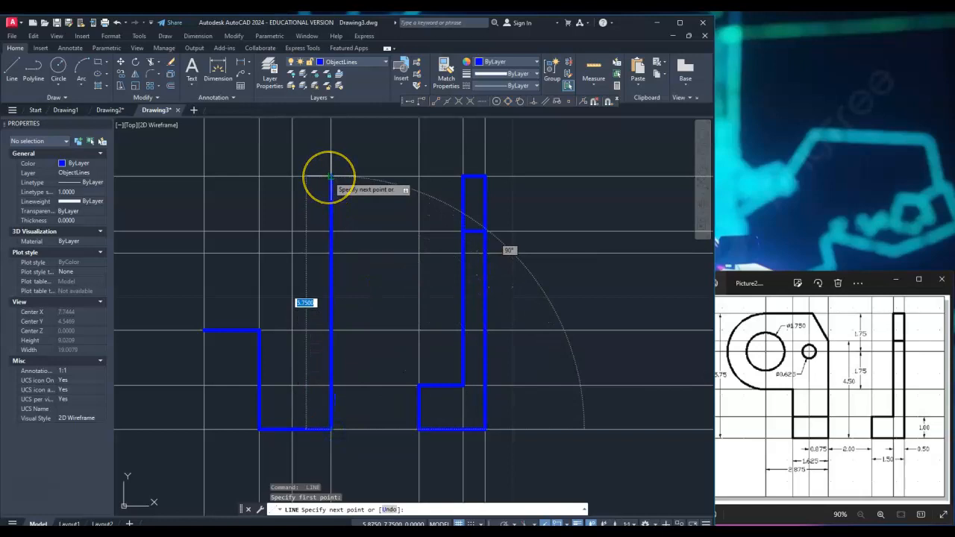
left_click(331, 231)
key("Return")
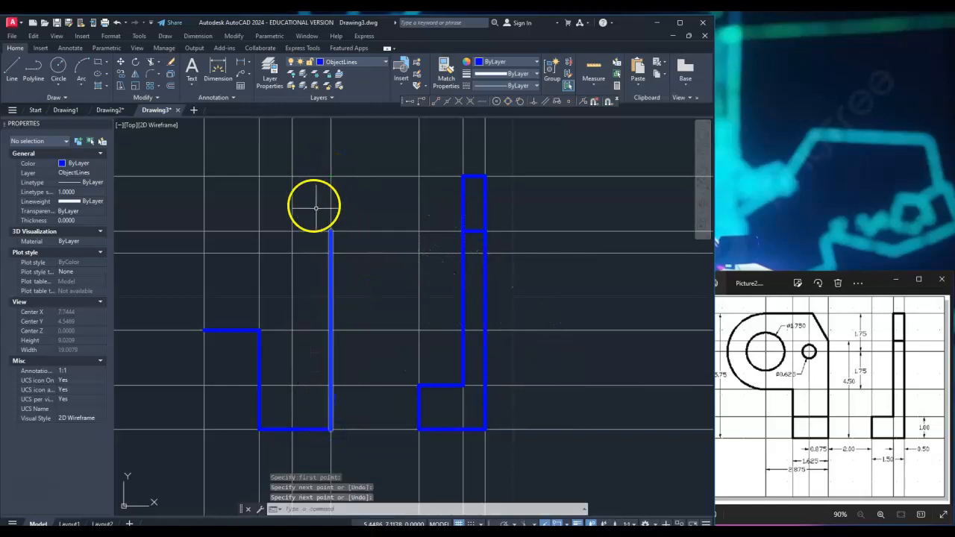
- Draw the front view's top edge along the top construction line between the small-hole and large-hole vertical centre lines
key("Return")
left_click(293, 177)
left_click(203, 177)
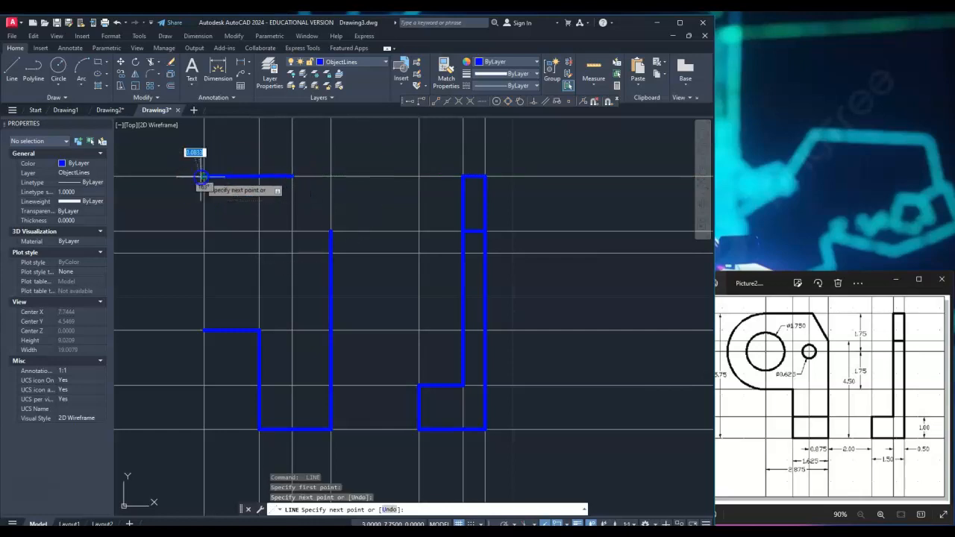
key("Return")
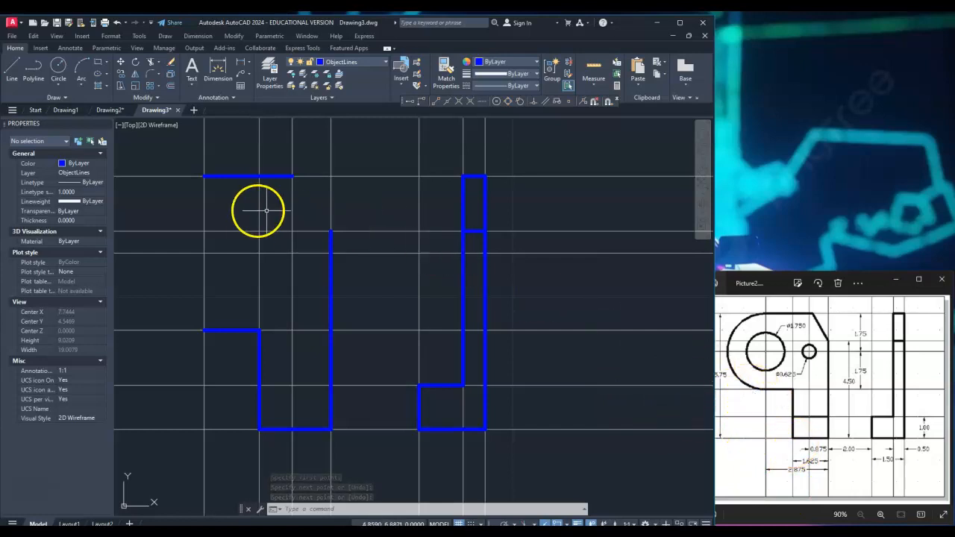
- Draw a 0.625 diameter circle at the small-hole centre, where its vertical construction line crosses the horizontal centre line
middle_click_drag(269, 278, 309, 276)
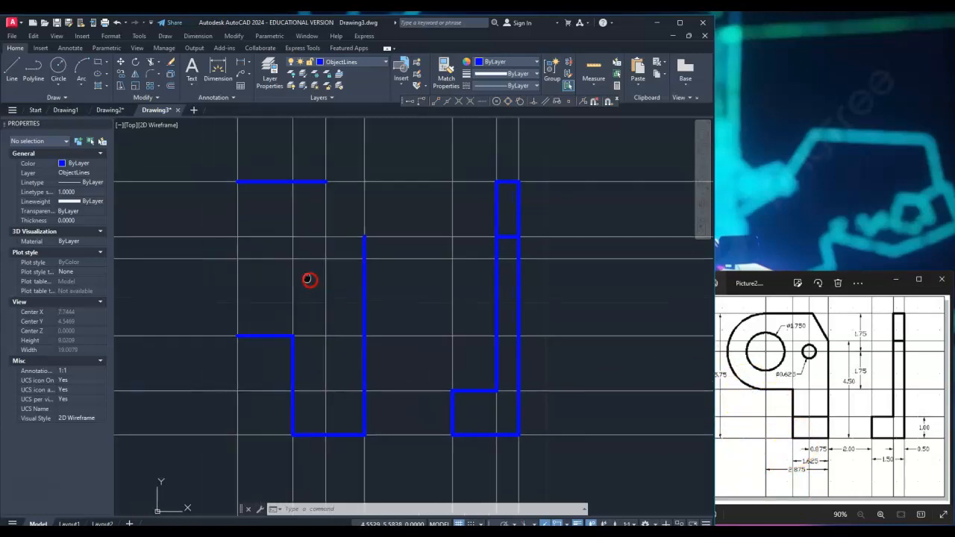
left_click(57, 65)
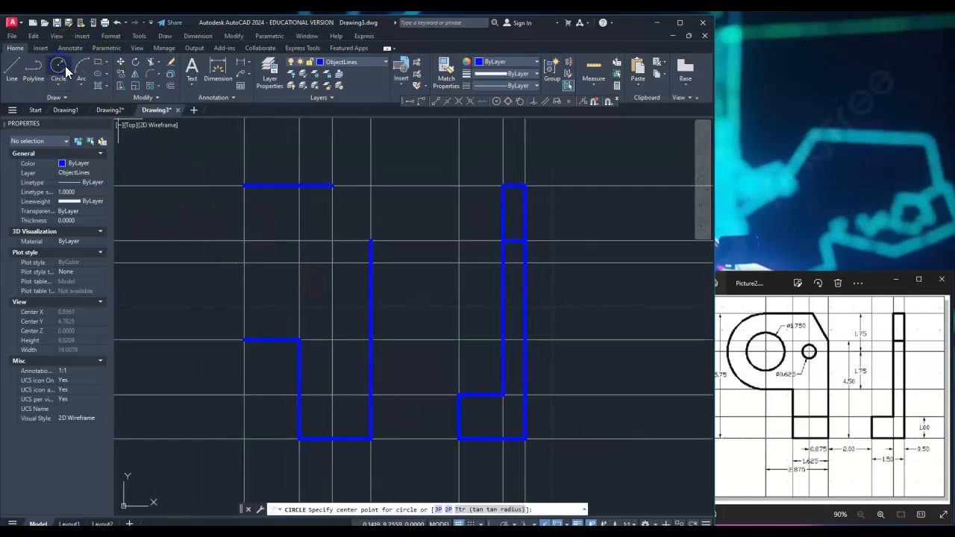
left_click(332, 263)
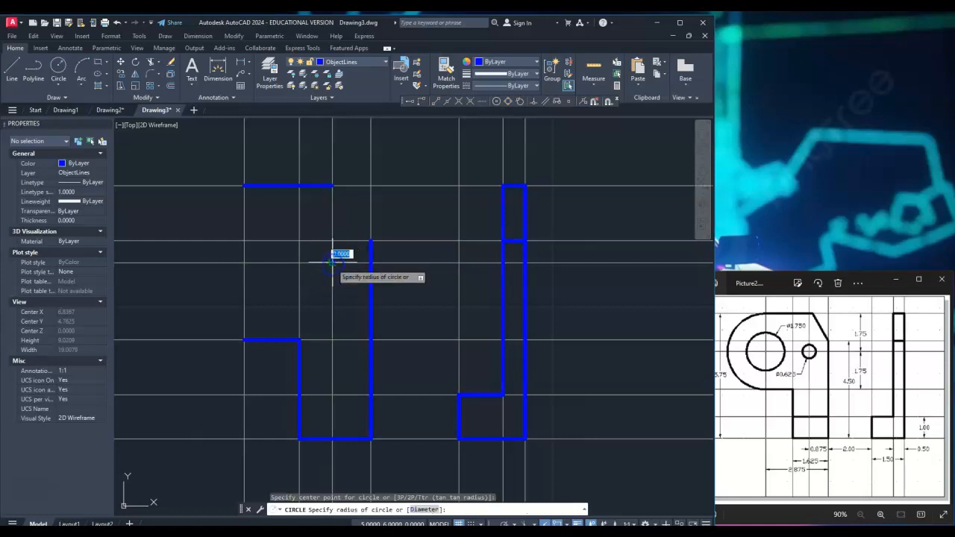
type("d")
key("Return")
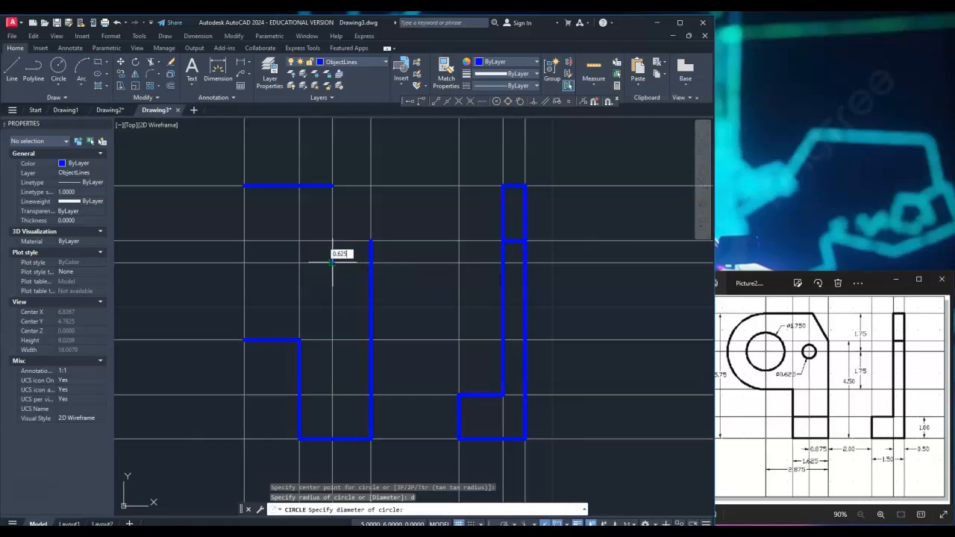
key("Return")
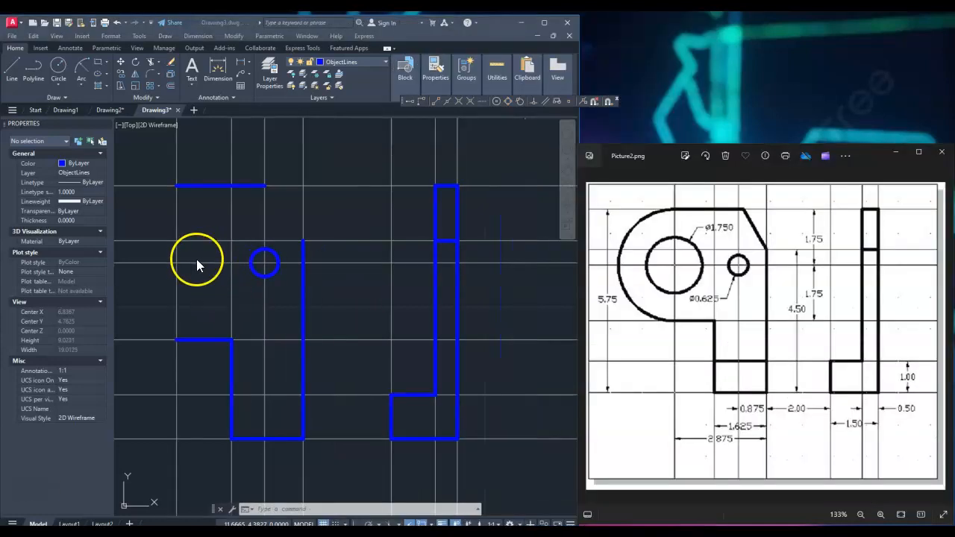
- Draw a 1.75 diameter circle at the large-hole centre on the leftmost vertical construction line
left_click(57, 68)
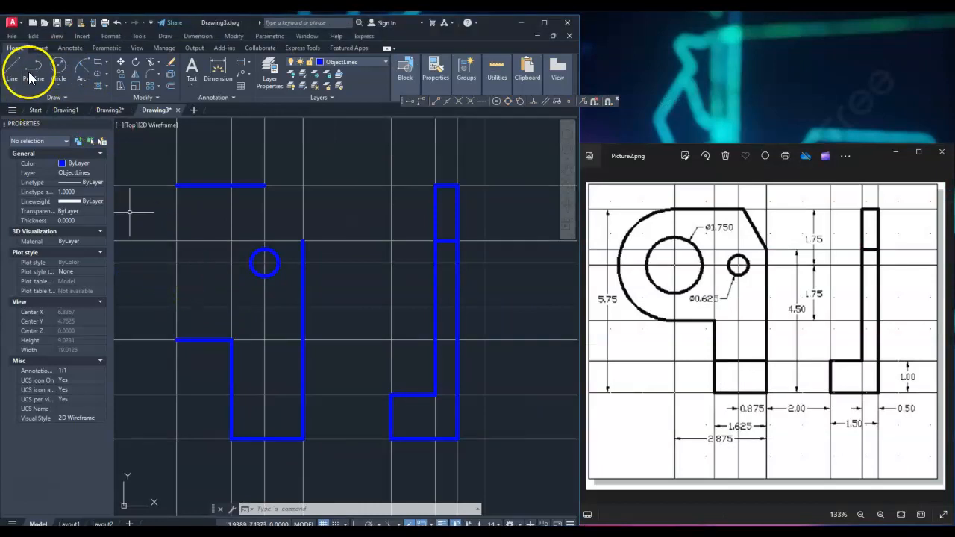
left_click(60, 72)
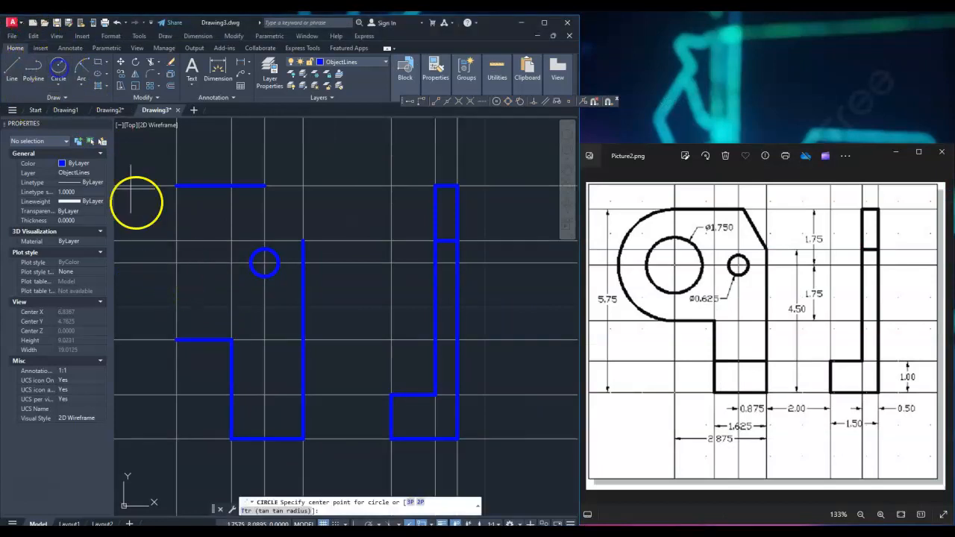
left_click(176, 262)
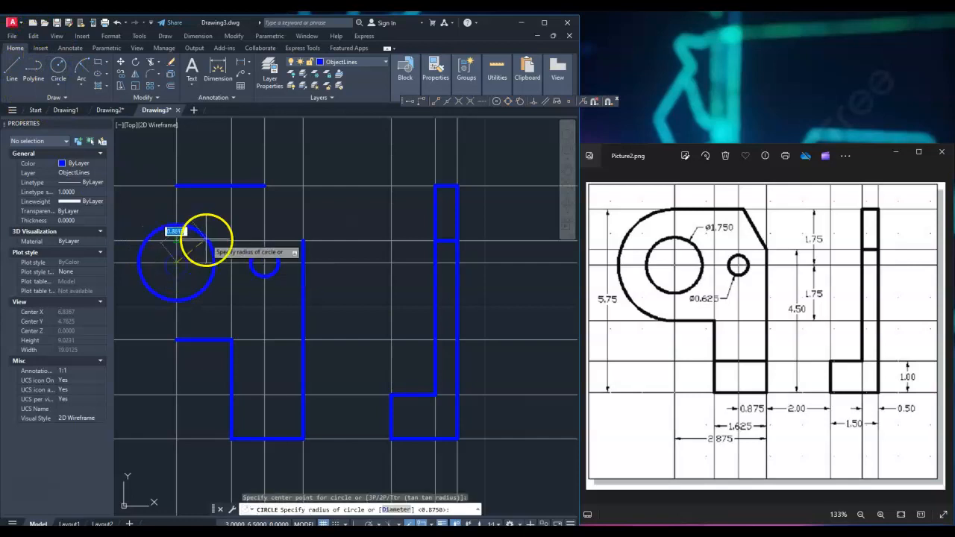
type("d")
key("Return")
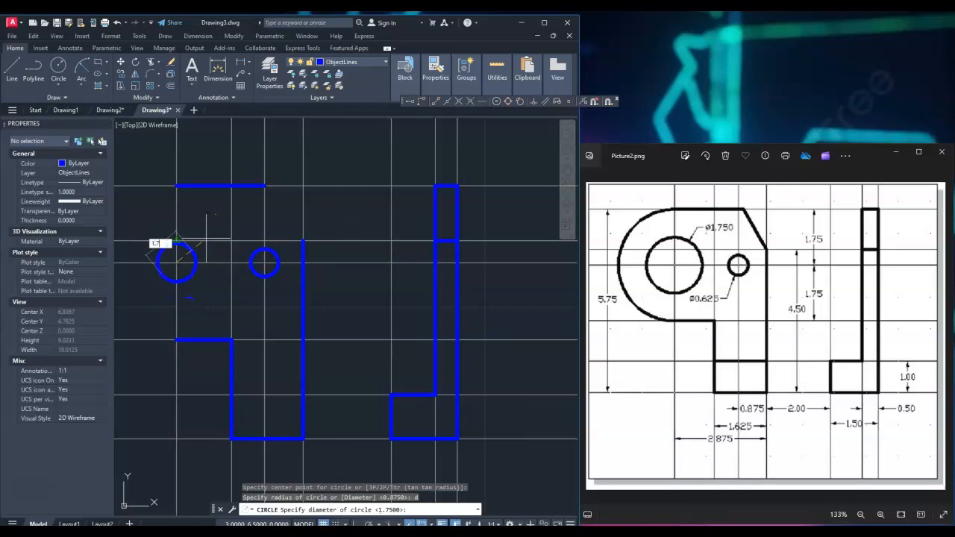
key("Return")
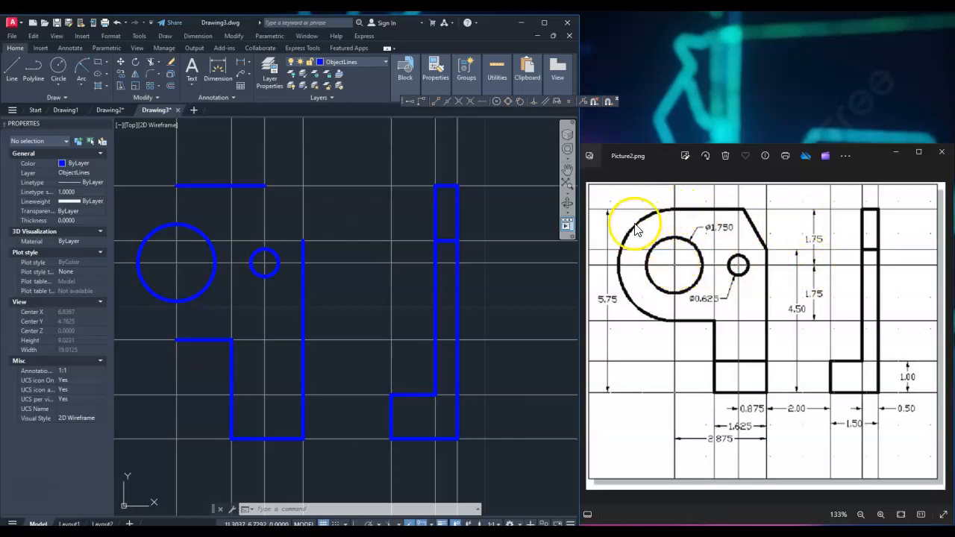
- Draw a start-end-radius arc of radius 1.75 from the top edge's left end to the lower horizontal edge's left end
left_click(83, 68)
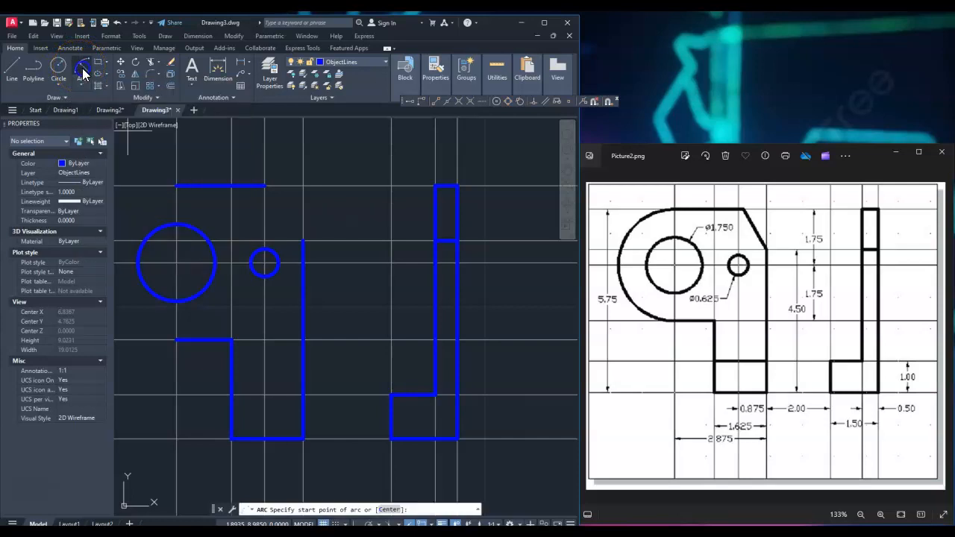
left_click(176, 185)
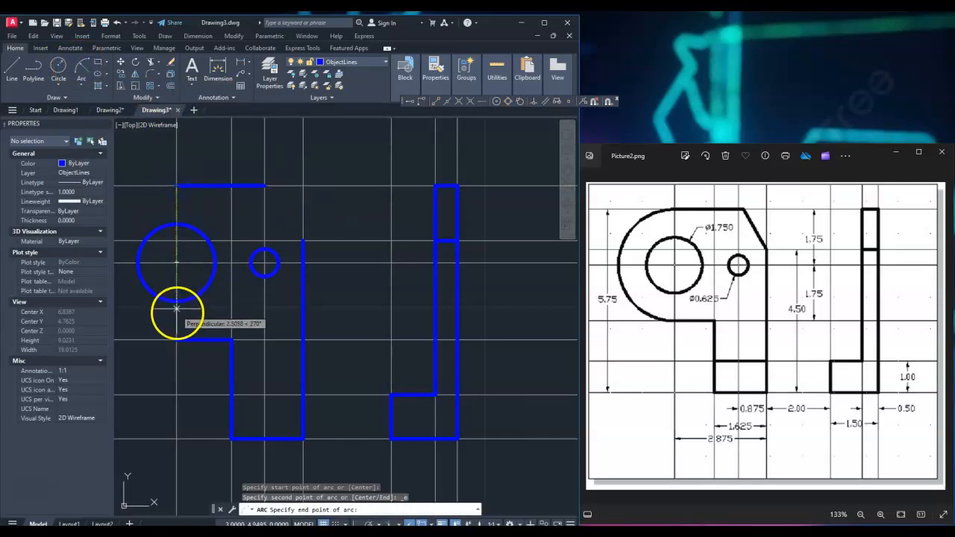
left_click(176, 337)
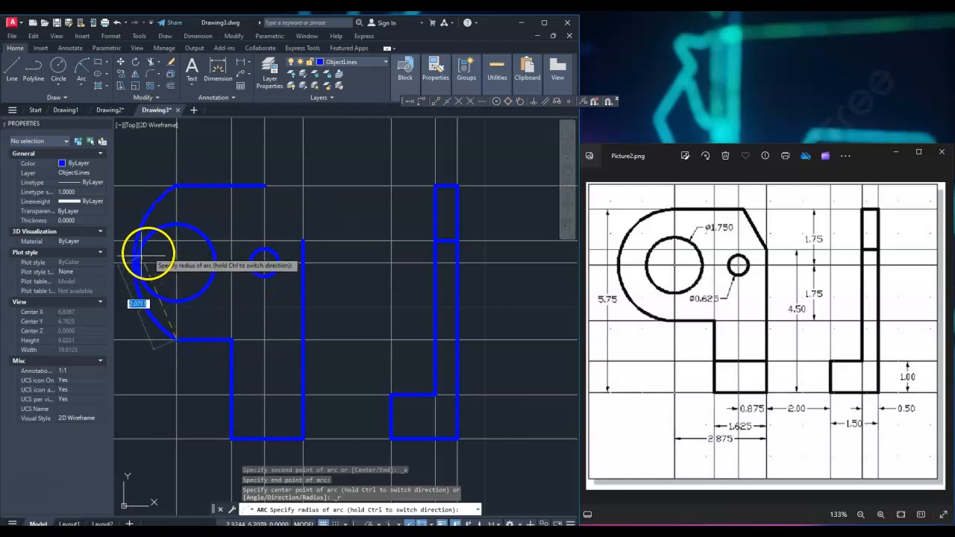
type("1.75")
key("Return")
- Draw a line 2 long at 120 degrees from the upper end of the front view's right edge
mouse_move(249, 309)
middle_mouse_down()
mouse_move(279, 294)
mouse_move(291, 303)
middle_mouse_up()
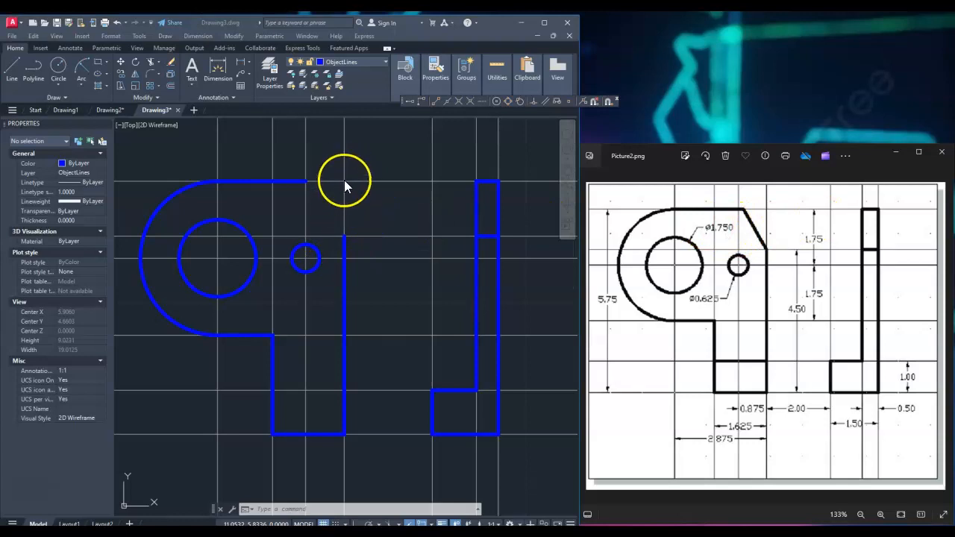
left_click(7, 71)
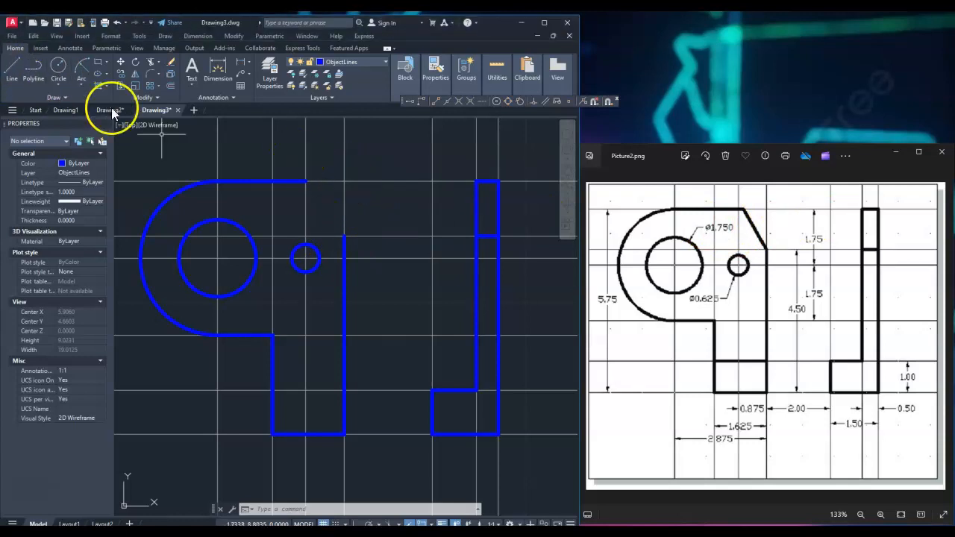
left_click(11, 73)
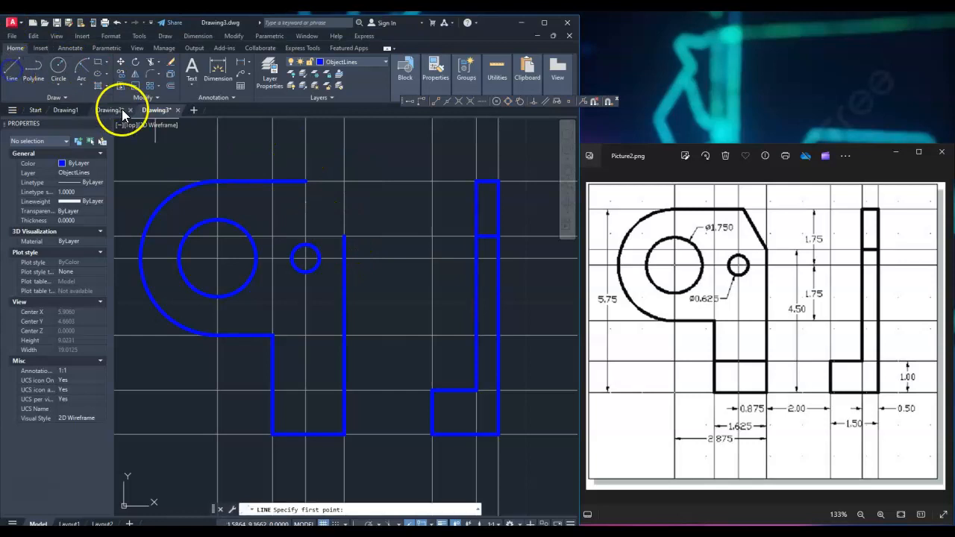
left_click(344, 237)
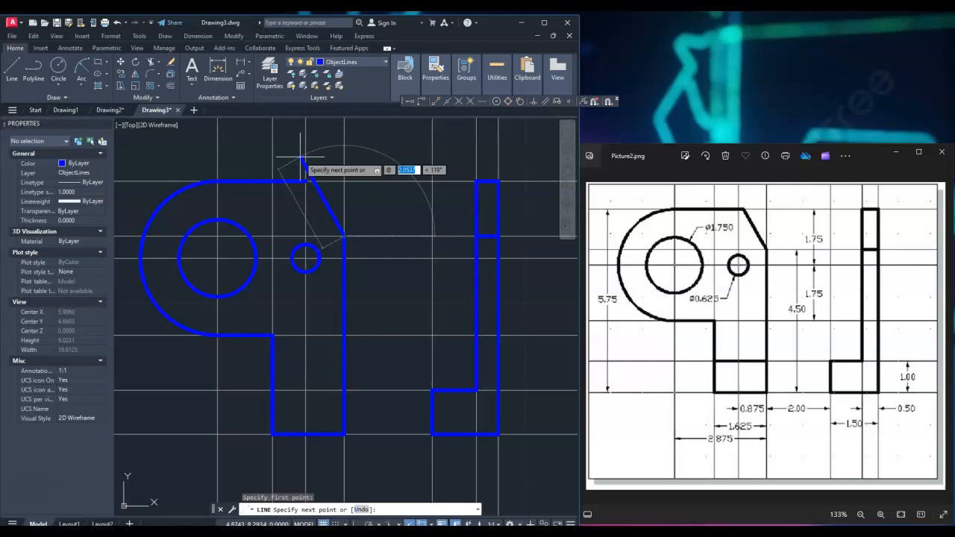
key("Tab")
type("120")
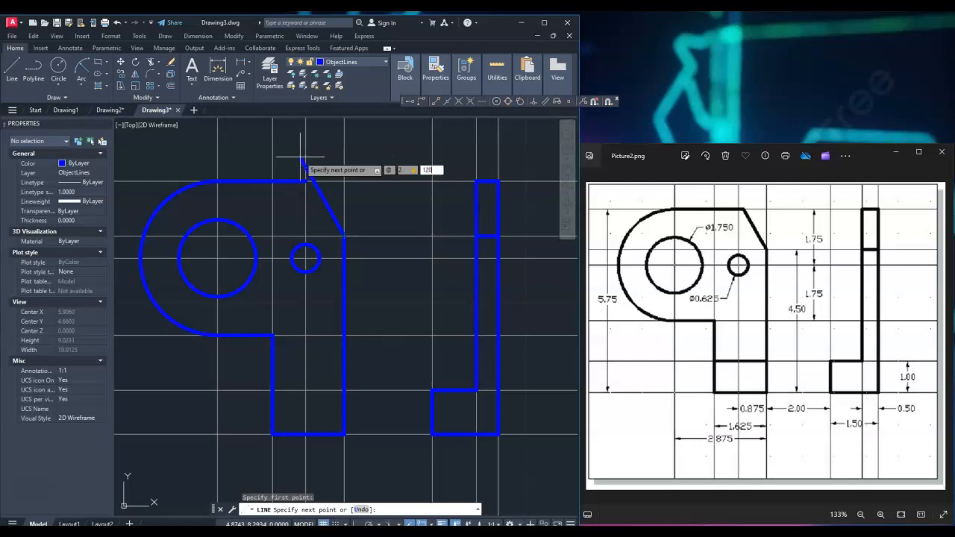
key("Return")
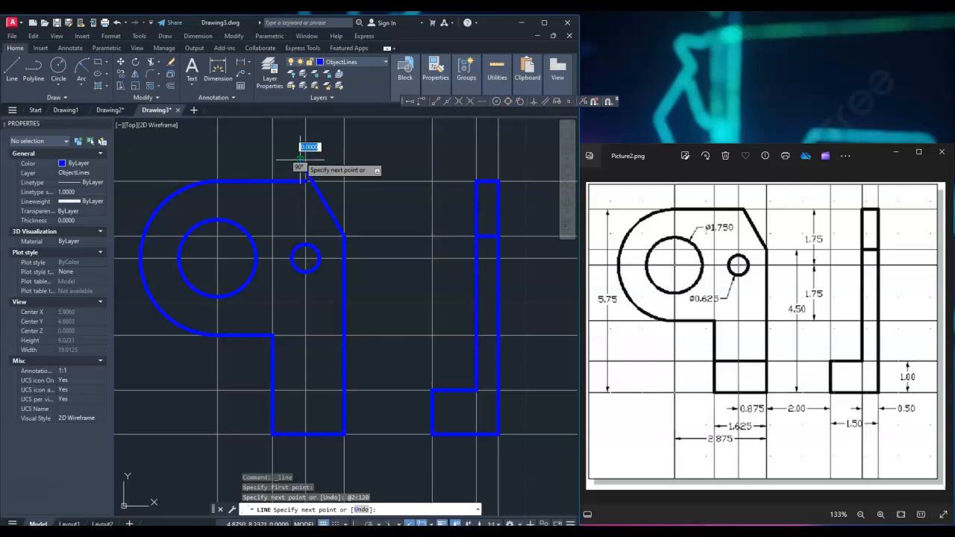
key("Return")
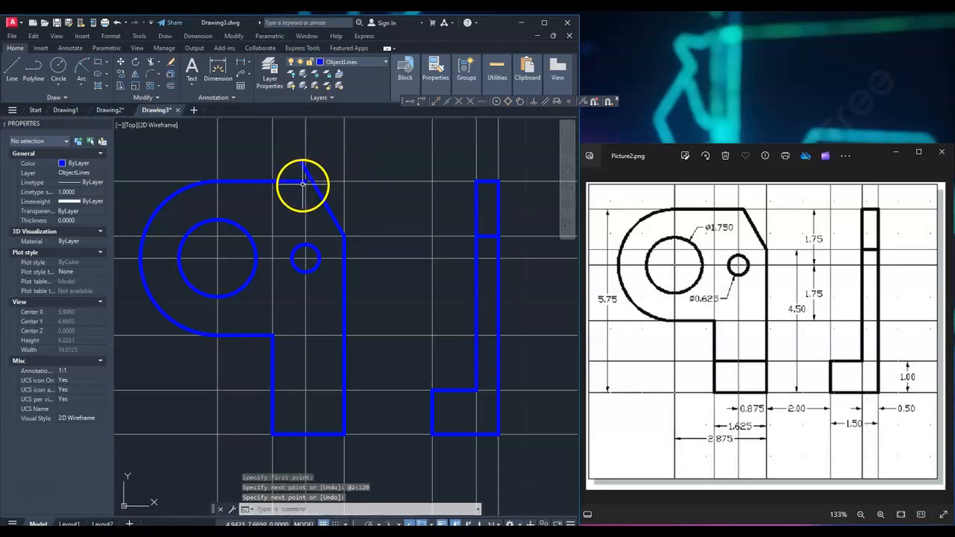
- Extend the front view's top edge to meet the angled line
scroll(303, 185, "up", 4)
middle_click_drag(313, 169, 320, 196)
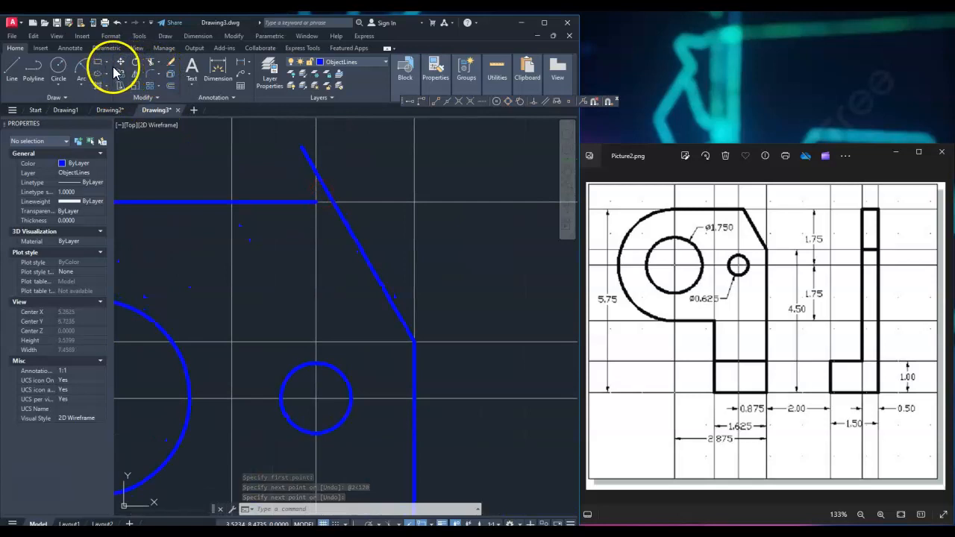
left_click(158, 62)
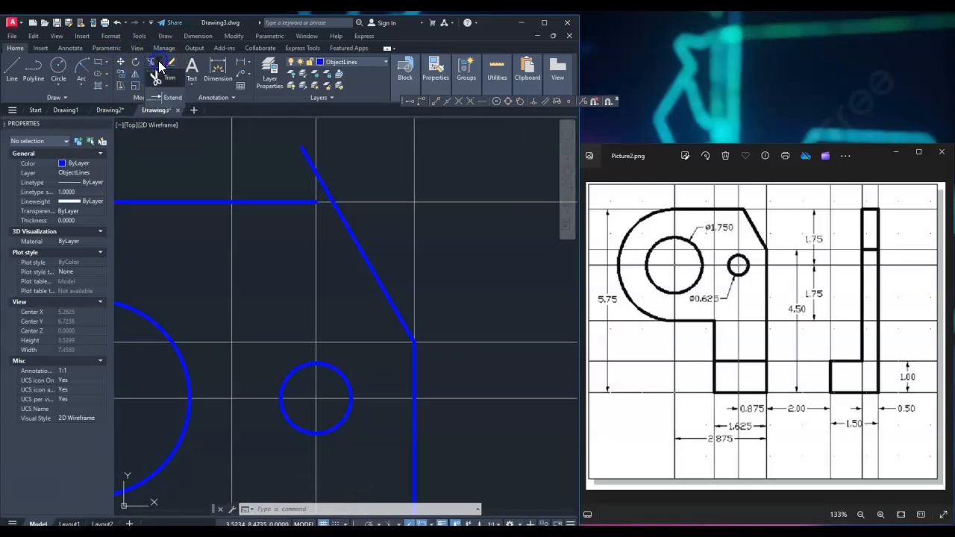
left_click(158, 99)
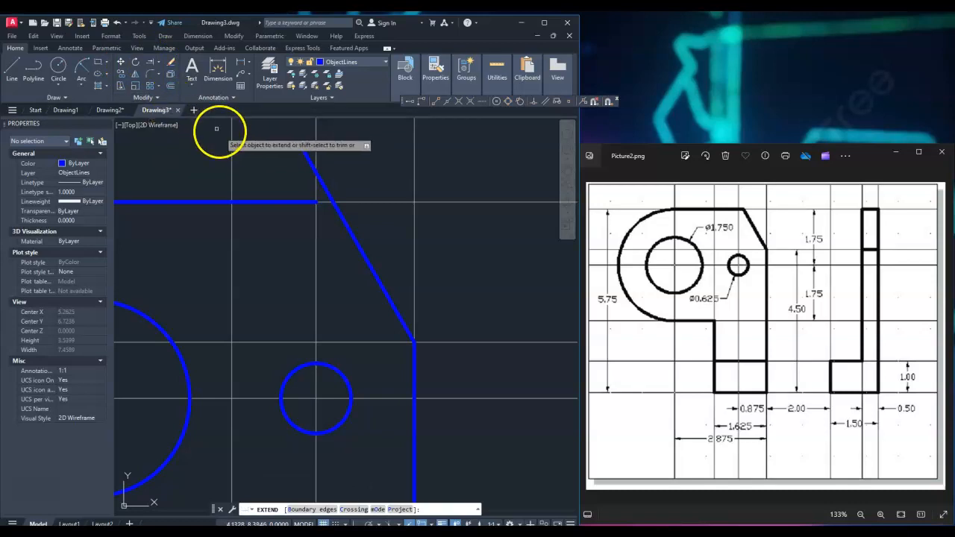
left_click(294, 201)
left_click(295, 213)
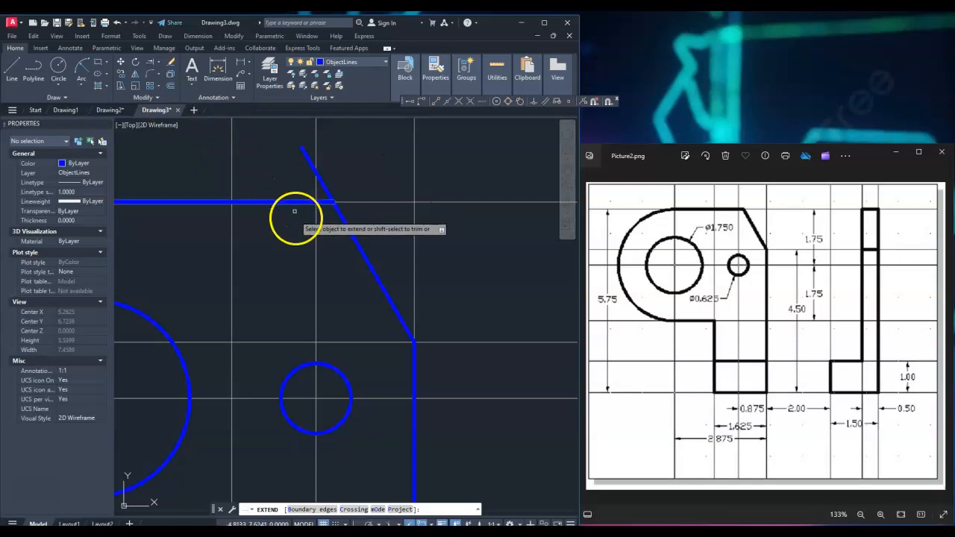
left_click(302, 201)
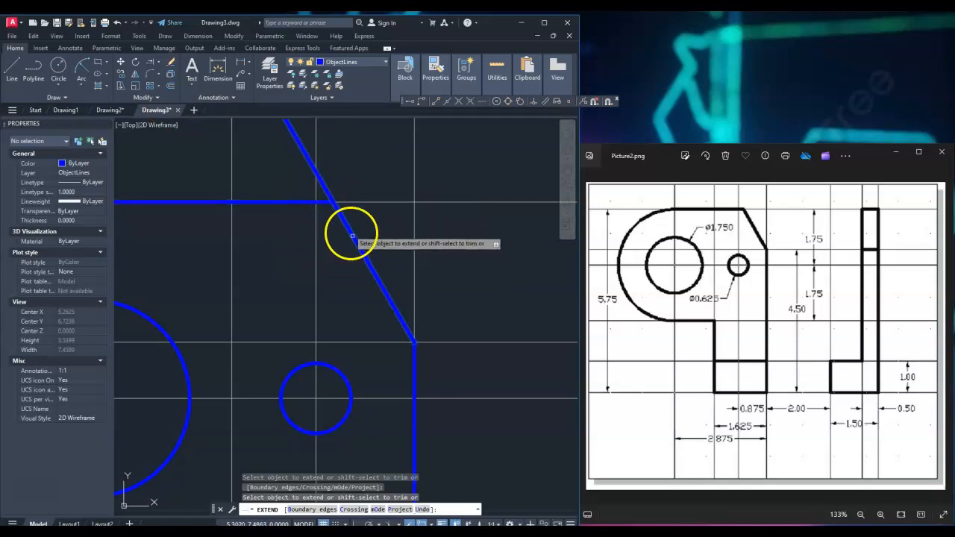
key("Escape")
- Trim the part of the angled line that projects above the front view's top edge
left_click(157, 67)
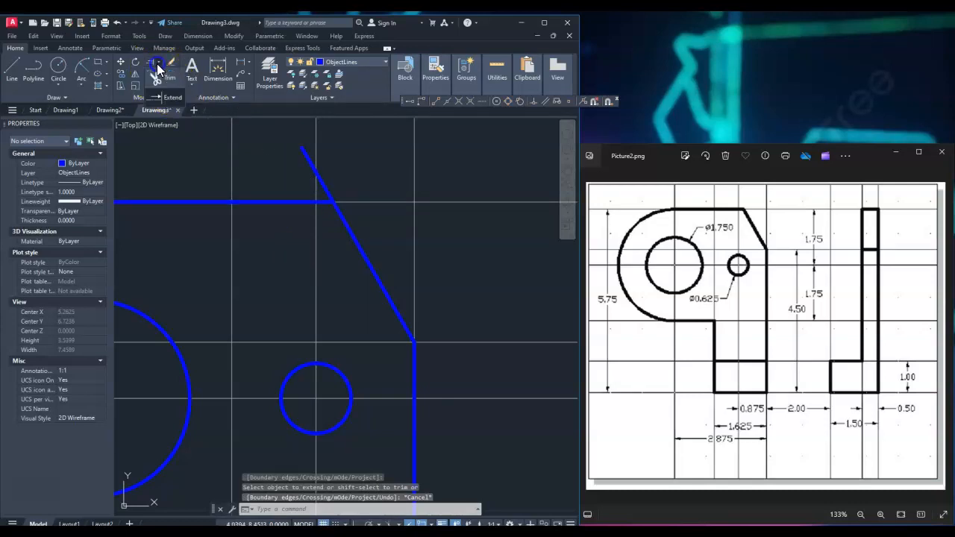
left_click(162, 82)
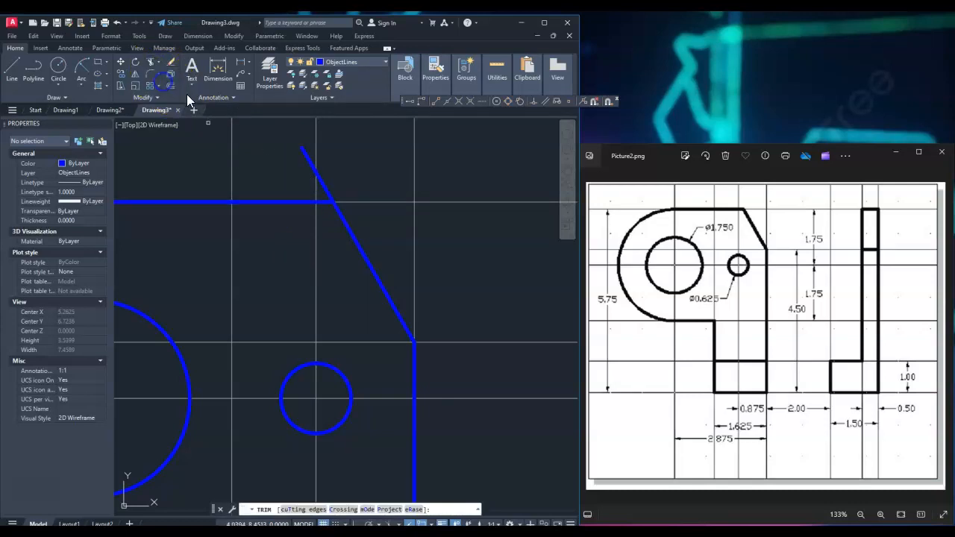
left_click(324, 189)
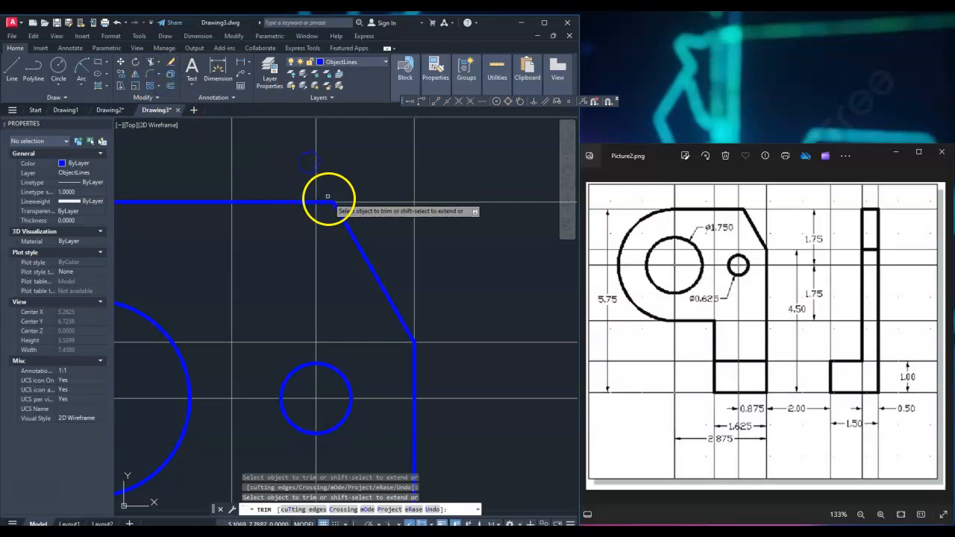
scroll(326, 199, "down", 4)
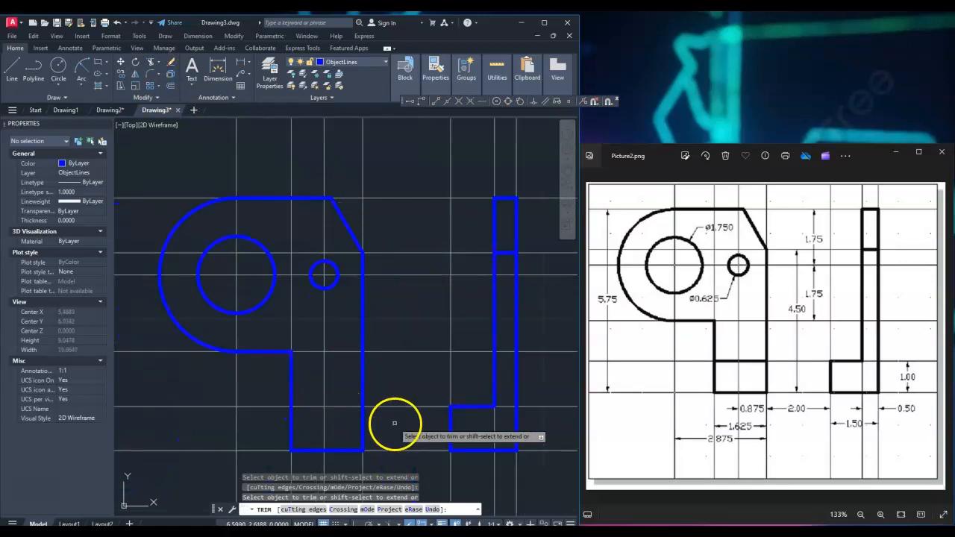
- Draw a horizontal line across the front view's lower leg, level with the top of the side view's foot
left_click(13, 75)
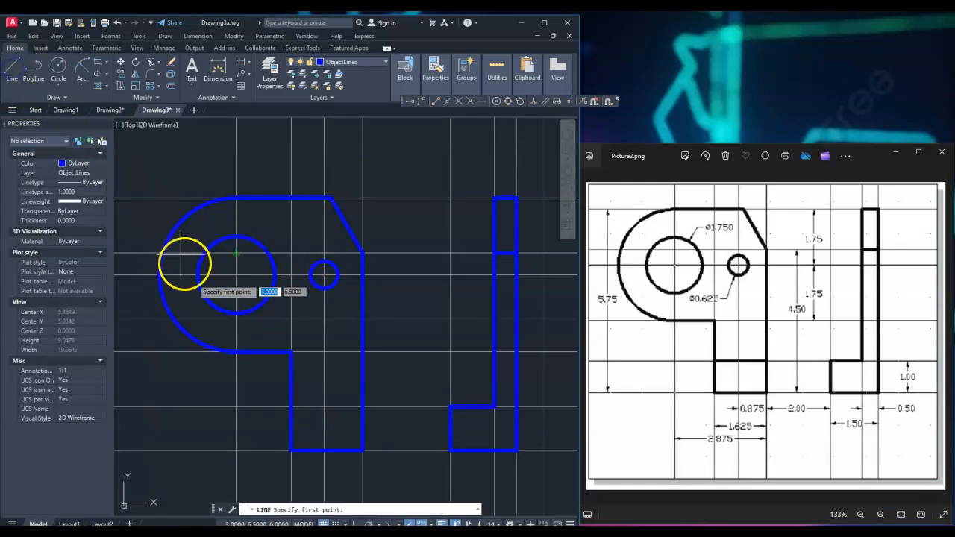
left_click(291, 406)
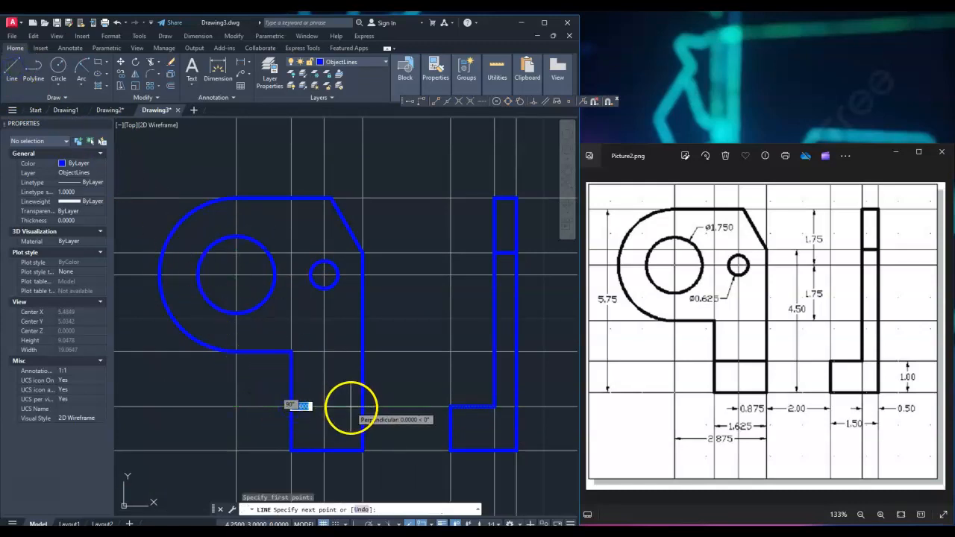
left_click(363, 407)
key("Return")
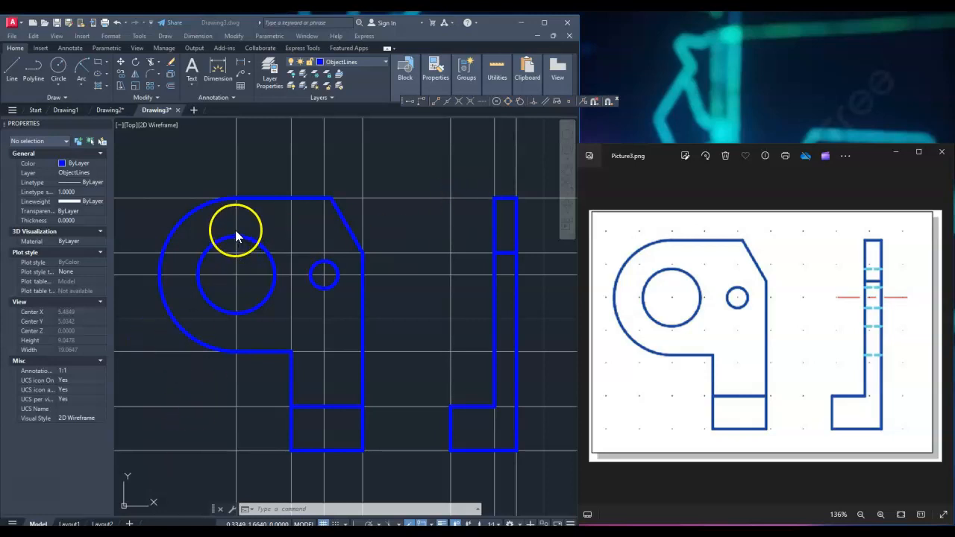
- Make the Construction layer current and draw a horizontal construction line through the top quadrant of the large circle
left_click(345, 59)
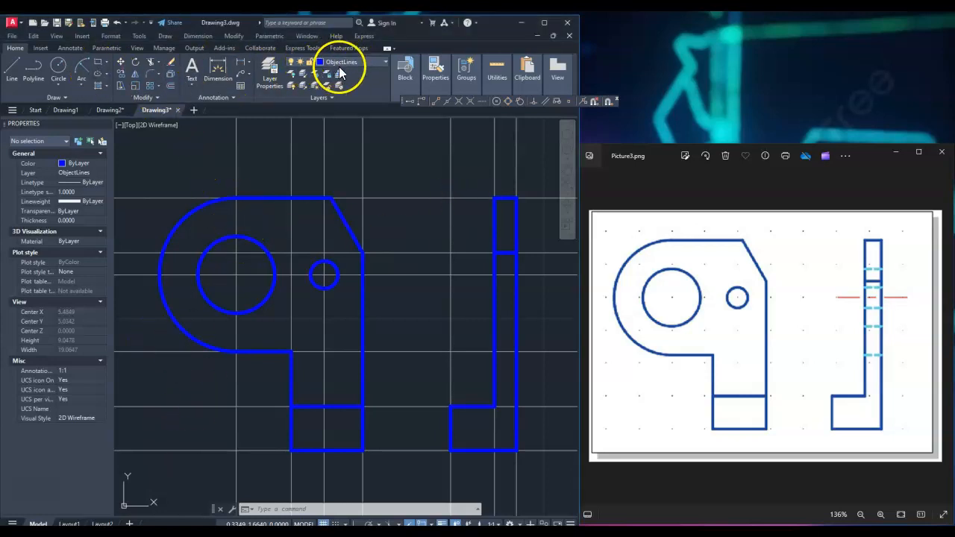
left_click(339, 67)
left_click(330, 98)
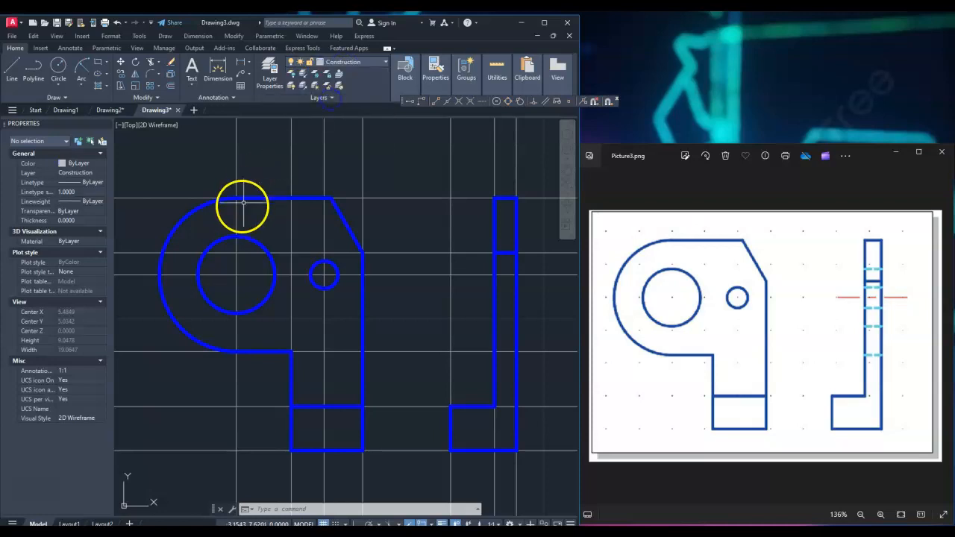
left_click(36, 76)
left_click(67, 99)
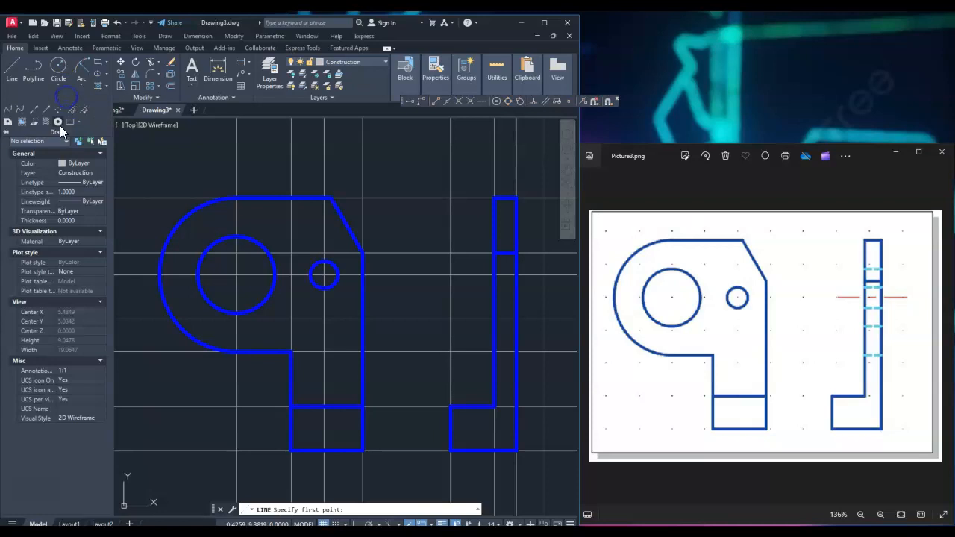
left_click(35, 112)
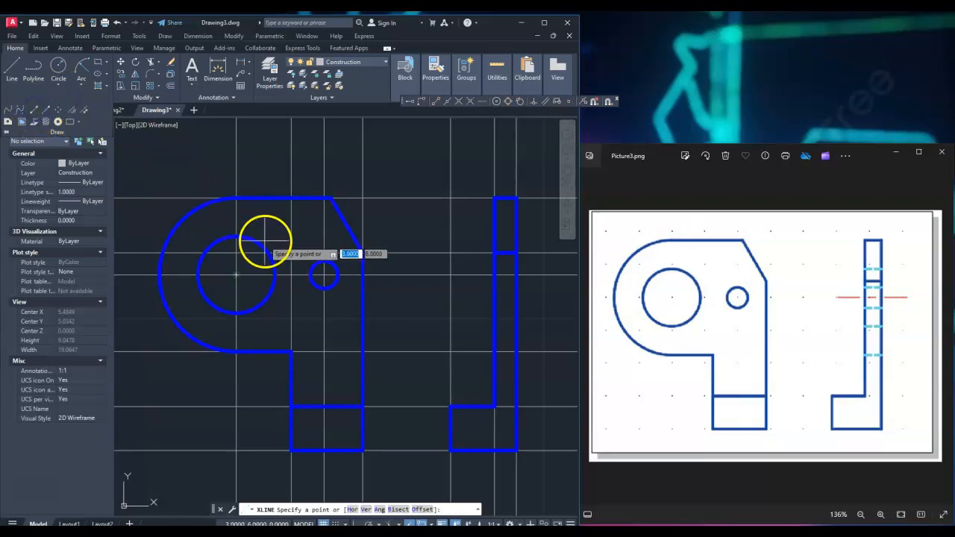
left_click(235, 235)
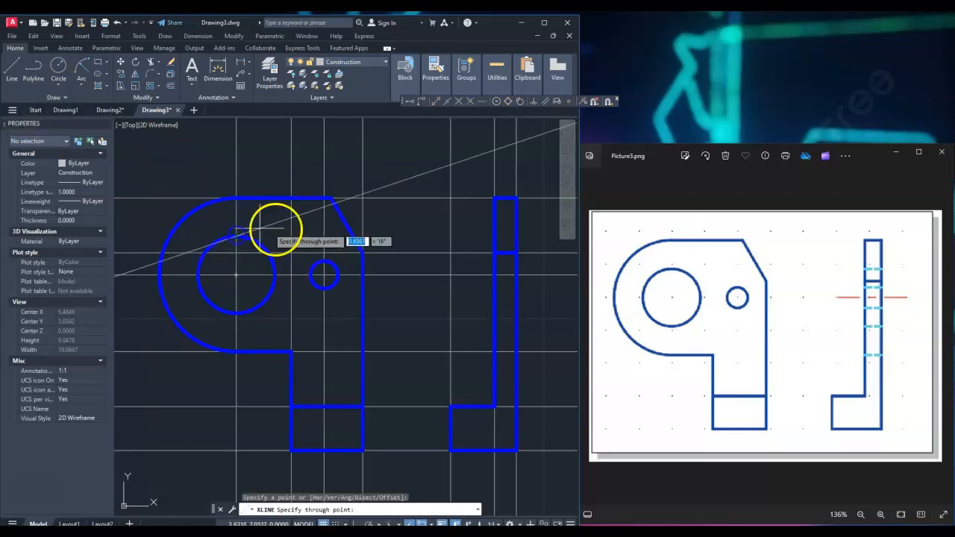
left_click(364, 237)
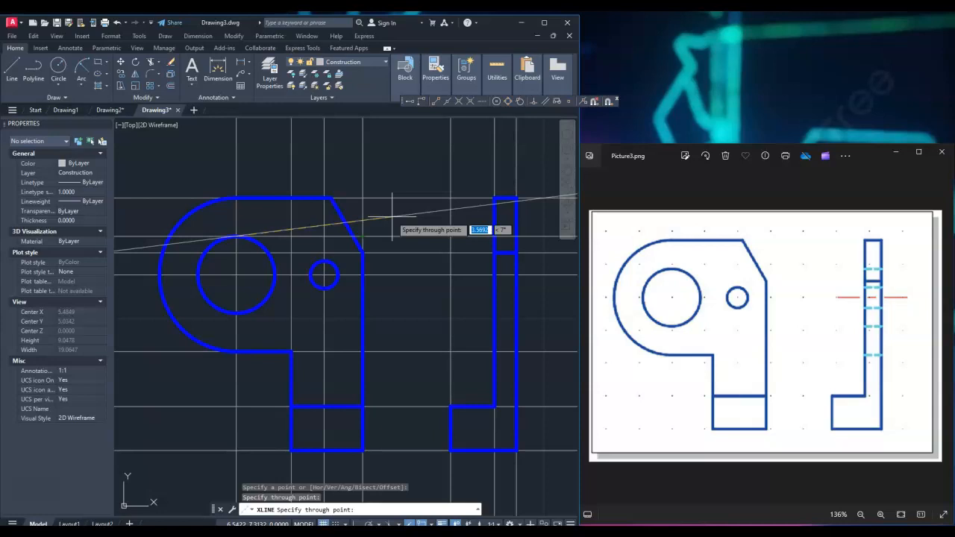
key("Escape")
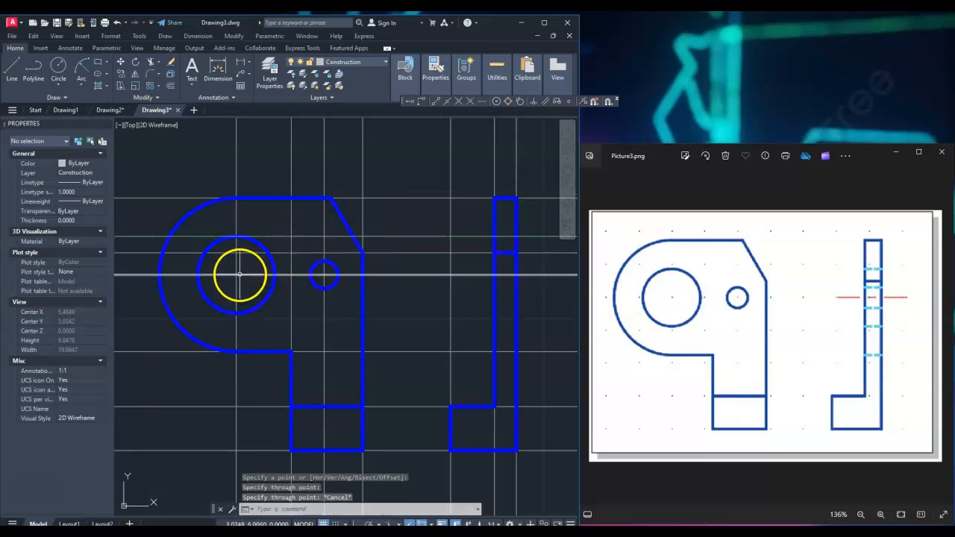
- Draw a horizontal construction line through the bottom quadrant of the large circle
key("Return")
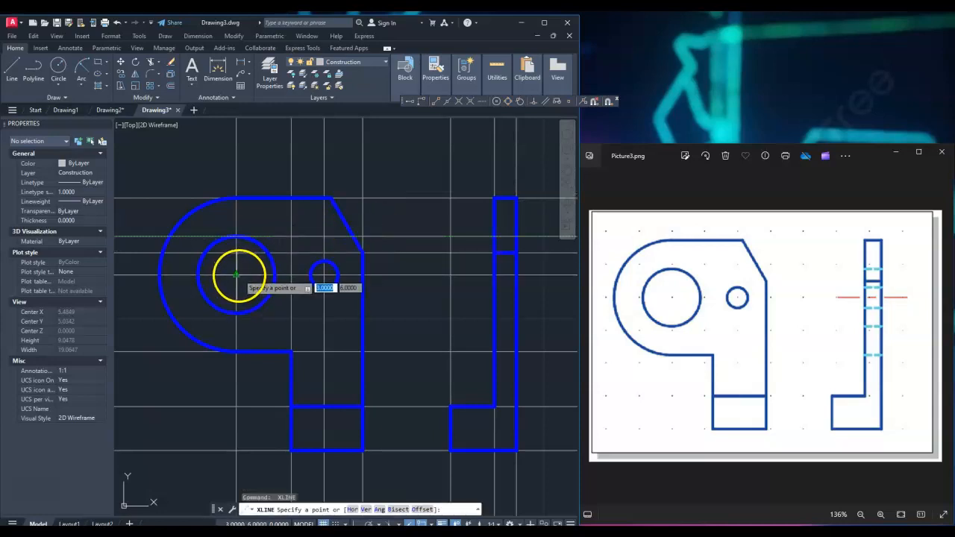
left_click(236, 314)
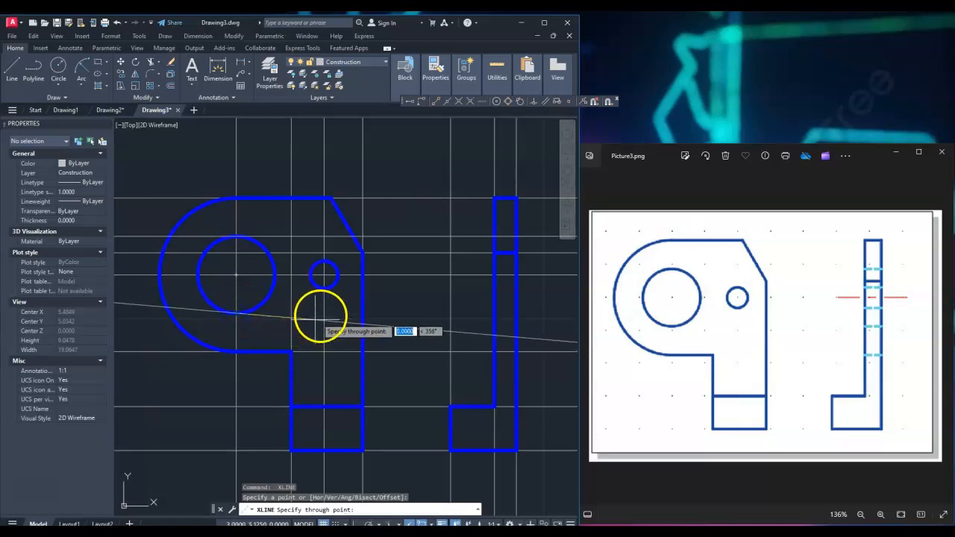
left_click(332, 318)
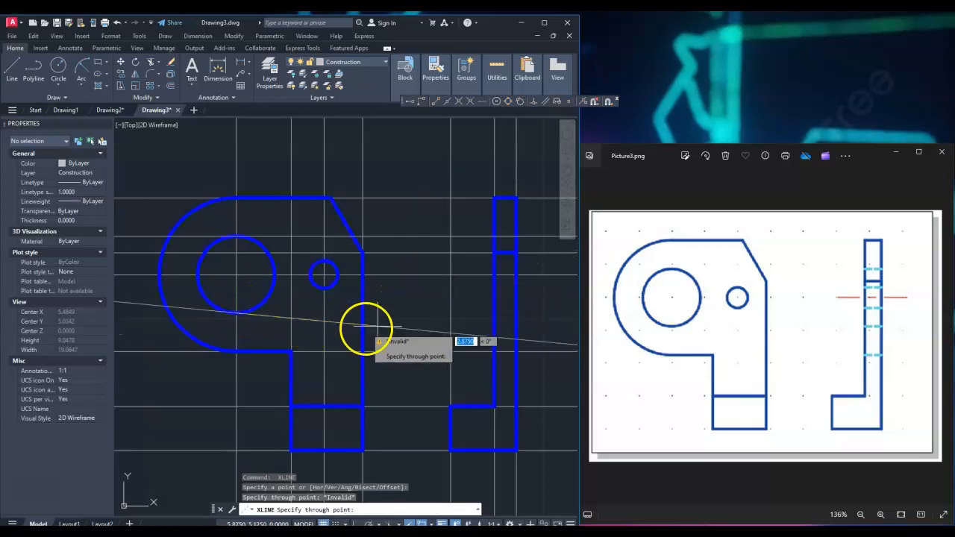
left_click(322, 314)
key("Return")
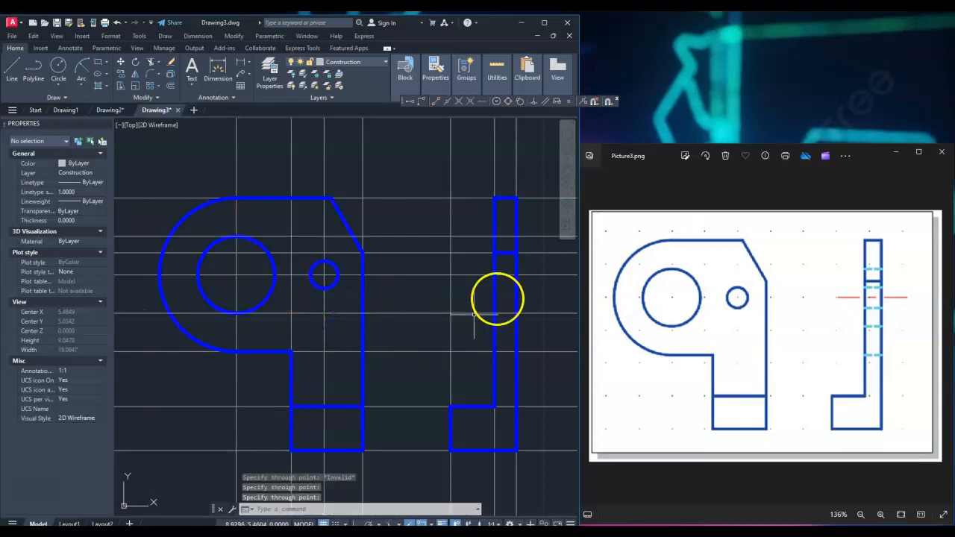
- Draw a horizontal construction line through the bottom quadrant of the small circle
key("Return")
left_click(325, 282)
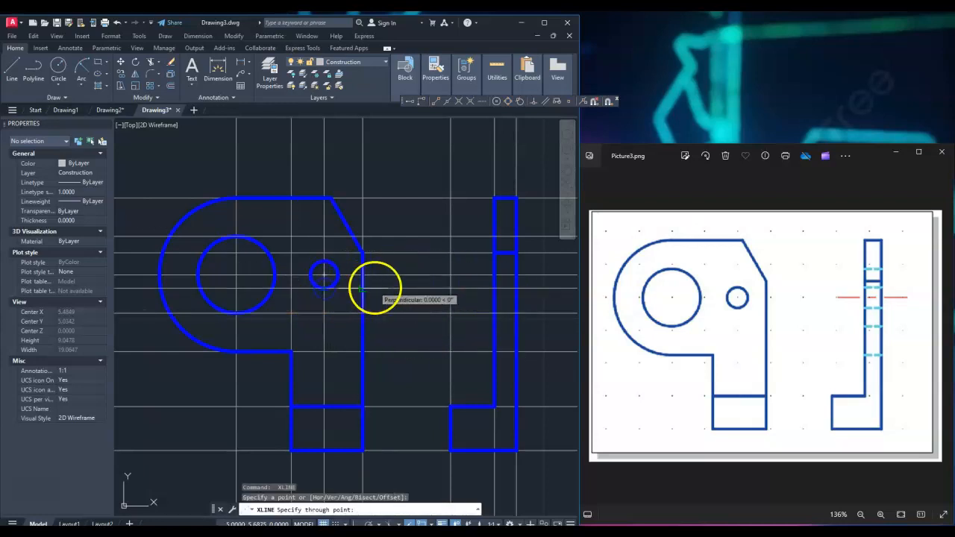
left_click(375, 287)
key("Return")
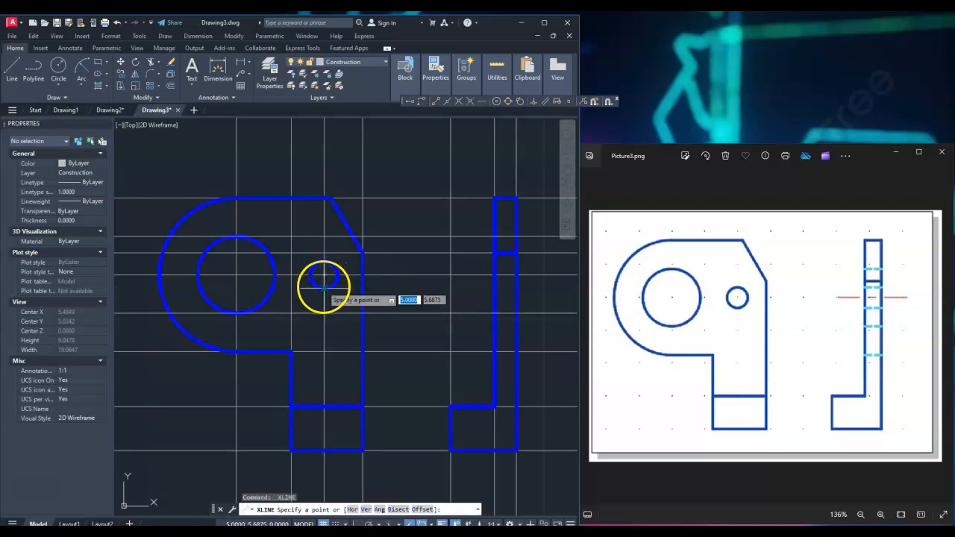
left_click(324, 288)
left_click(365, 286)
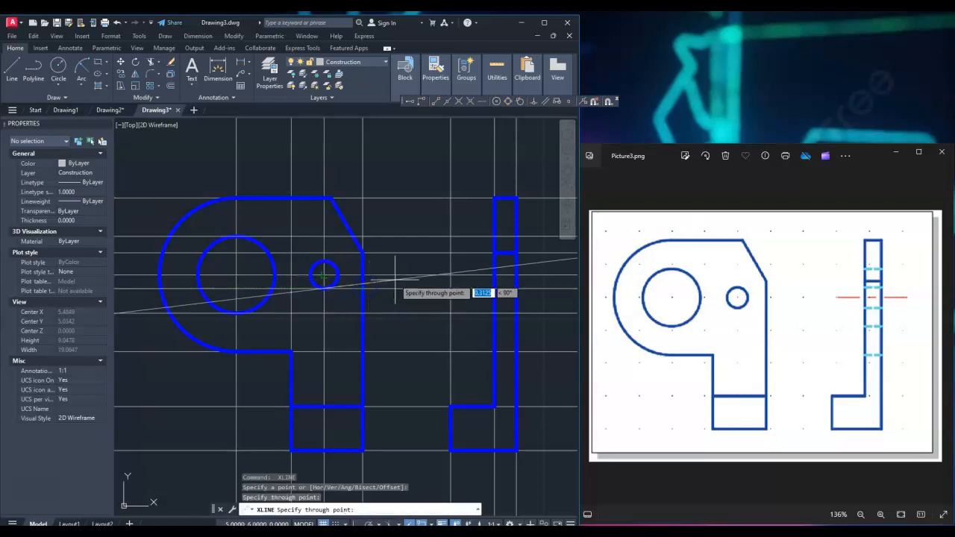
key("Return")
- Draw a horizontal construction line through the top quadrant of the small circle
key("Return")
left_click(324, 262)
left_click(363, 258)
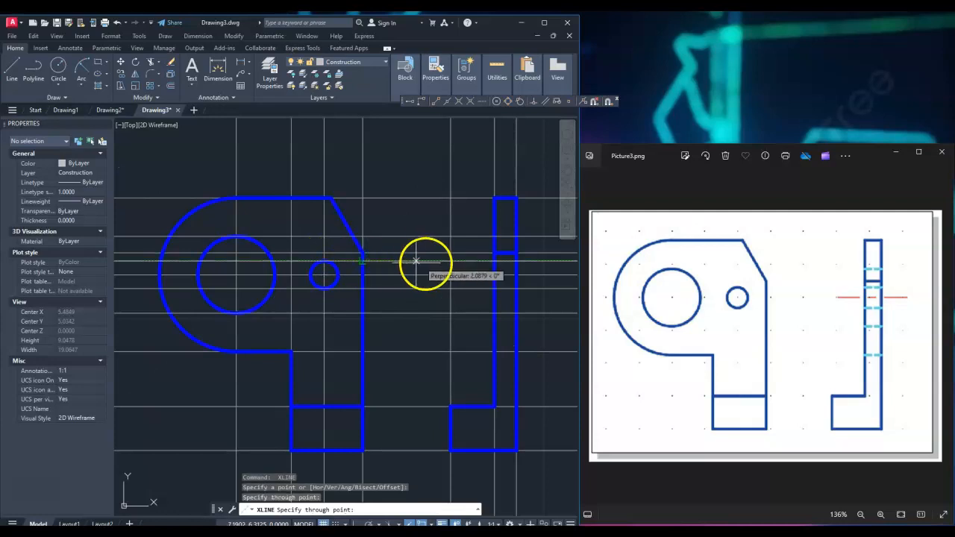
key("Escape")
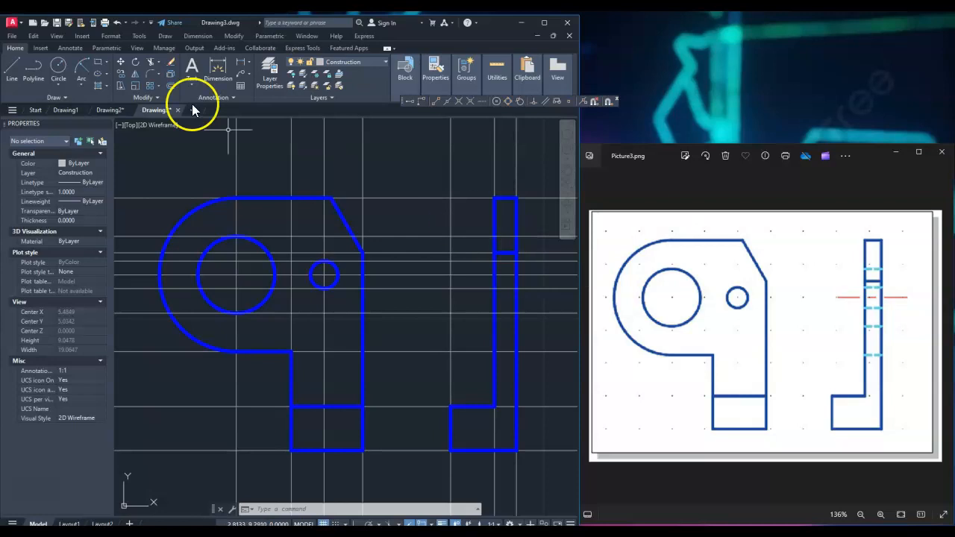
- Make the HiddenLines layer current and draw the large hole's upper hidden line across the side view's upright
left_click(345, 64)
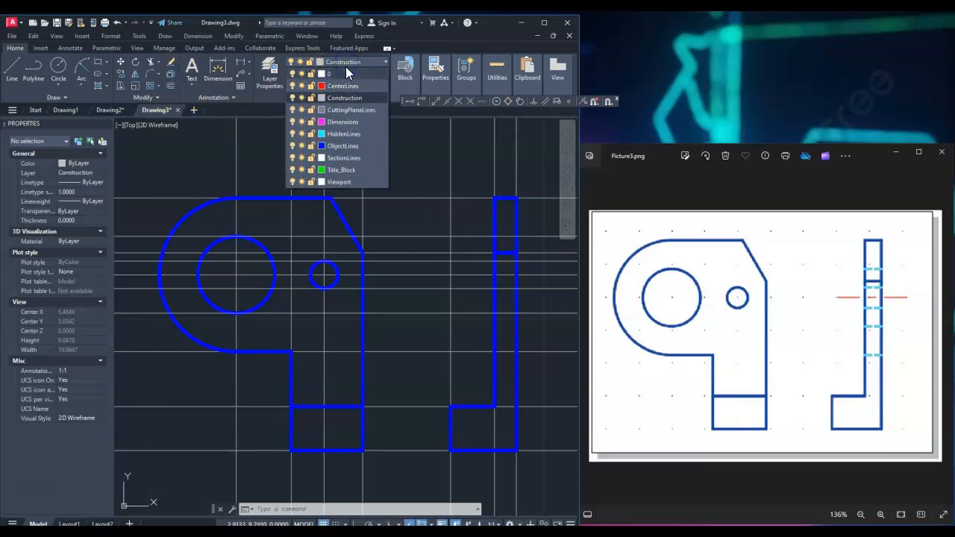
left_click(338, 133)
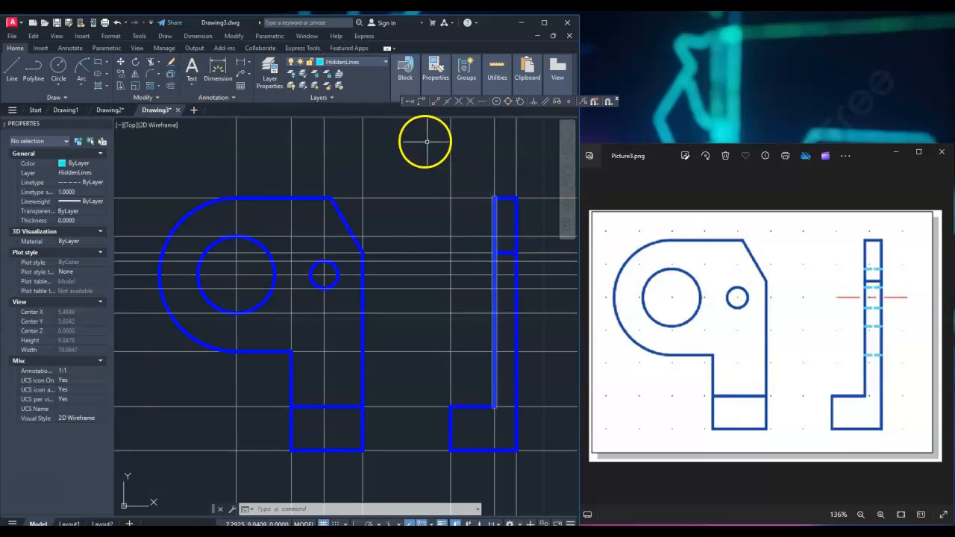
left_click(17, 73)
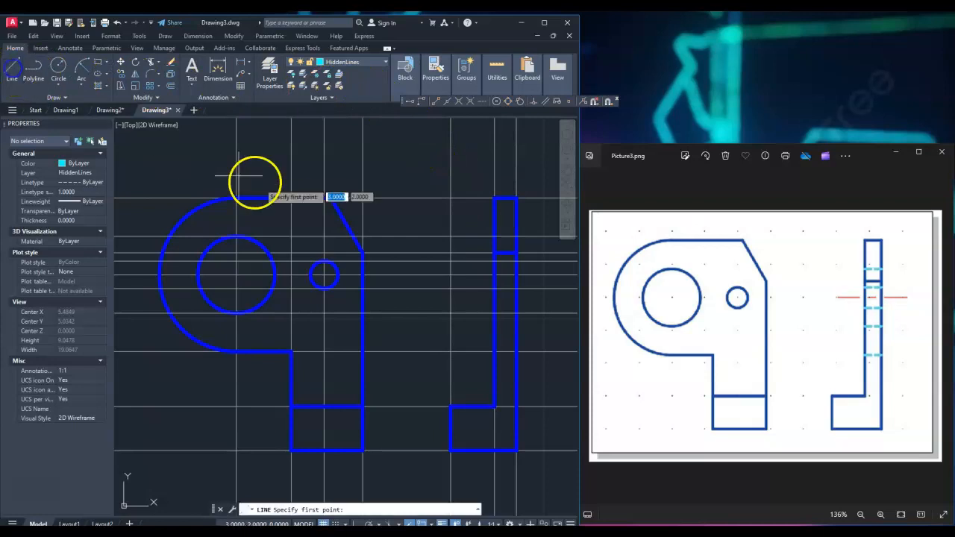
left_click(493, 237)
left_click(515, 237)
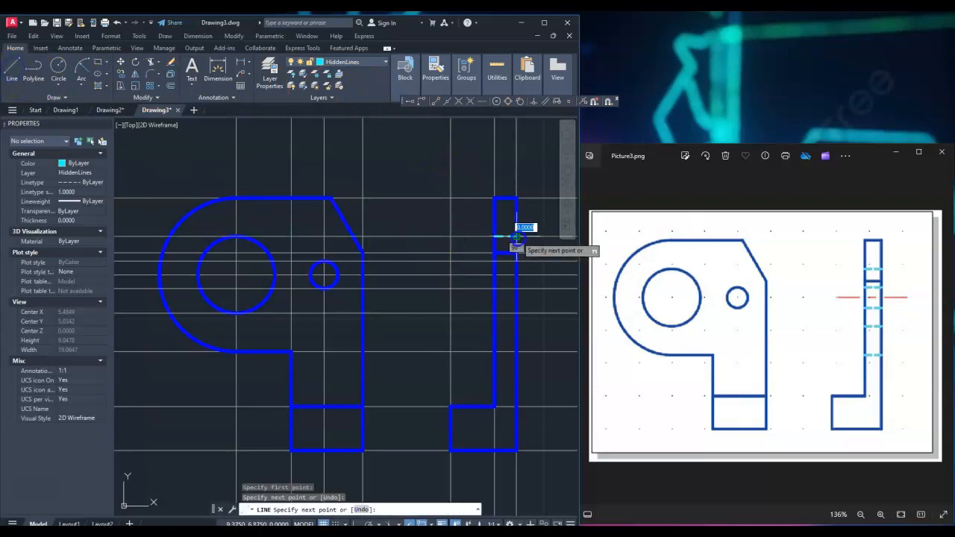
key("Return")
- Draw the small hole's upper and lower hidden lines across the side view's upright
right_click(497, 271)
left_click(494, 262)
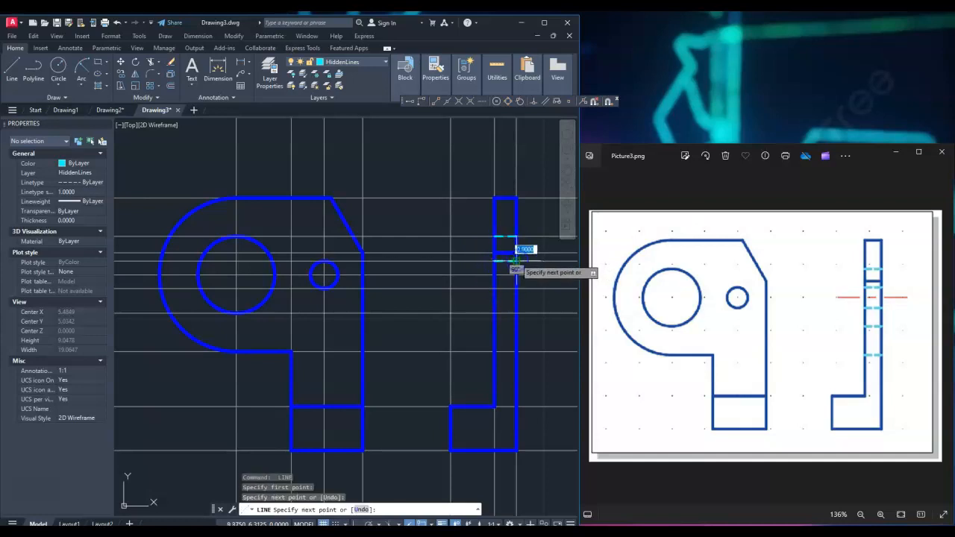
left_click(515, 261)
key("Return")
right_click(494, 276)
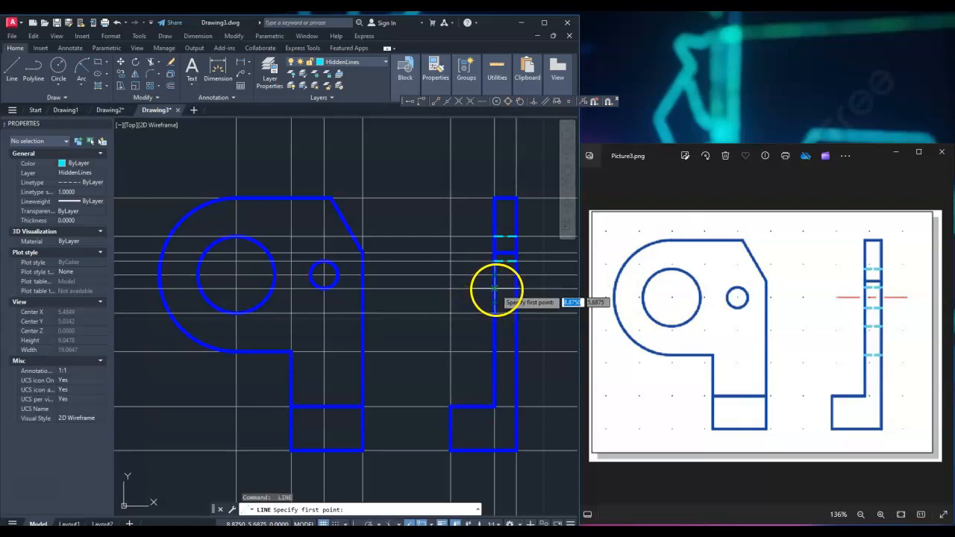
left_click(495, 287)
left_click(515, 288)
key("Return")
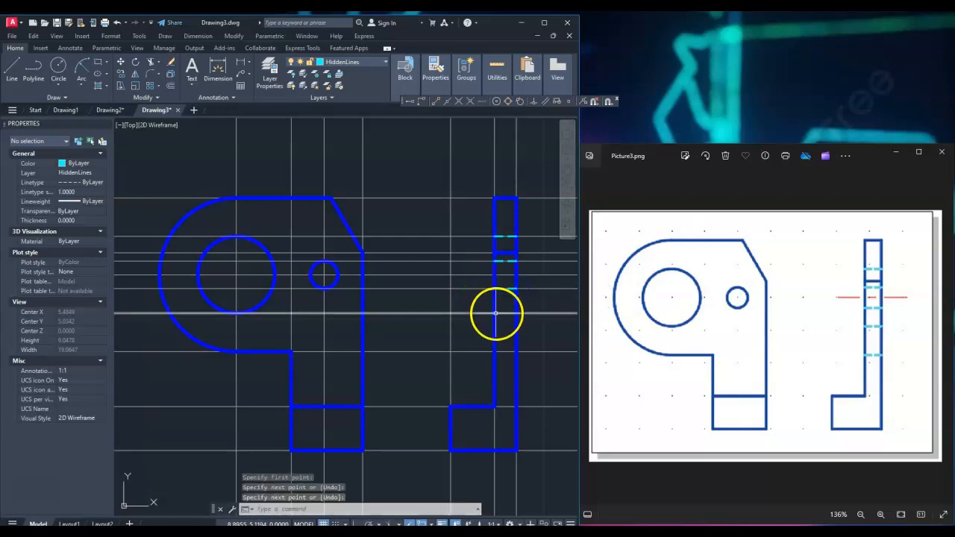
- Draw hidden lines across the side view's upright at the large hole's bottom and at the front view's lower horizontal edge
right_click(496, 313)
left_click(495, 313)
left_click(515, 313)
key("Return")
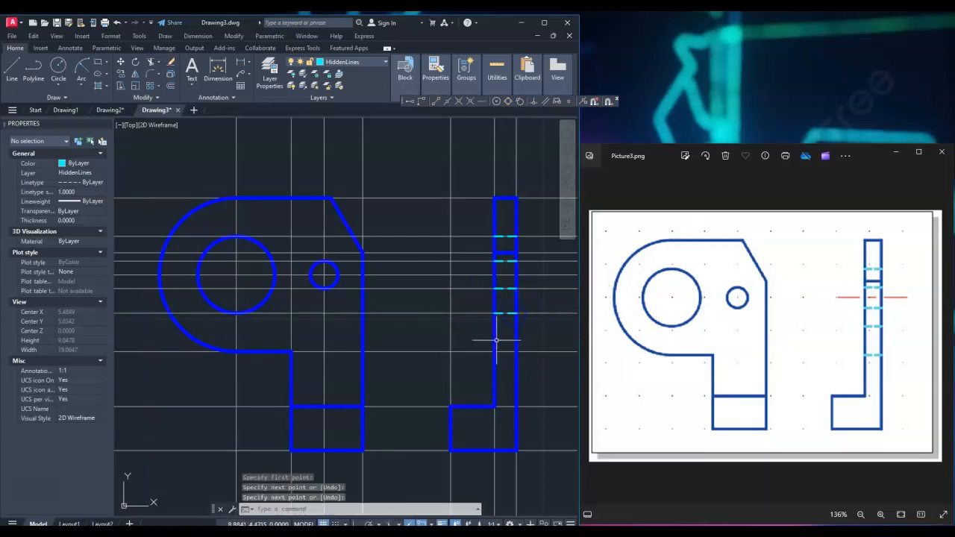
right_click(496, 342)
left_click(495, 351)
left_click(516, 351)
right_click(526, 376)
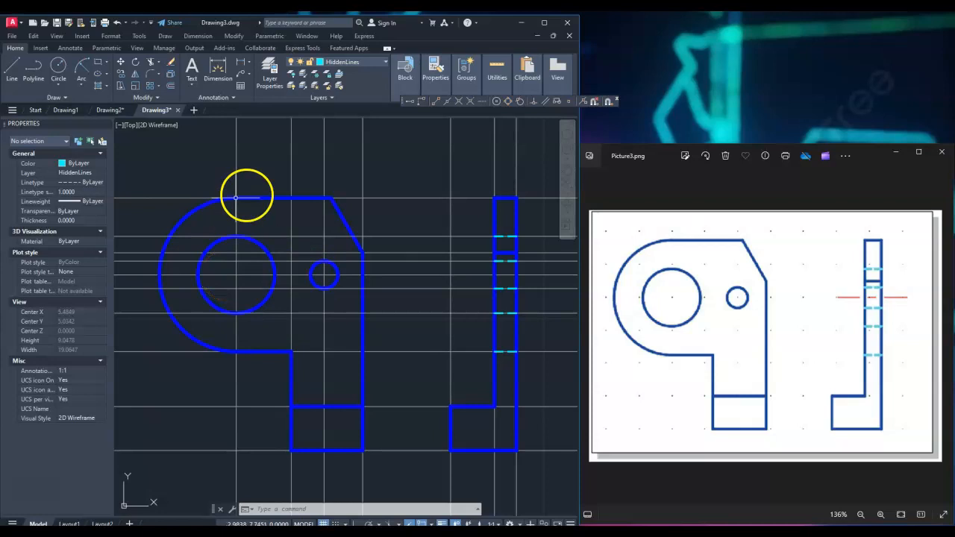
- Make the CenterLines layer current and draw a line across the side view's upright at the hole-centre height
left_click(371, 67)
left_click(340, 91)
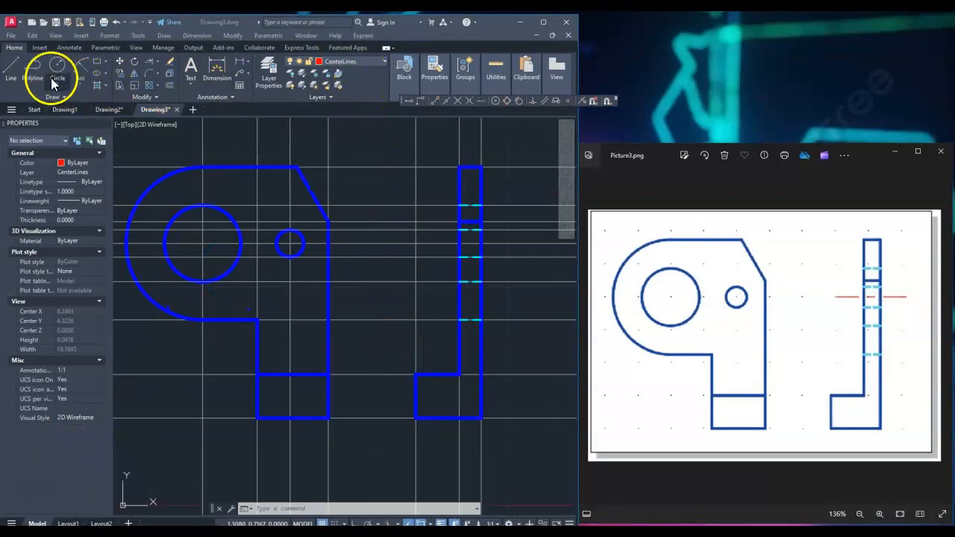
left_click(10, 73)
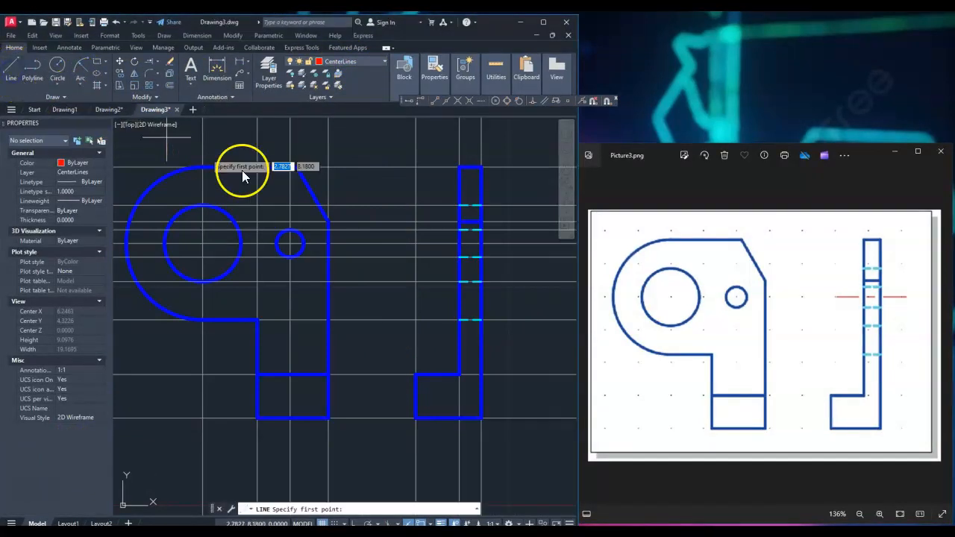
left_click(459, 245)
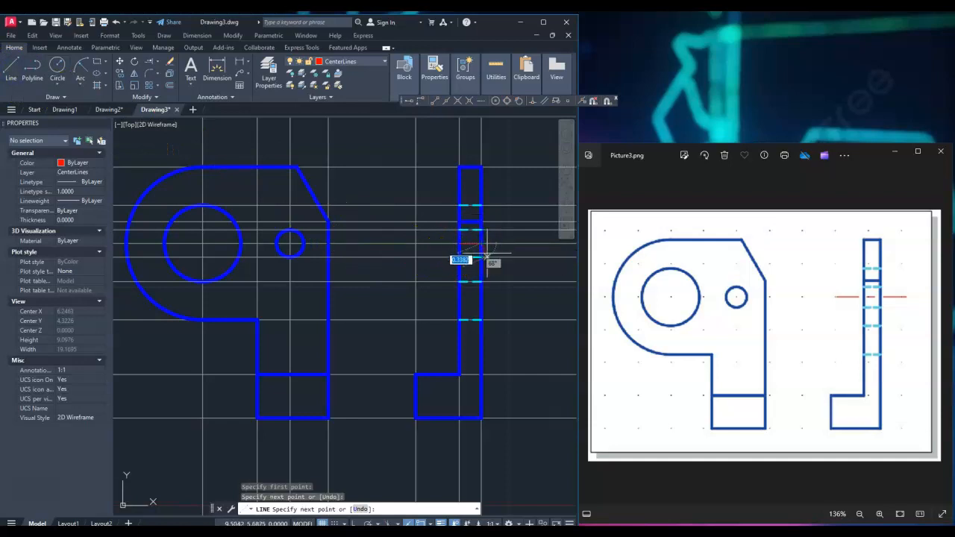
key("Escape")
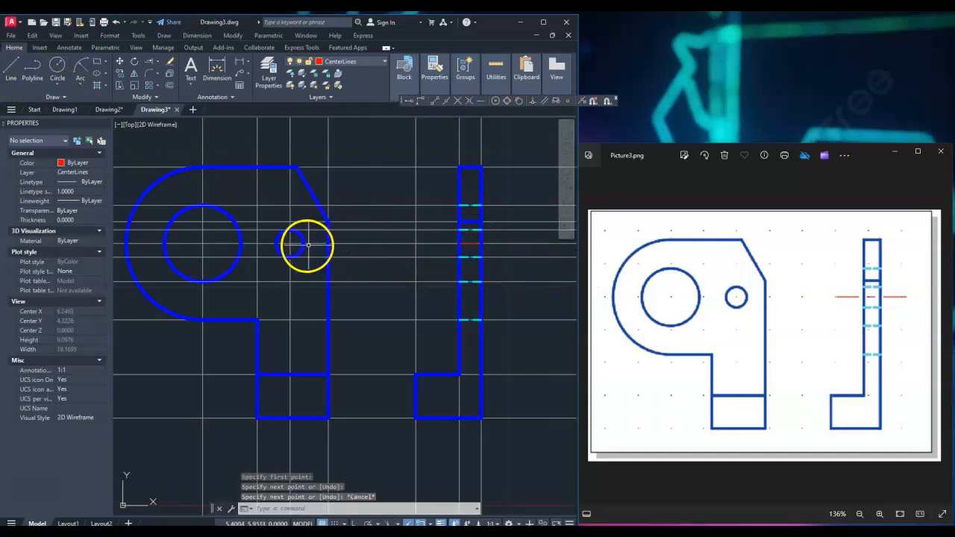
- Stretch both ends of the centre line outward past the side view's upright to about 1.88 units overall
scroll(470, 246, "up", 2)
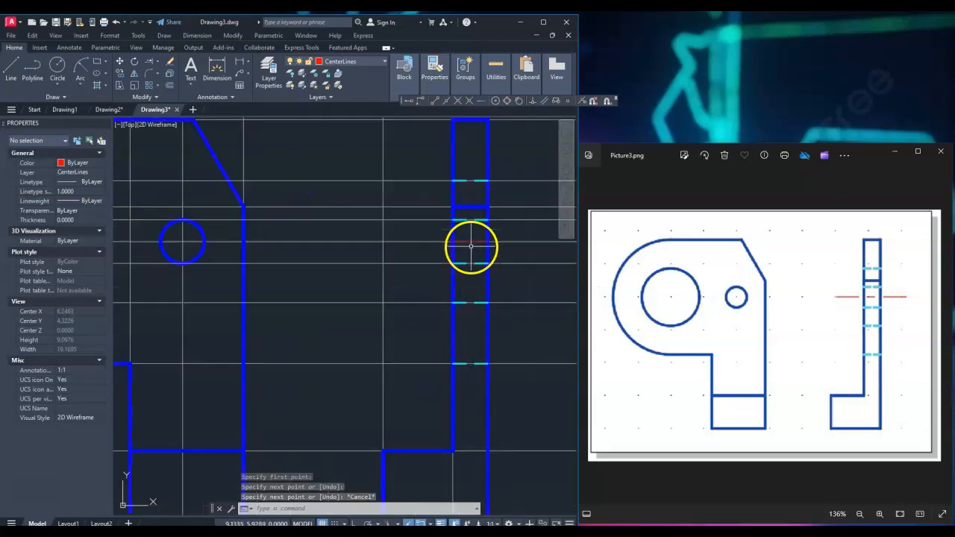
left_click(471, 240)
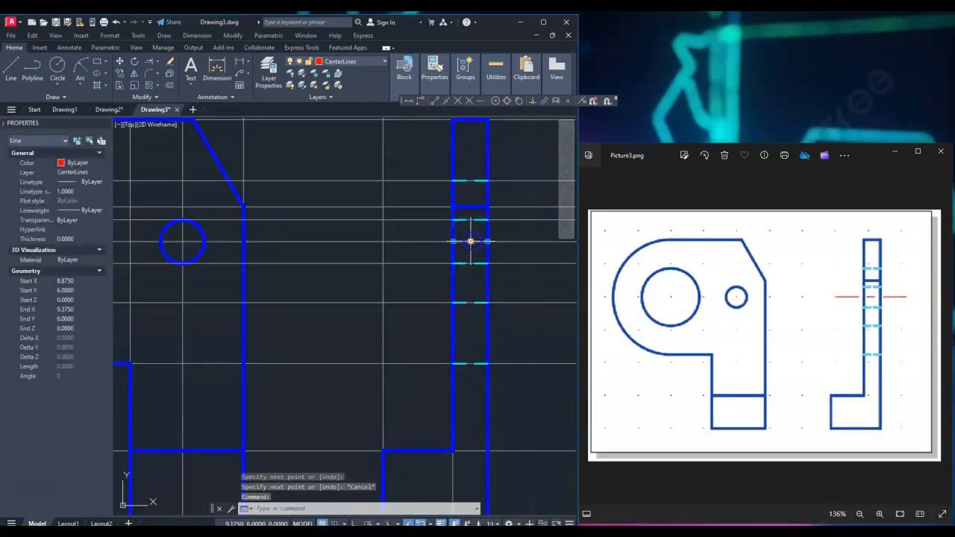
left_click(453, 240)
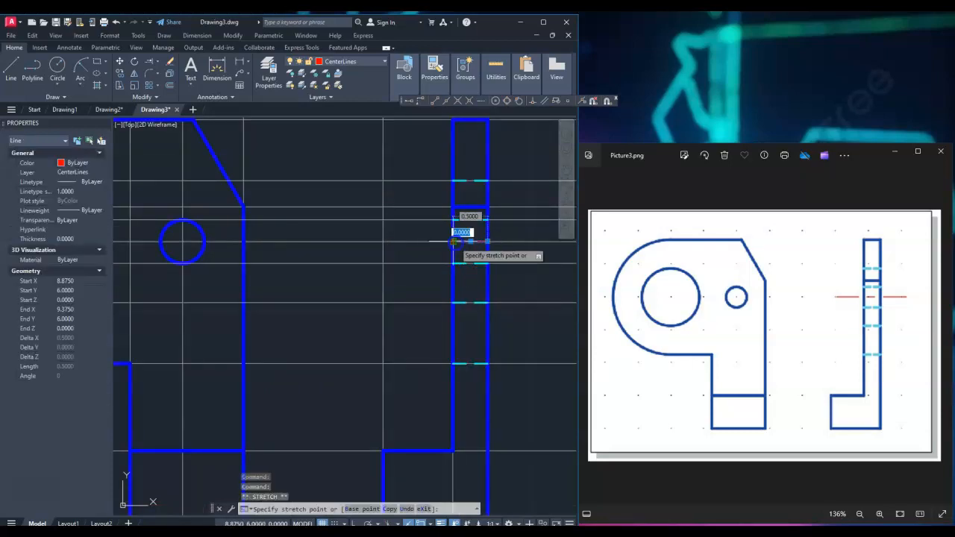
left_click(410, 242)
middle_click_drag(483, 258, 408, 240)
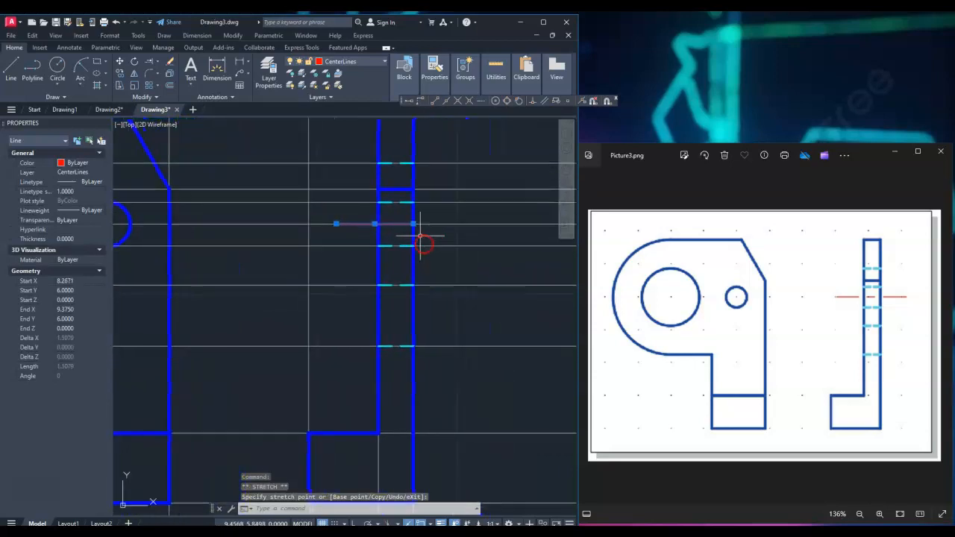
left_click(412, 224)
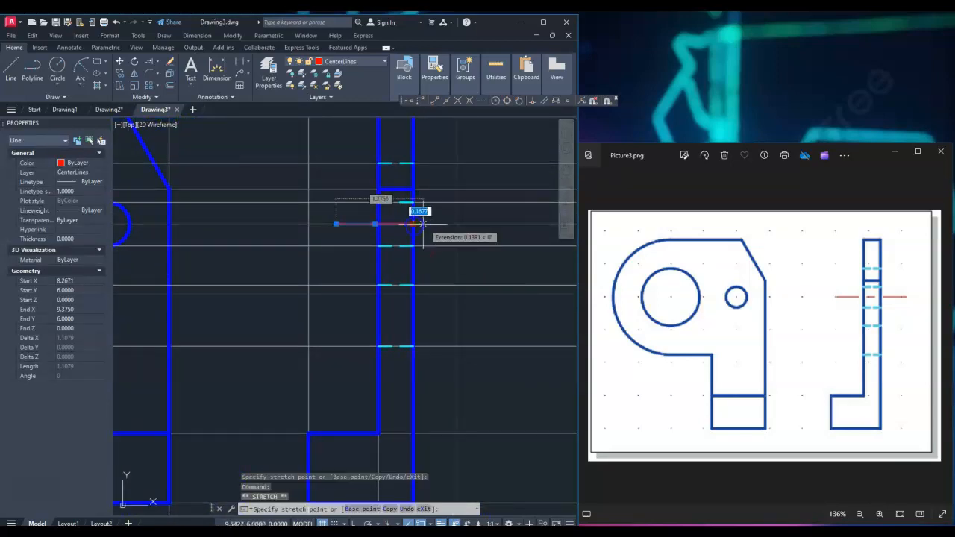
left_click(466, 224)
left_click(488, 257)
key("Escape")
key("Escape")
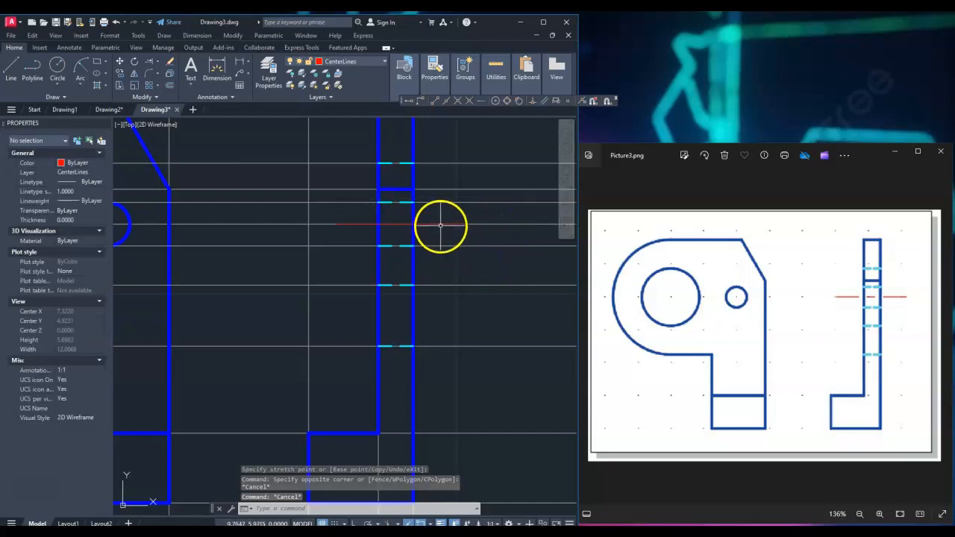
- Extend the centre line's left end to the construction line at the foot's outer edge and its right end outward, about 3.01 units overall
left_click(441, 223)
left_click(467, 224)
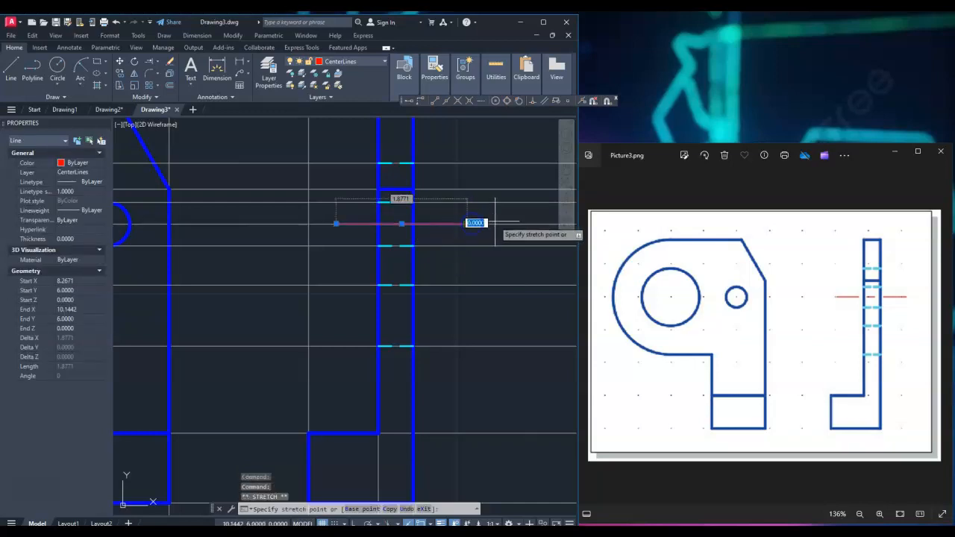
key("Escape")
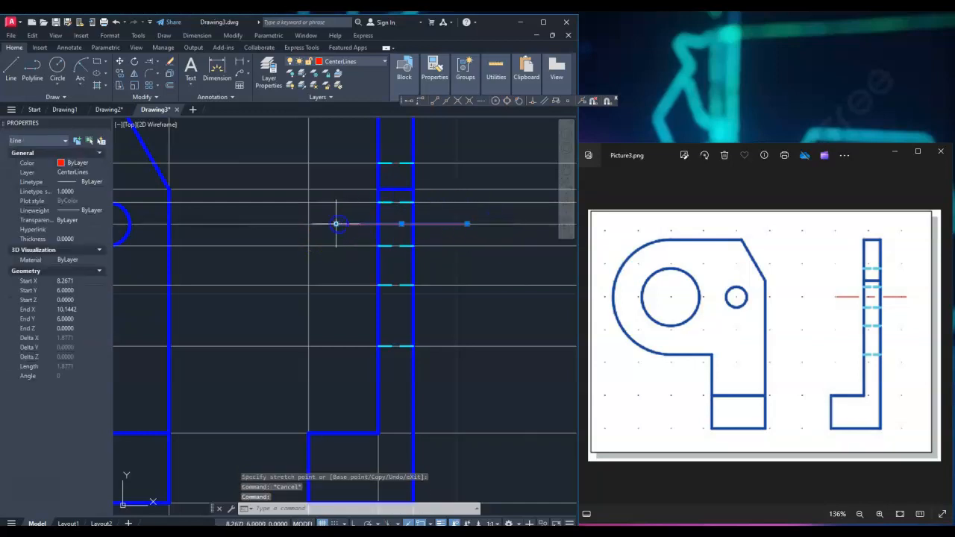
left_click(335, 224)
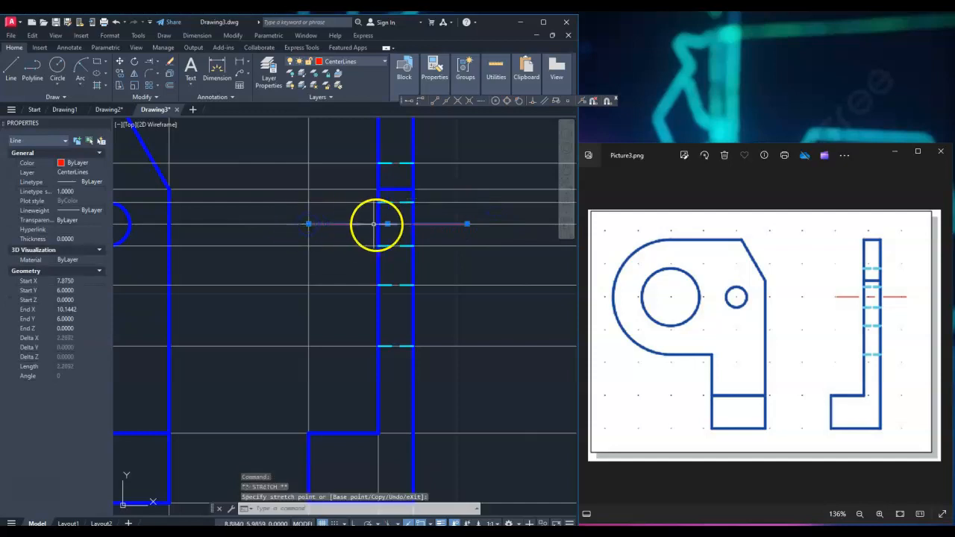
key("Escape")
left_click(467, 224)
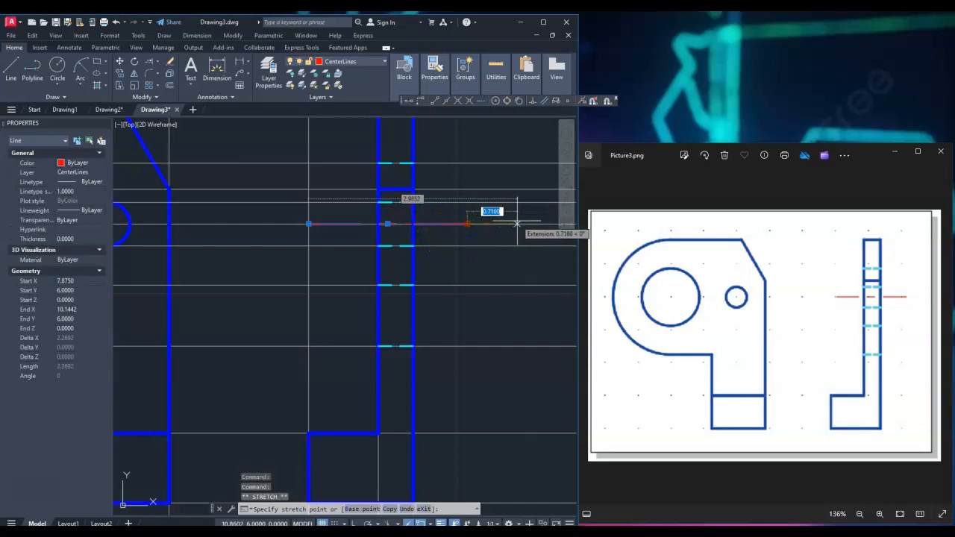
left_click(517, 222)
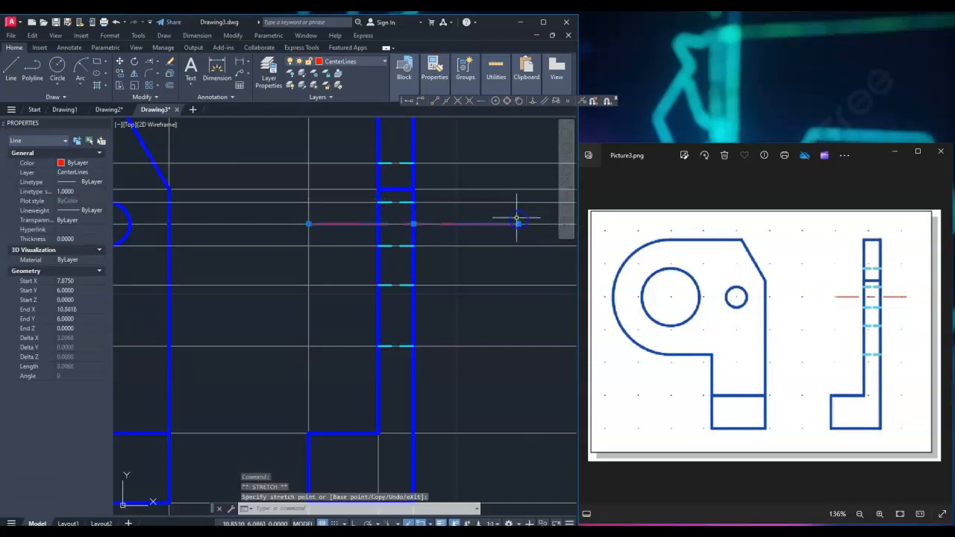
- Turn off the Construction layer to hide the construction grid
key("l")
key("Return")
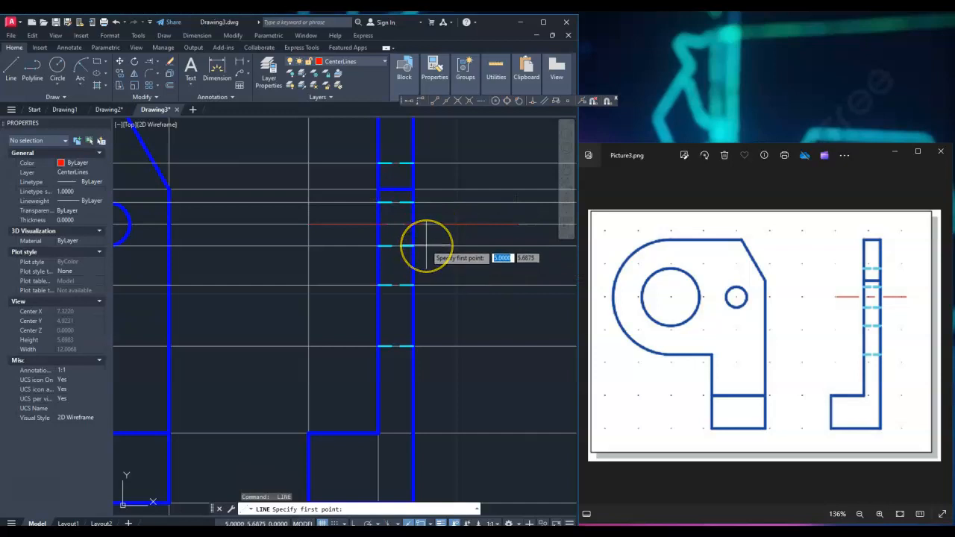
scroll(425, 245, "down", 5)
scroll(429, 249, "up", 4)
middle_click_drag(429, 246, 508, 241)
left_click(392, 65)
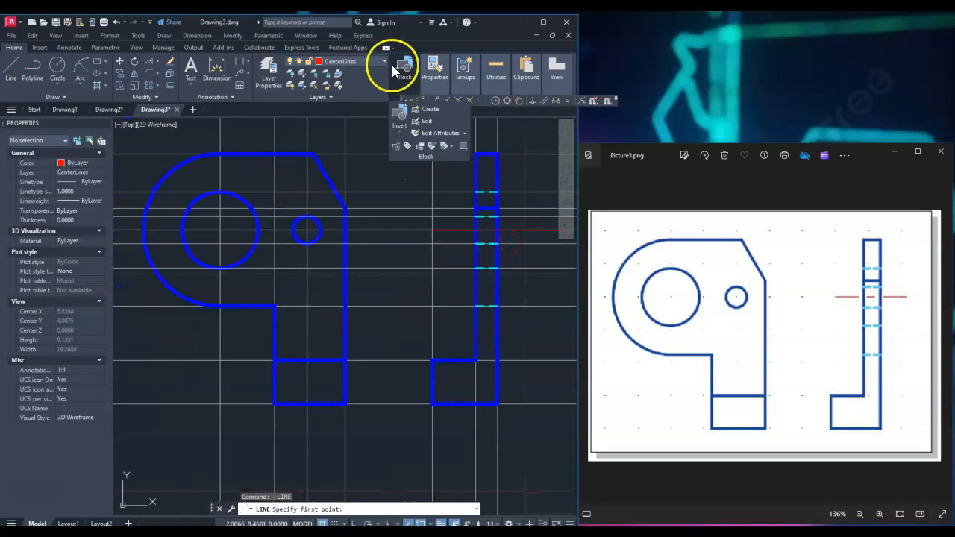
left_click(385, 61)
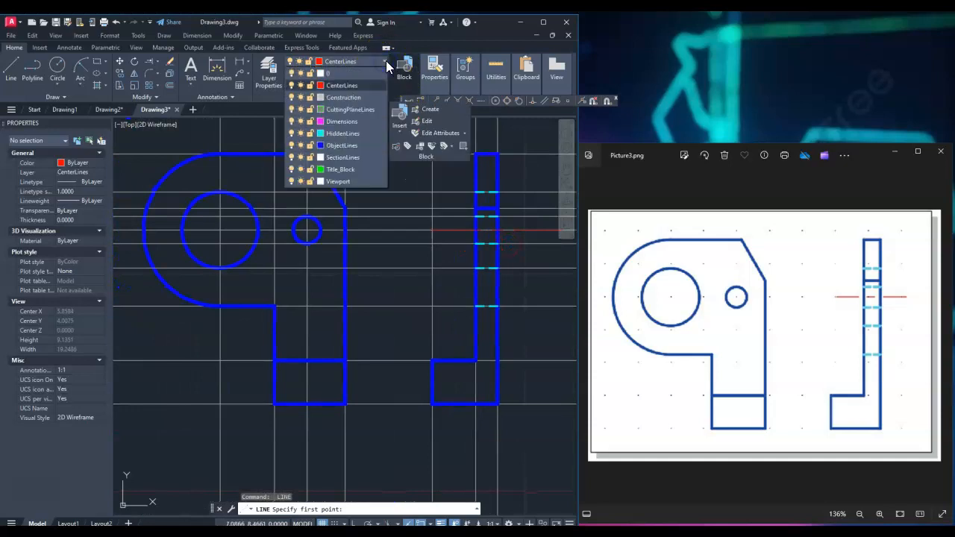
left_click(291, 97)
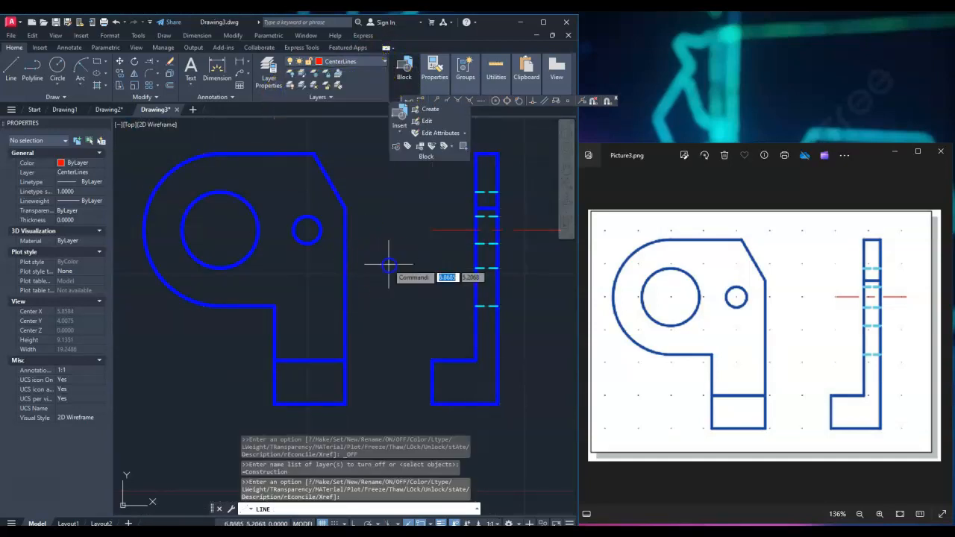
scroll(388, 263, "down", 2)
scroll(383, 266, "up", 2)
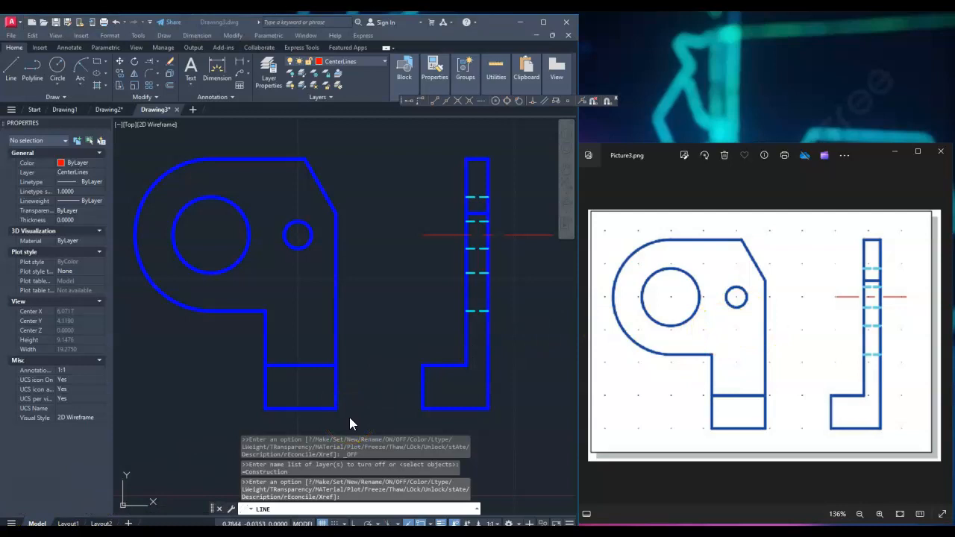
- Make the ObjectLines layer current and fillet the front view's inner corner below the large hole with a 0.5 radius
left_click(358, 60)
left_click(337, 139)
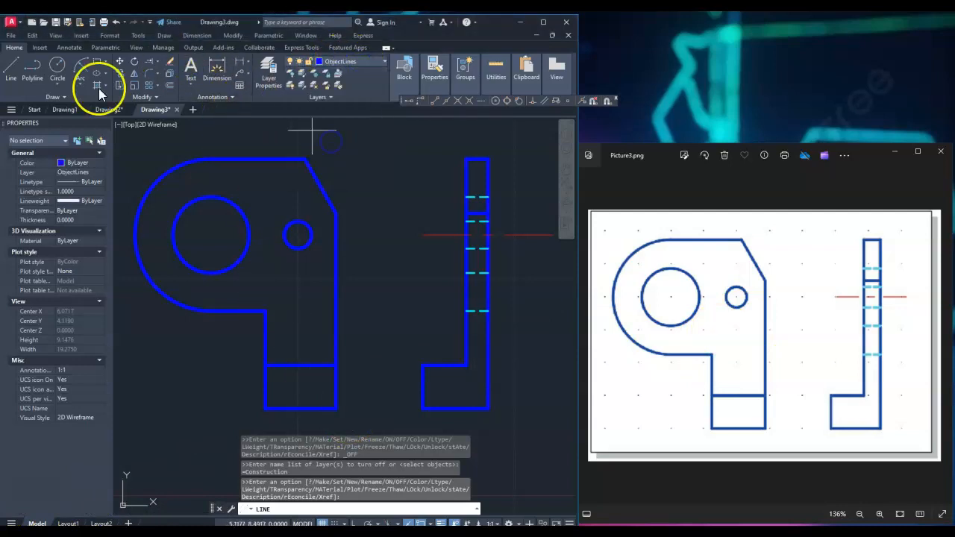
left_click(150, 74)
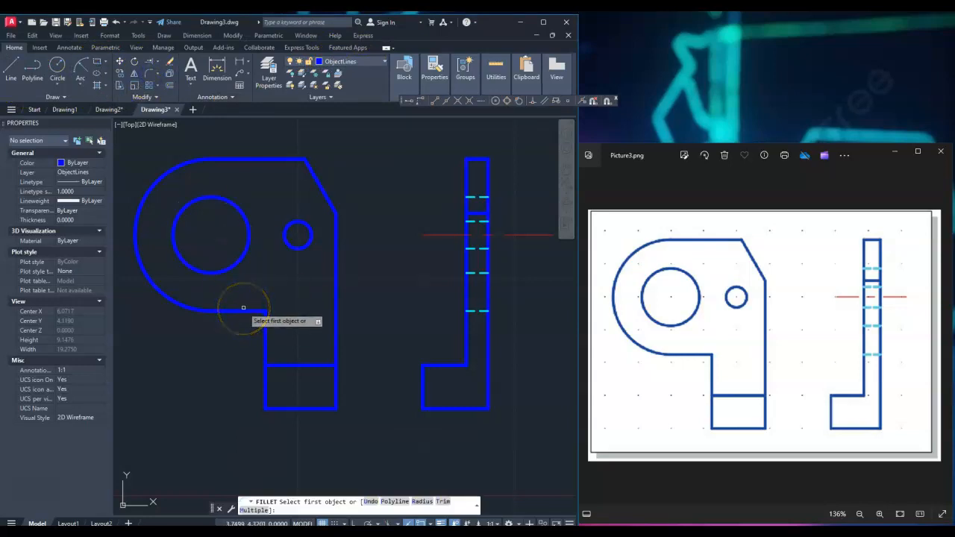
type("r")
key("Return")
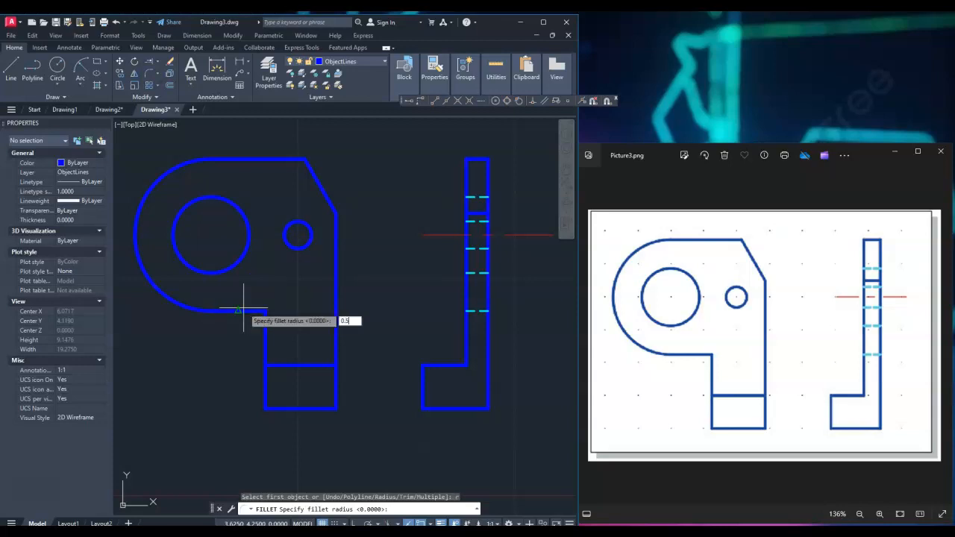
key("Return")
left_click(245, 308)
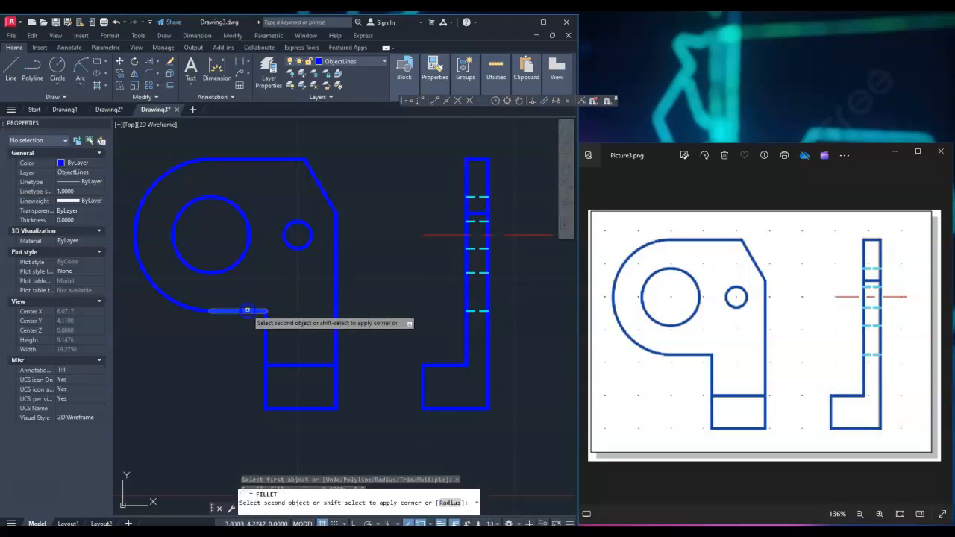
left_click(265, 329)
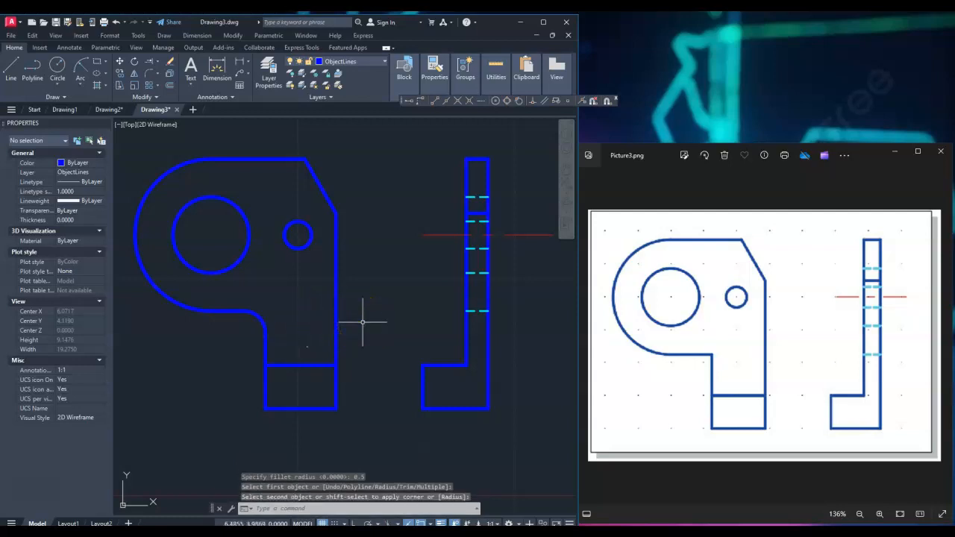
- Fillet the front view's lower horizontal line with the left vertical edge using a 0.25 radius
key("Return")
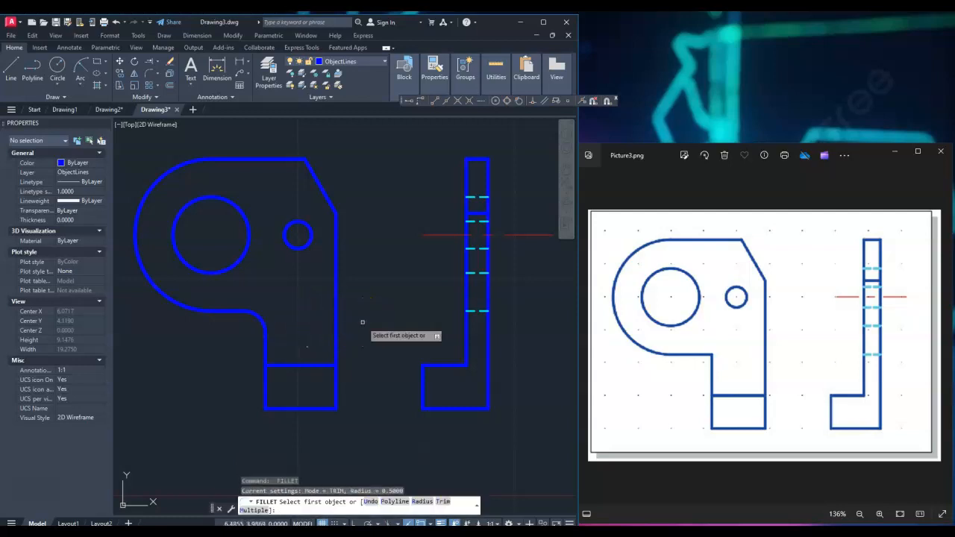
type("r")
key("Return")
type("0.25")
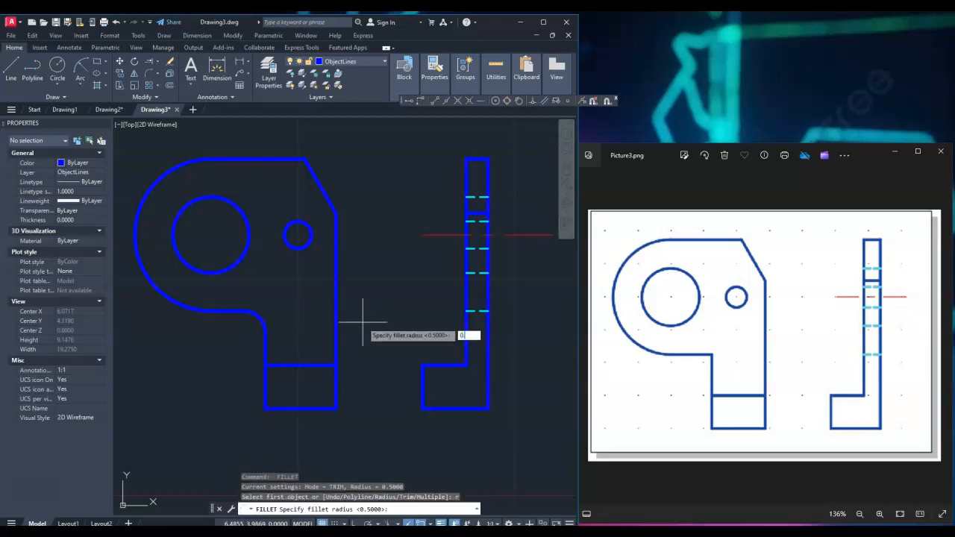
key("Return")
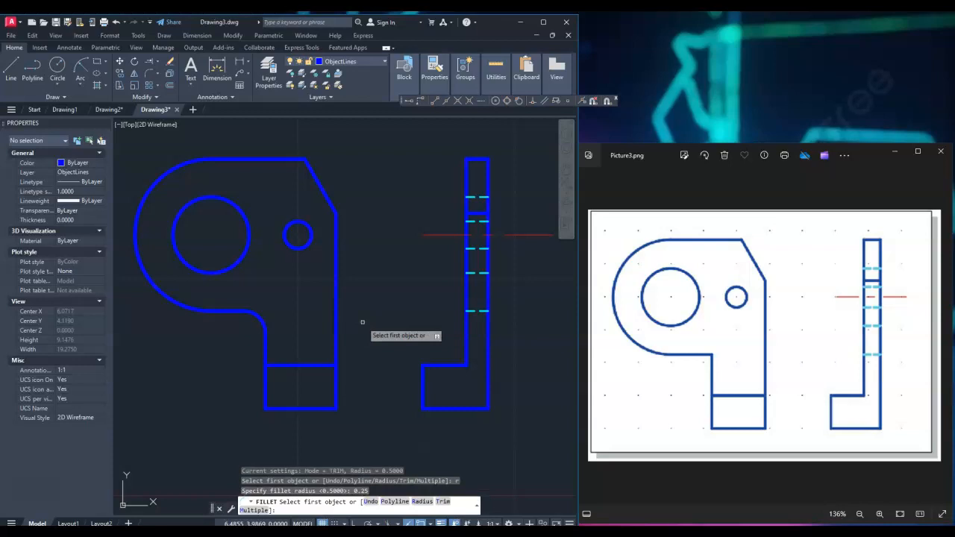
left_click(273, 365)
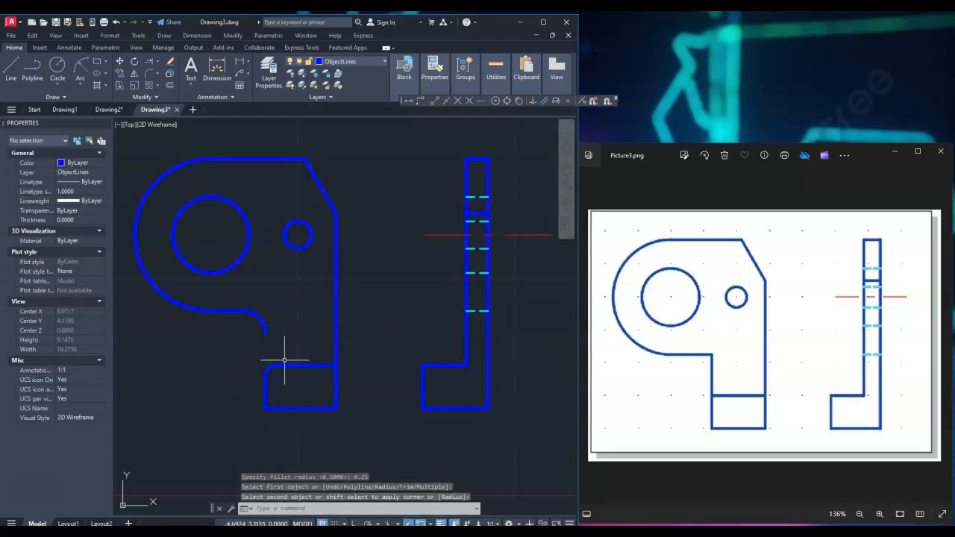
left_click(264, 351)
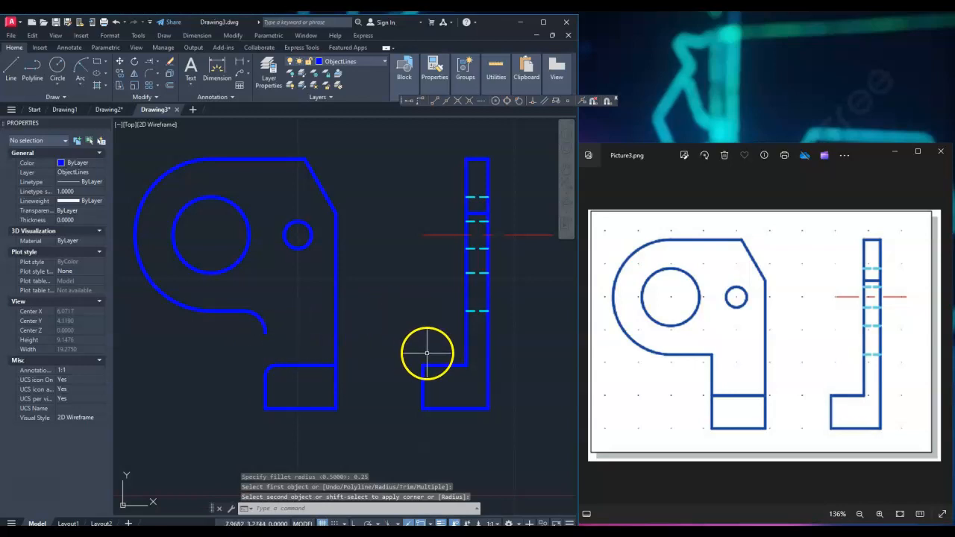
- Fillet the foot's upper outer corner and the inner foot-to-upright corner in the side view with the 0.25 radius
key("Return")
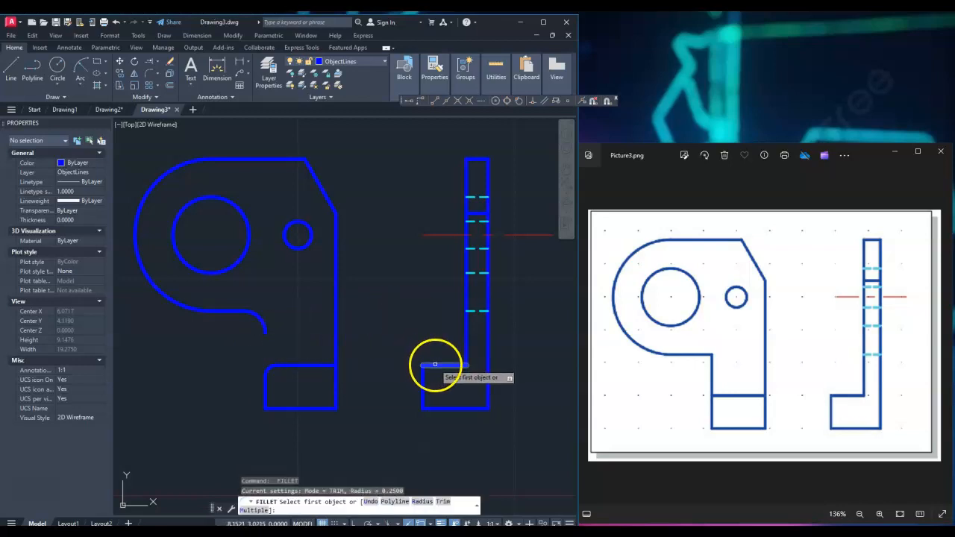
left_click(435, 364)
left_click(421, 377)
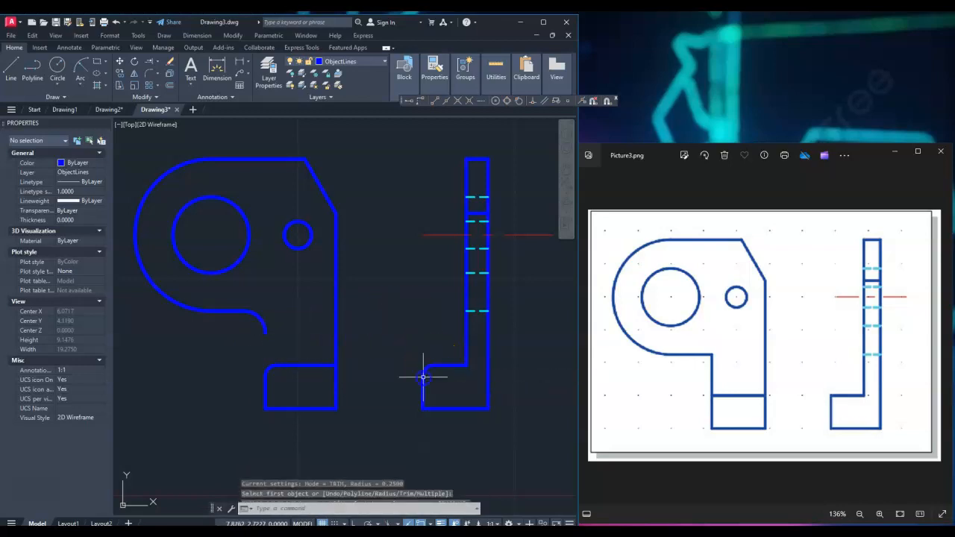
key("Return")
left_click(464, 347)
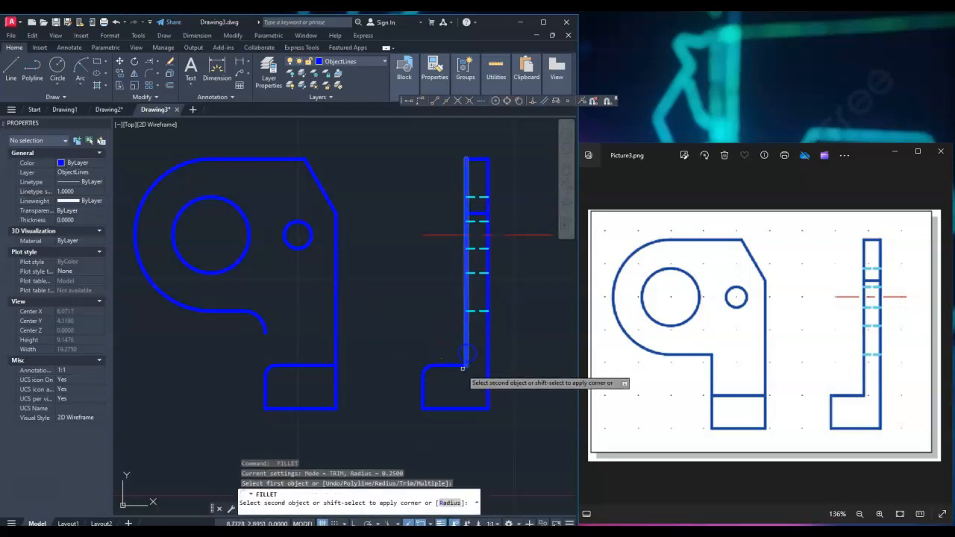
left_click(457, 365)
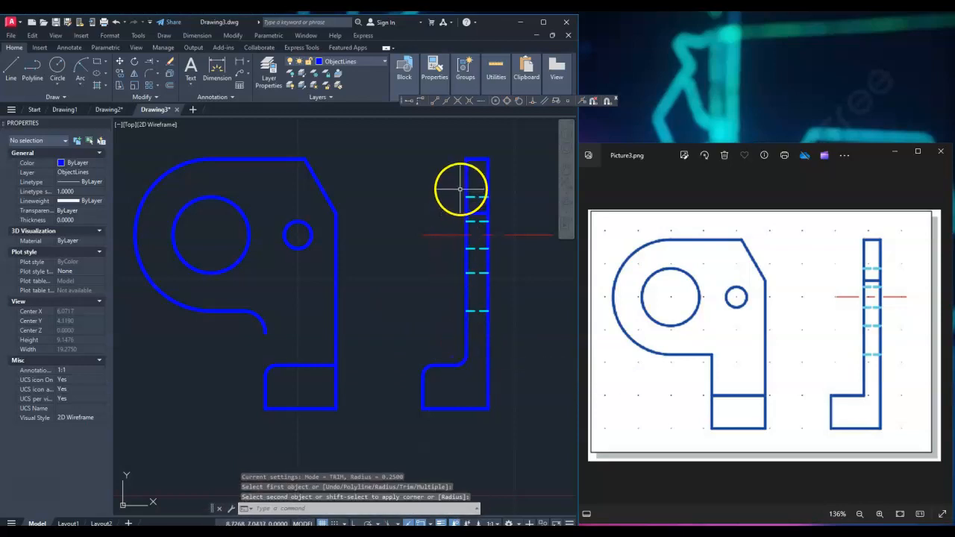
- Fillet the side view's upper left corner, between the upright's left edge and its top line, with the 0.25 radius
key("Return")
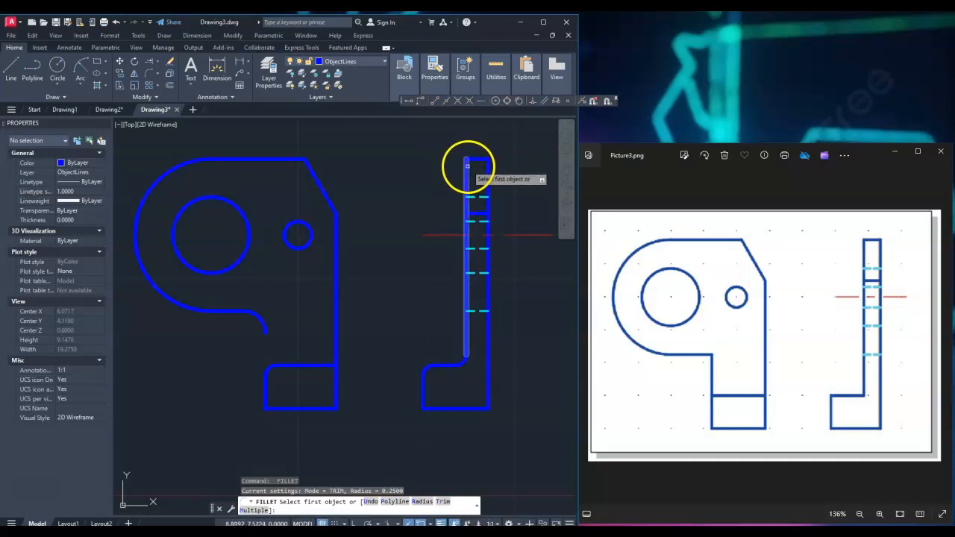
left_click(466, 166)
left_click(475, 159)
key("Return")
- Try to extend the front view's inner corner arc and lower left vertical edge to close the gap between them
middle_click_drag(290, 337, 326, 314)
left_click(157, 62)
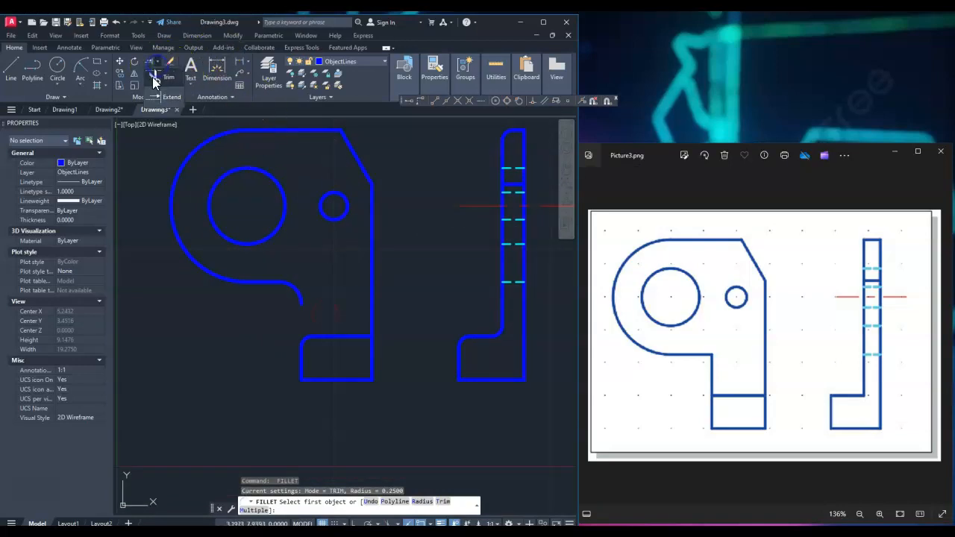
left_click(160, 96)
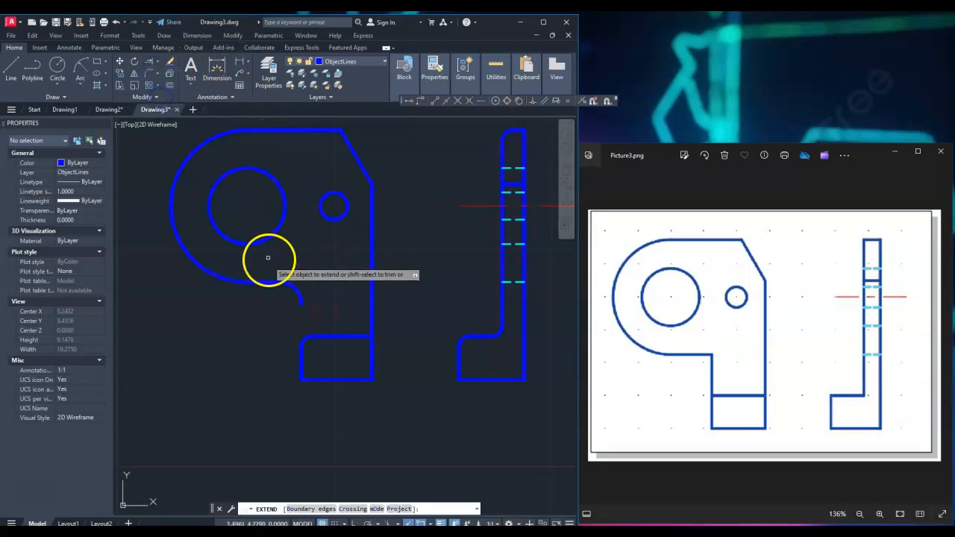
left_click(302, 302)
key("Escape")
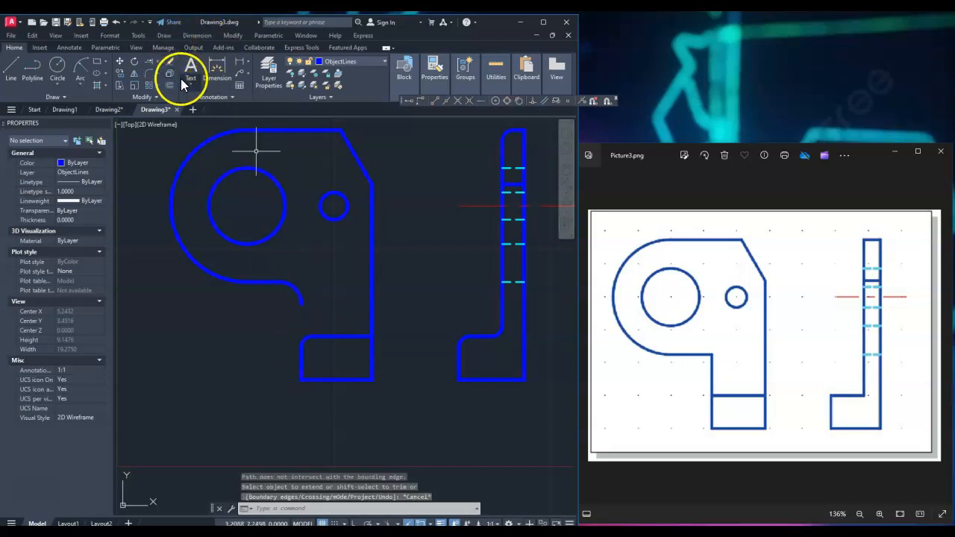
left_click(149, 66)
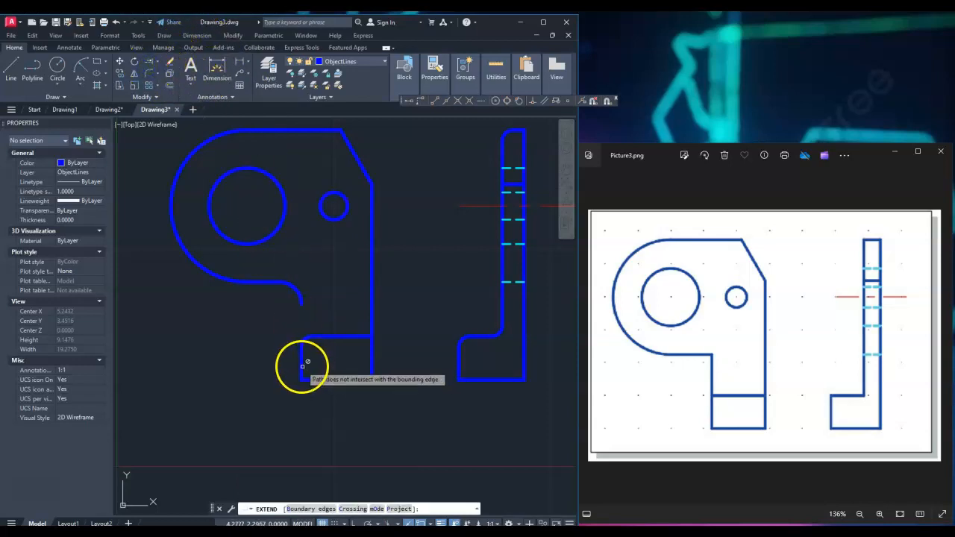
left_click(301, 364)
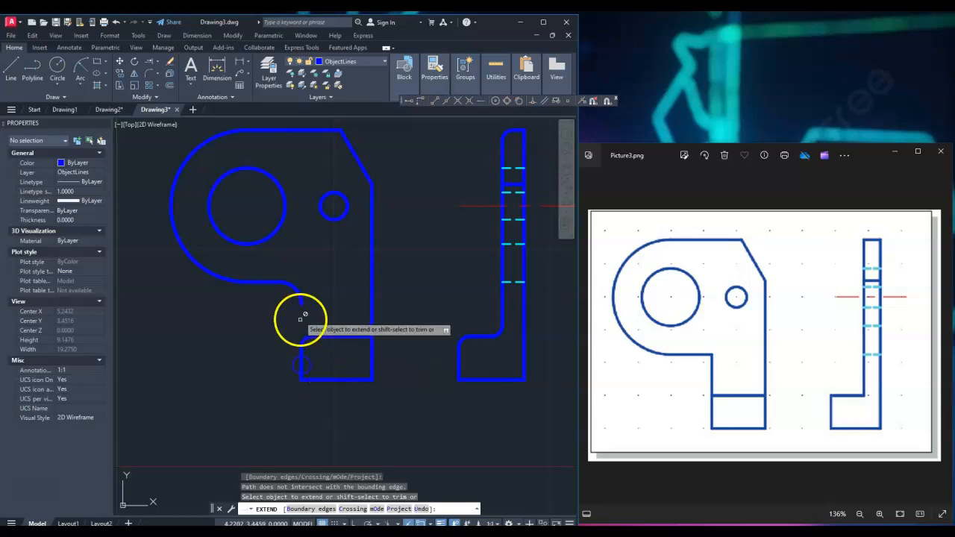
key("Escape")
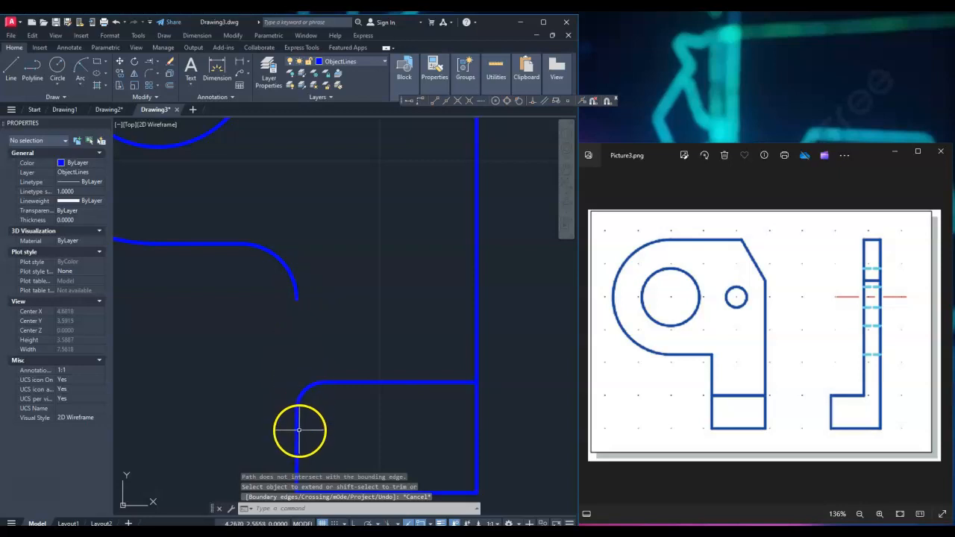
- Stretch the upper end of the front view's lower left vertical edge to the endpoint of the inner corner arc
left_click(297, 430)
left_click_drag(296, 409, 296, 299)
left_click(296, 298)
scroll(354, 288, "down", 1)
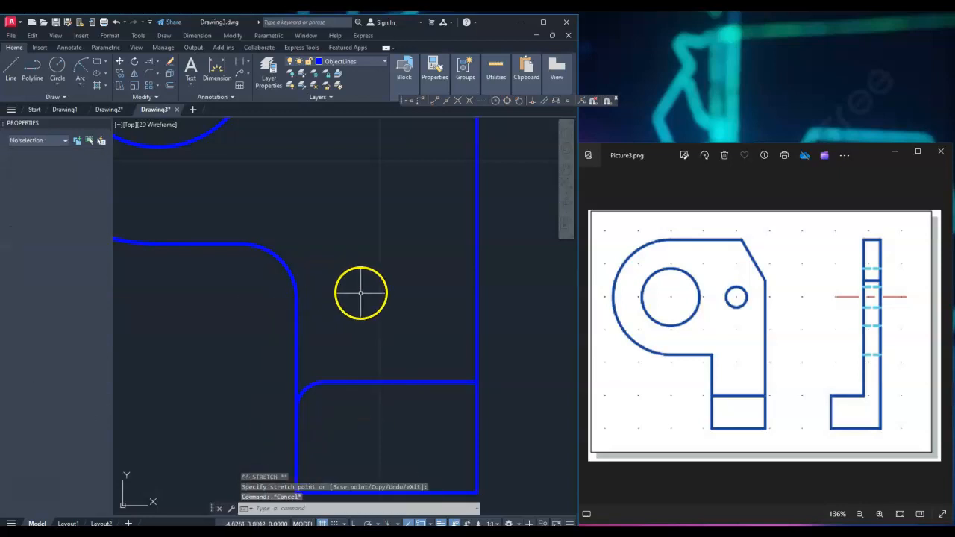
key("Escape")
scroll(365, 287, "down", 2)
scroll(358, 292, "up", 2)
scroll(357, 292, "down", 1)
mouse_move(387, 281)
middle_mouse_down()
mouse_move(376, 303)
mouse_move(396, 298)
middle_mouse_up()
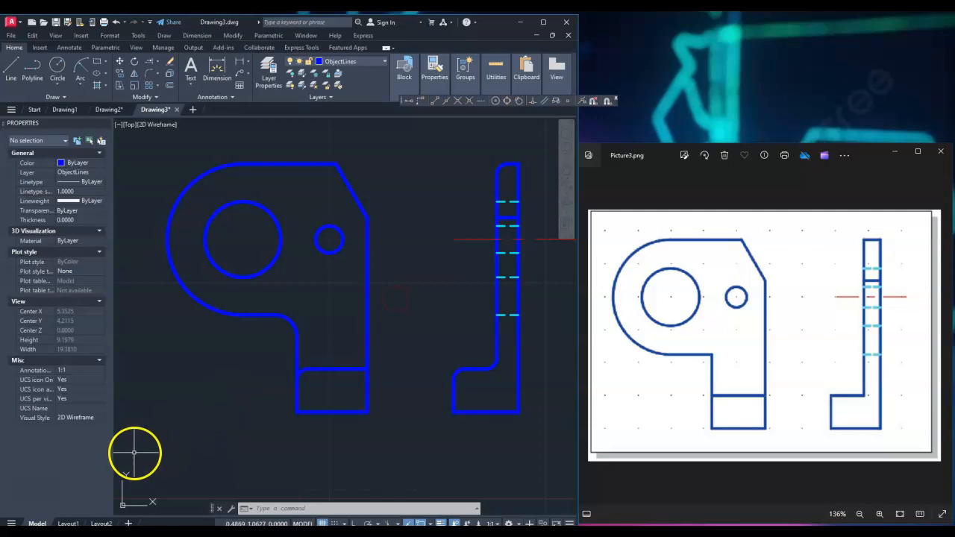